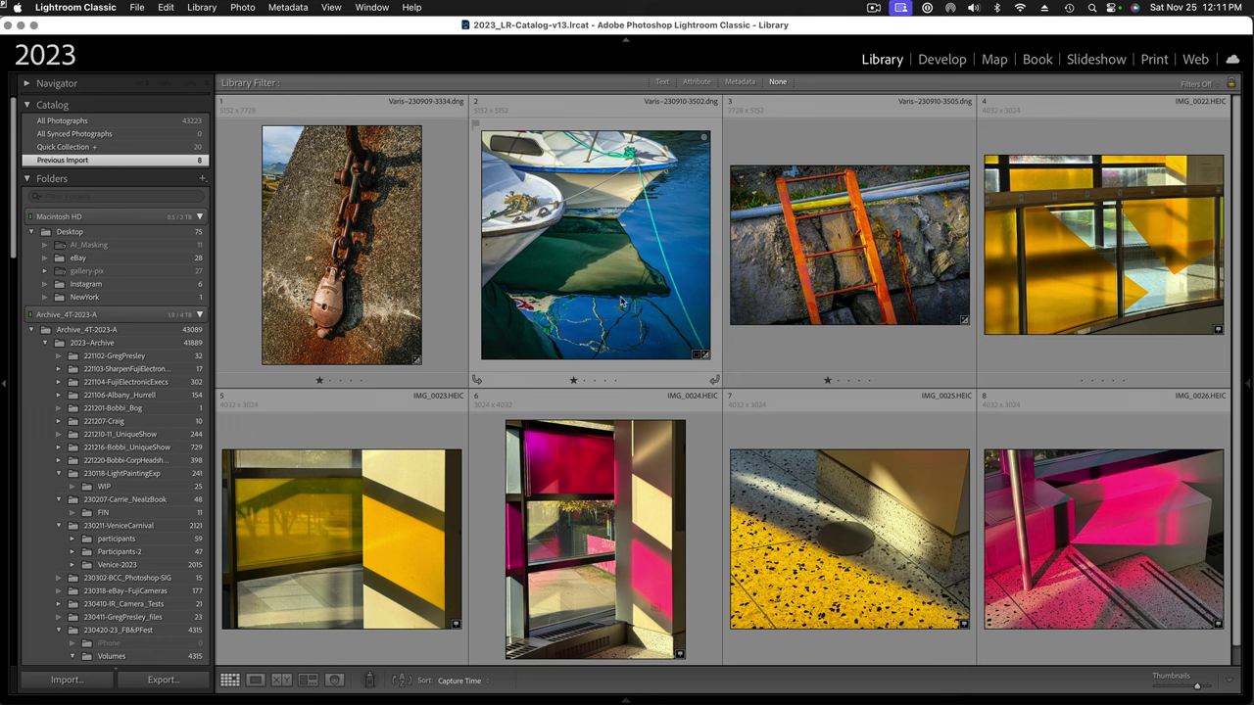
# - Open the photo of the moored boats with the green rope as a smart object in Photoshop
pyautogui.click(598, 238)
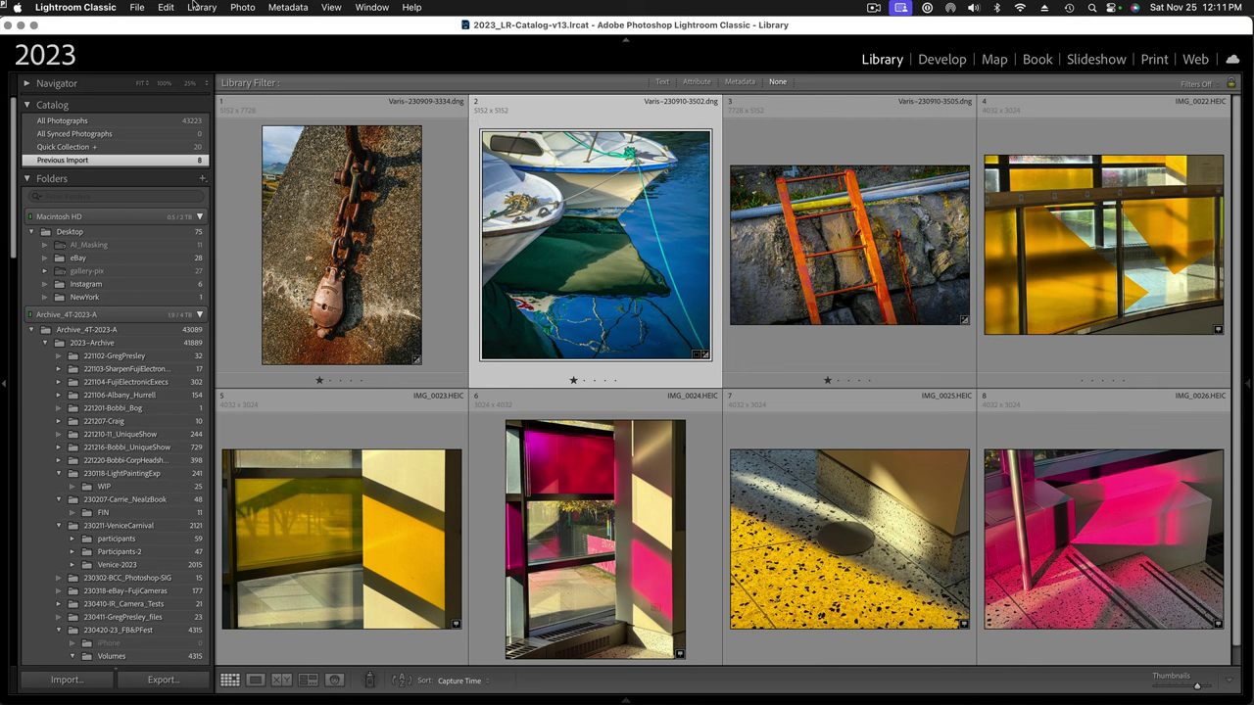
pyautogui.click(243, 8)
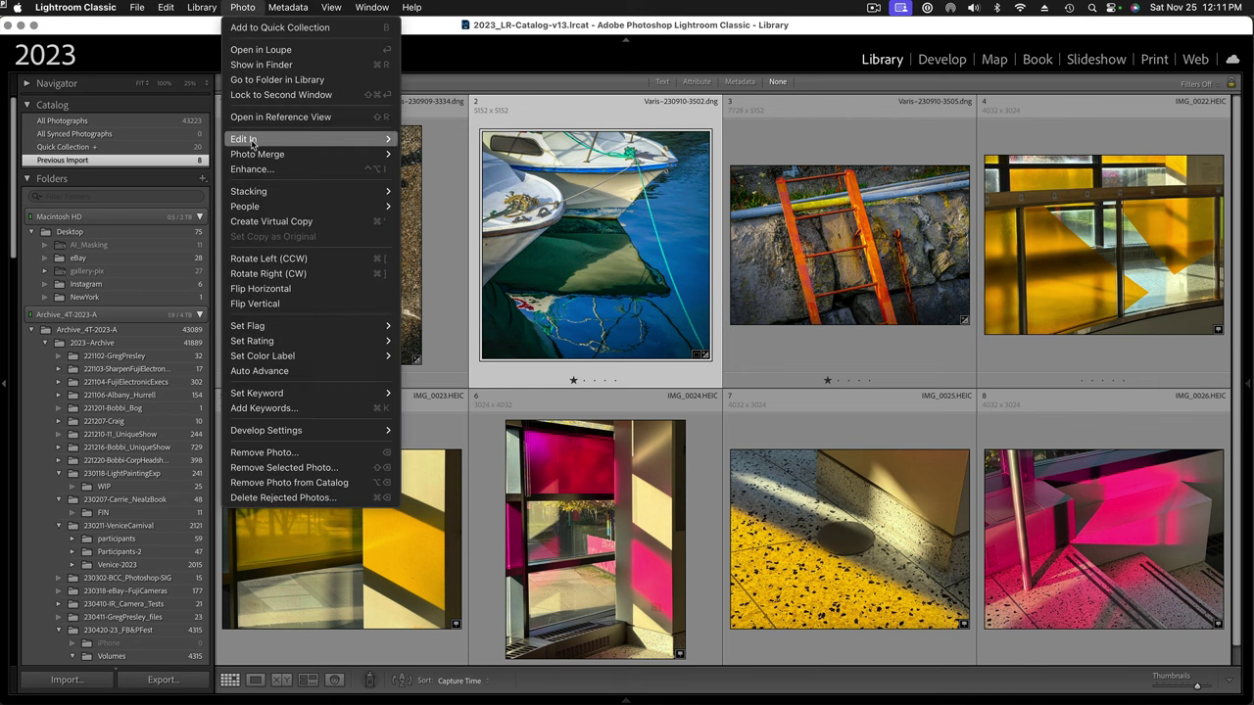
pyautogui.moveTo(294, 139)
pyautogui.scroll(-3, 513, 652)
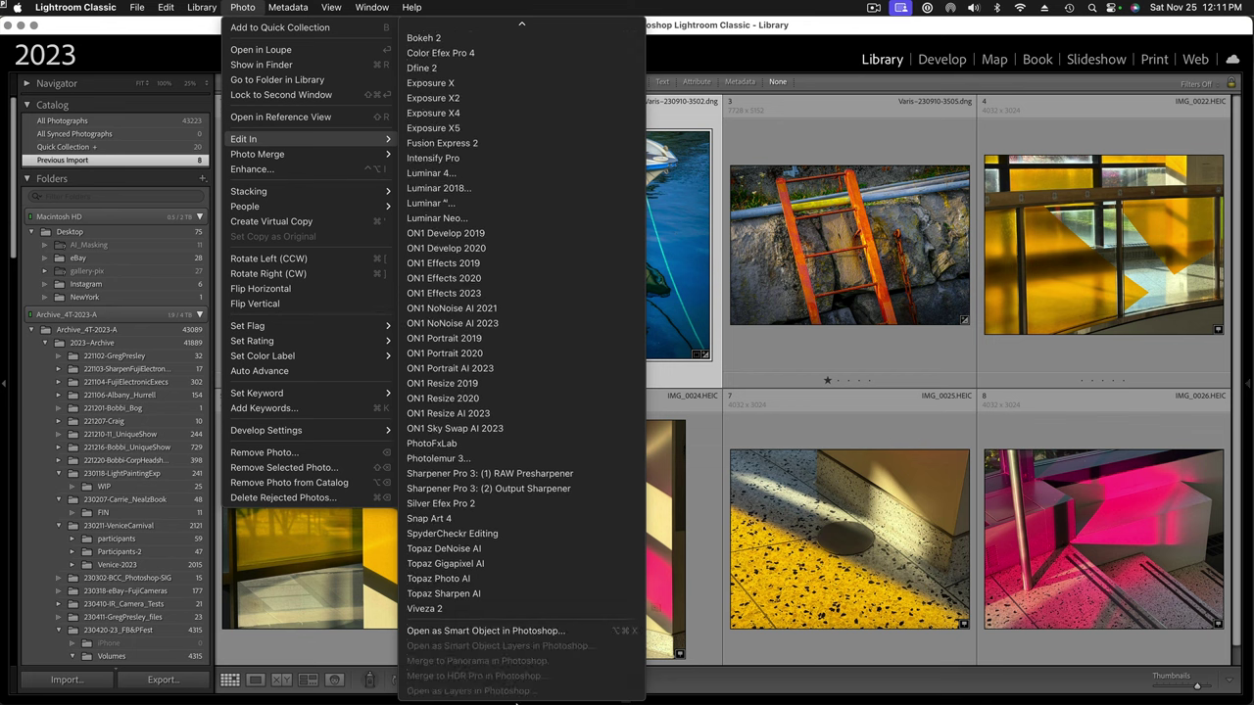
pyautogui.click(584, 633)
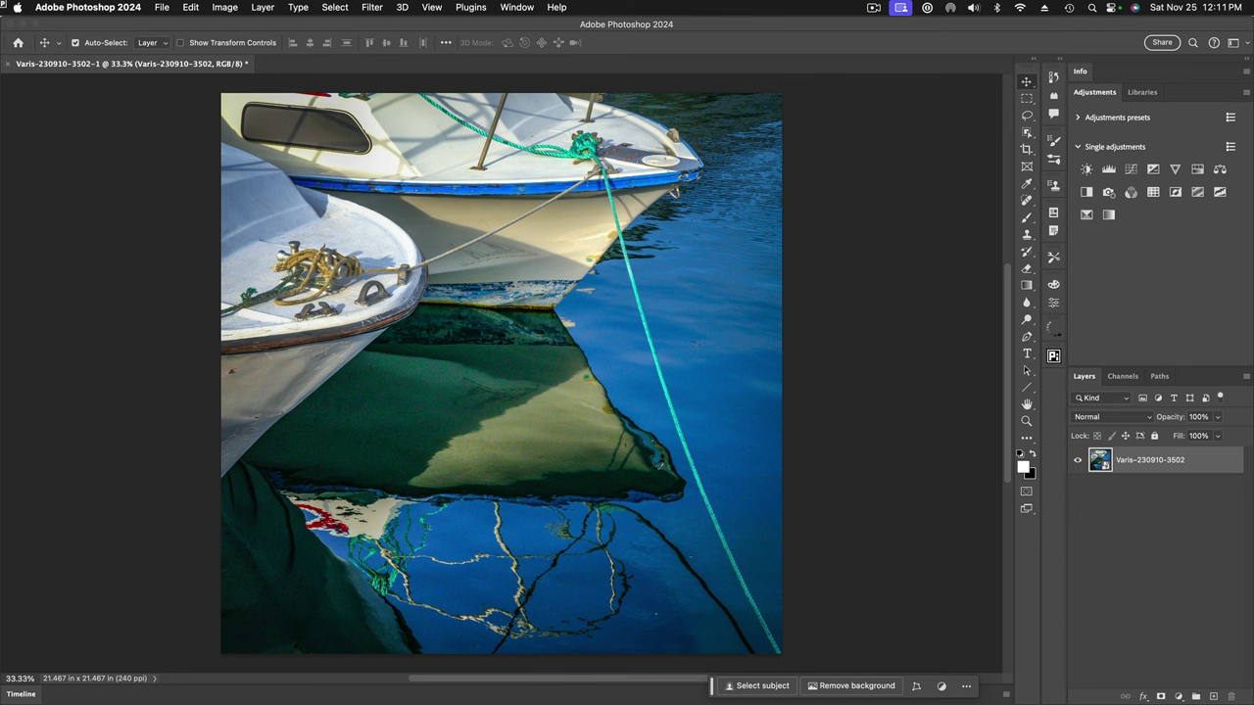
# - Flatten the boat image and duplicate the resulting background onto a new layer
pyautogui.click(1247, 376)
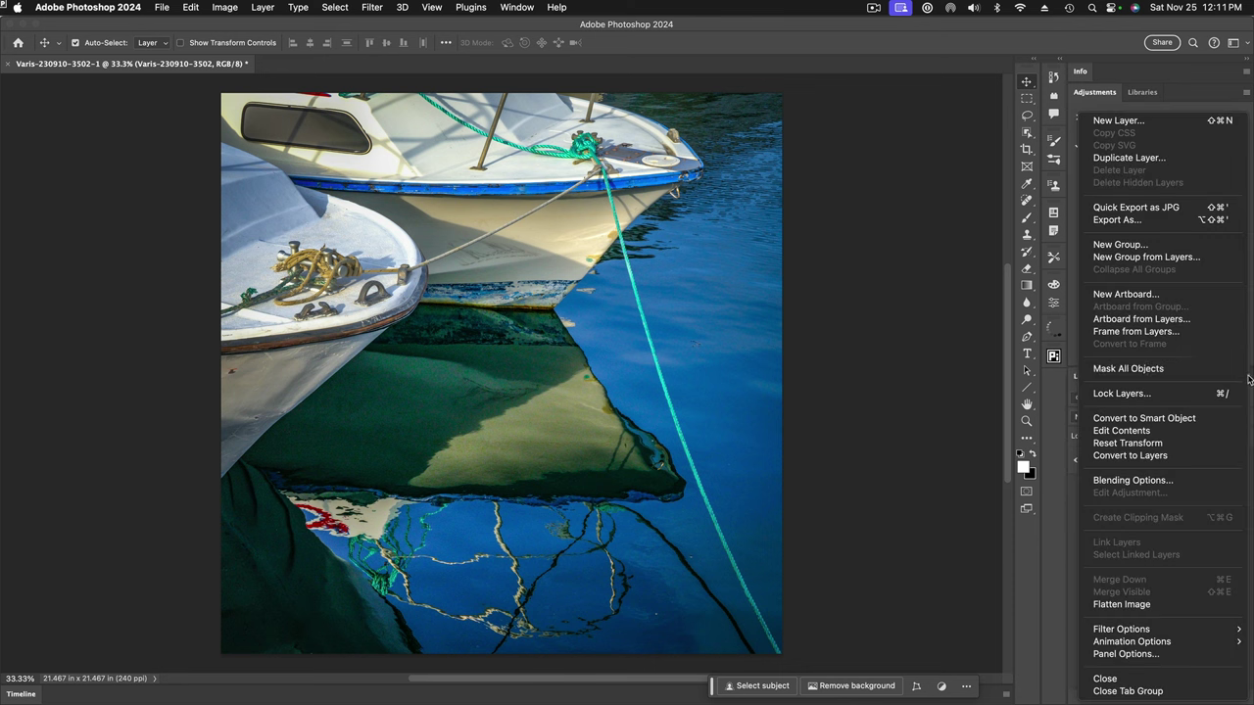
pyautogui.click(1193, 604)
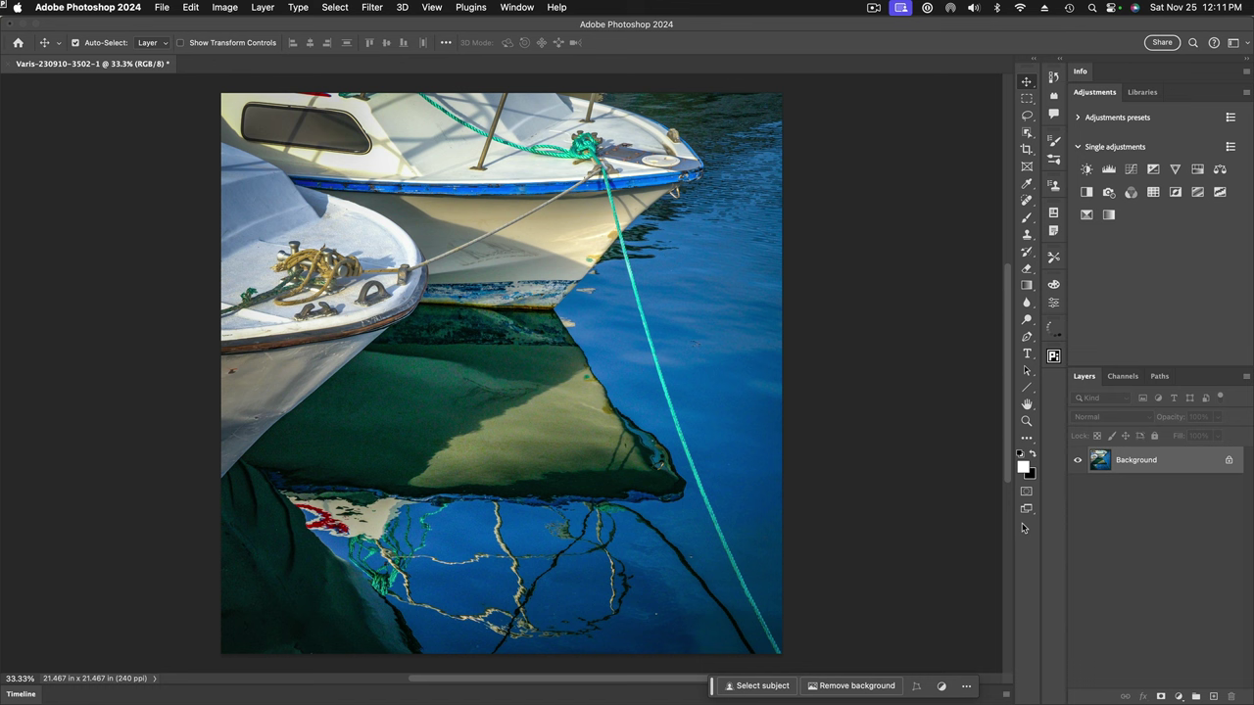
pyautogui.press('super')
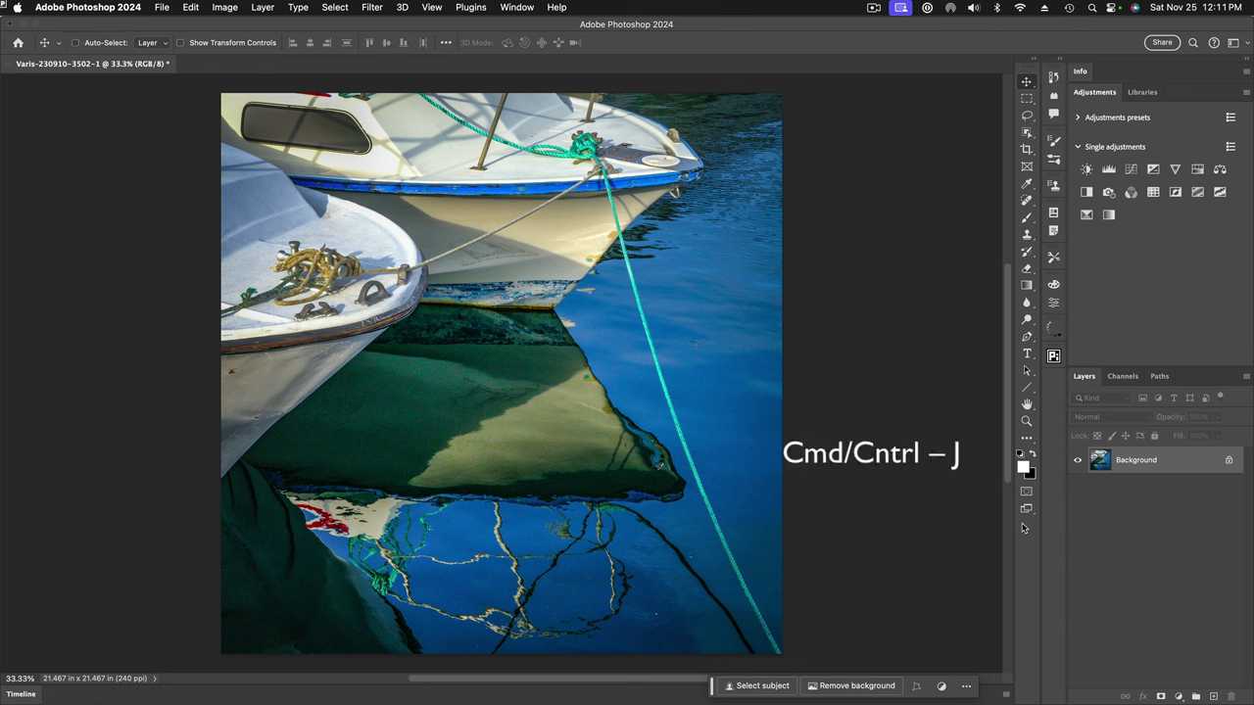
pyautogui.press('super+j')
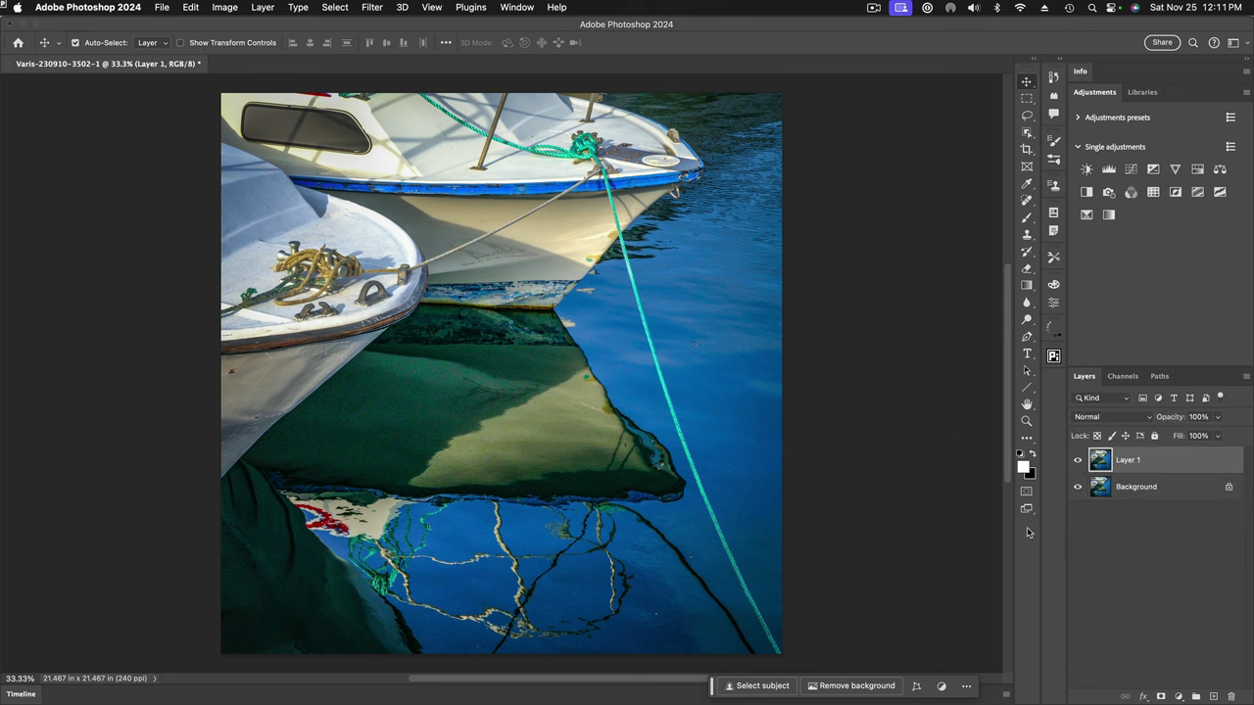
# - Flip the duplicated boat layer horizontally and toggle its visibility to compare it with the original
pyautogui.click(190, 8)
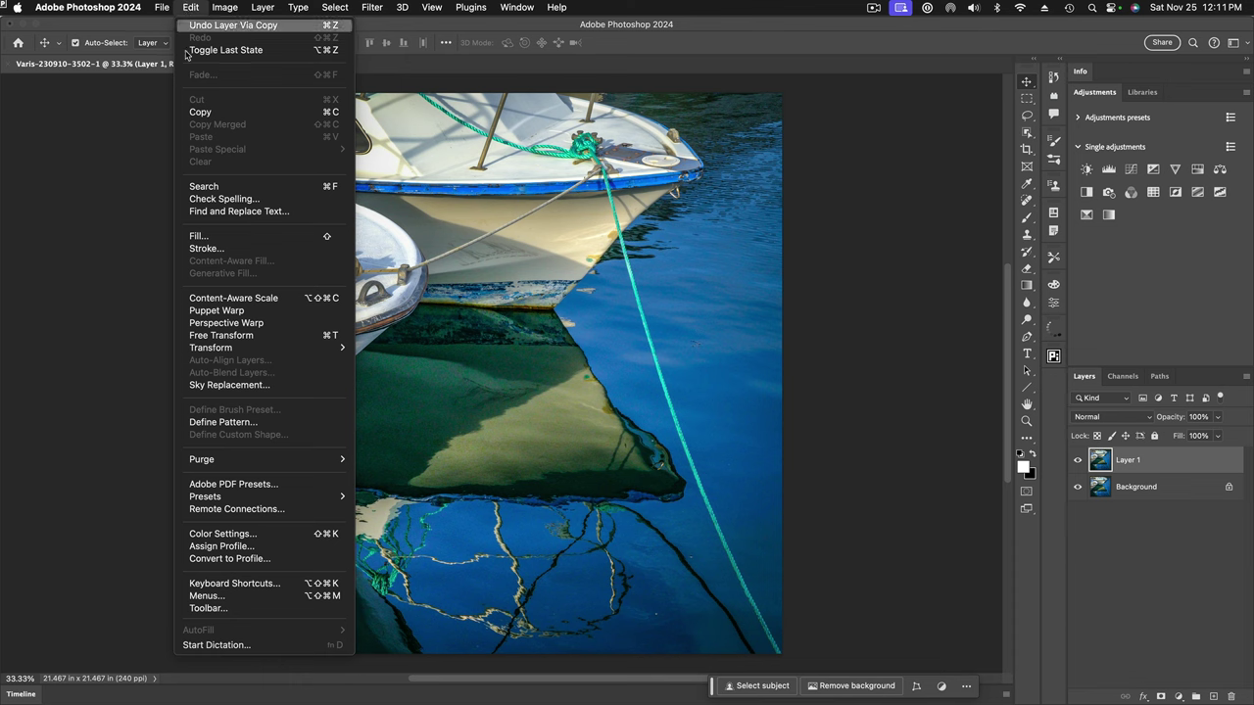
pyautogui.moveTo(326, 349)
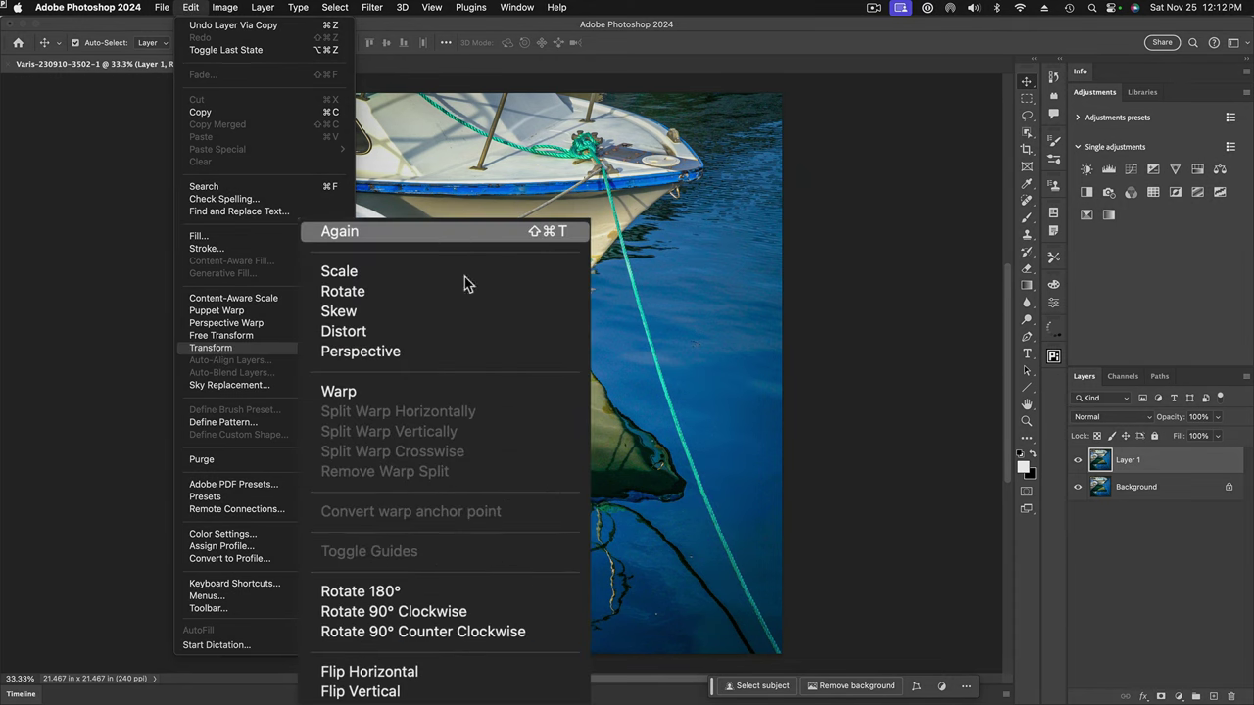
pyautogui.click(409, 672)
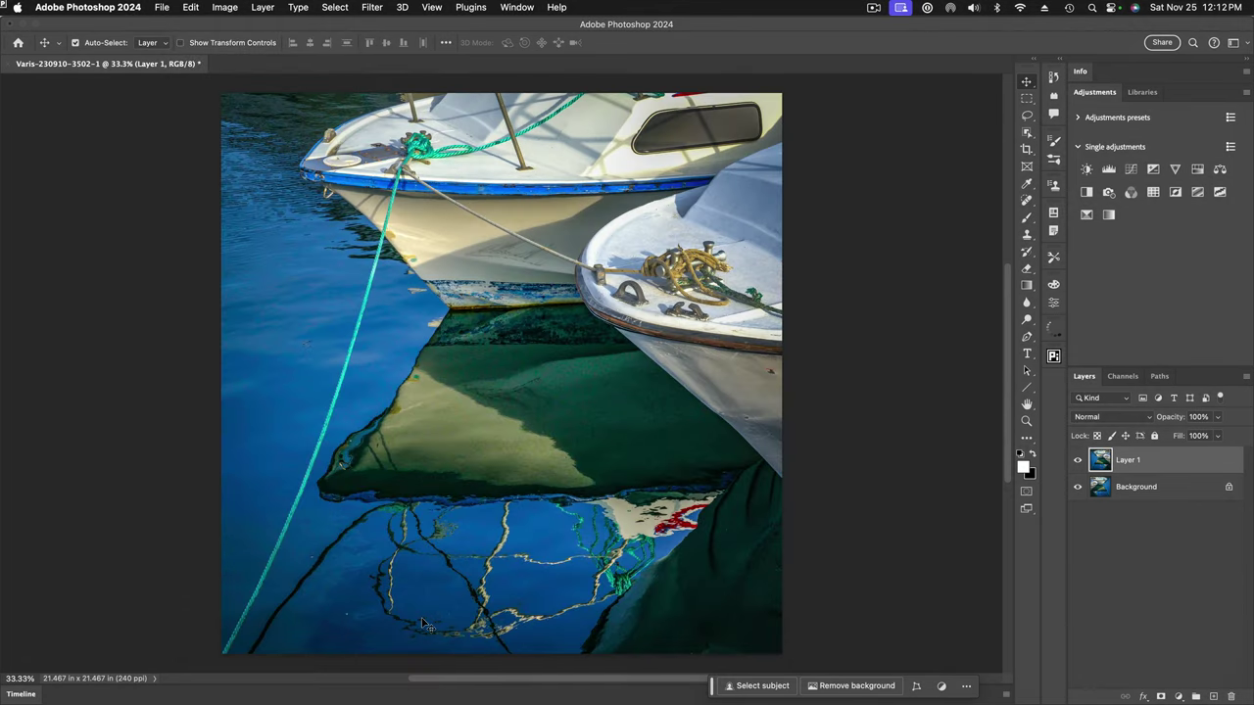
pyautogui.click(1078, 461)
pyautogui.click(1078, 461)
pyautogui.click(1077, 461)
pyautogui.click(1077, 462)
# - Set the flipped layer's blend mode to Lighter Color and compare the image with and without it
pyautogui.click(1151, 421)
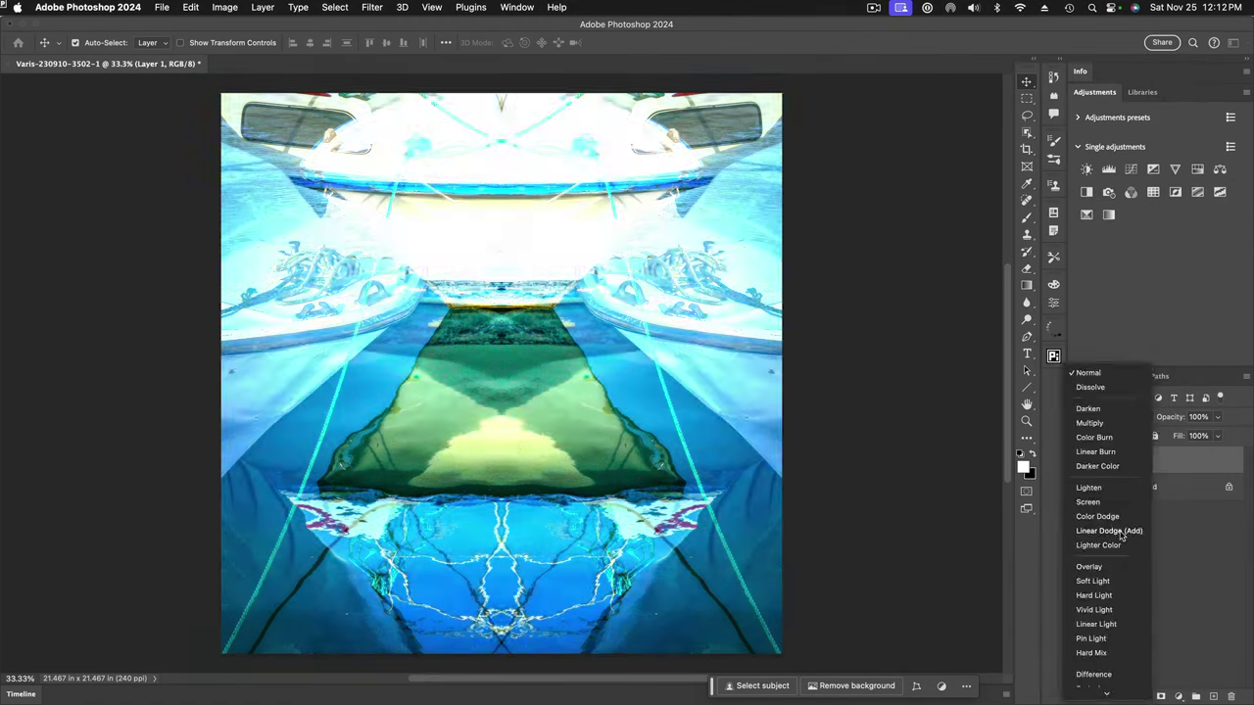
pyautogui.click(1122, 538)
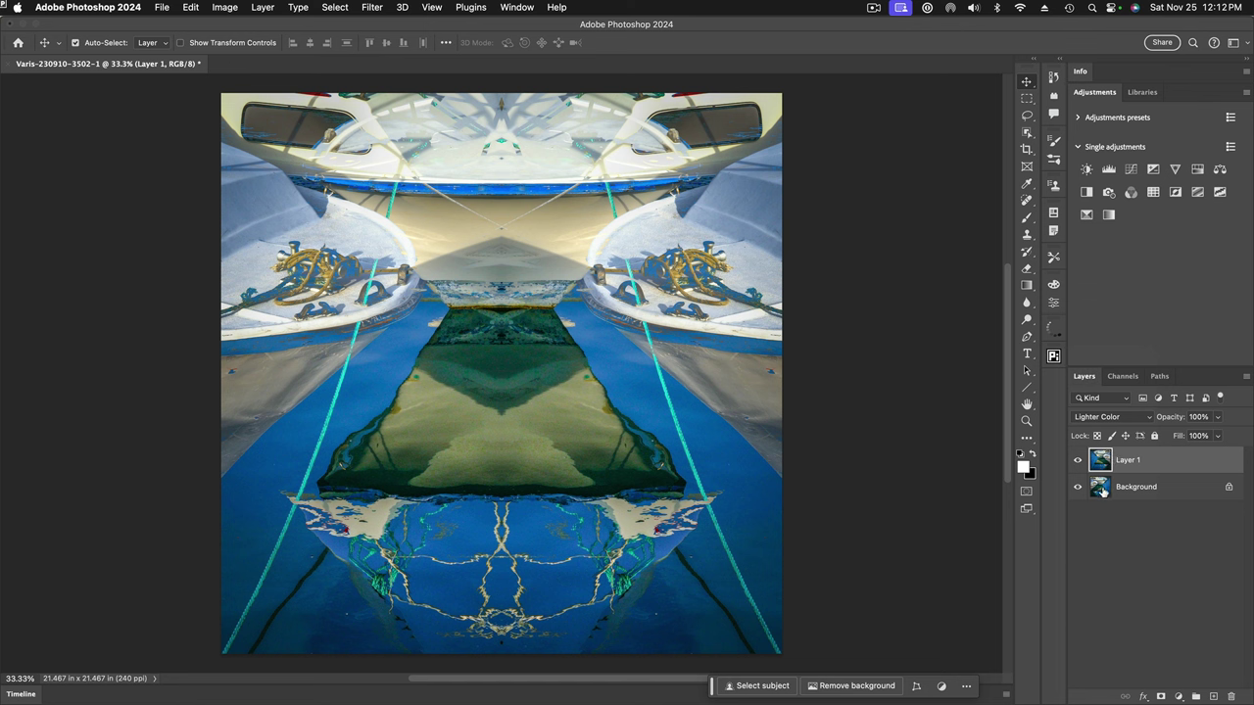
pyautogui.click(1078, 460)
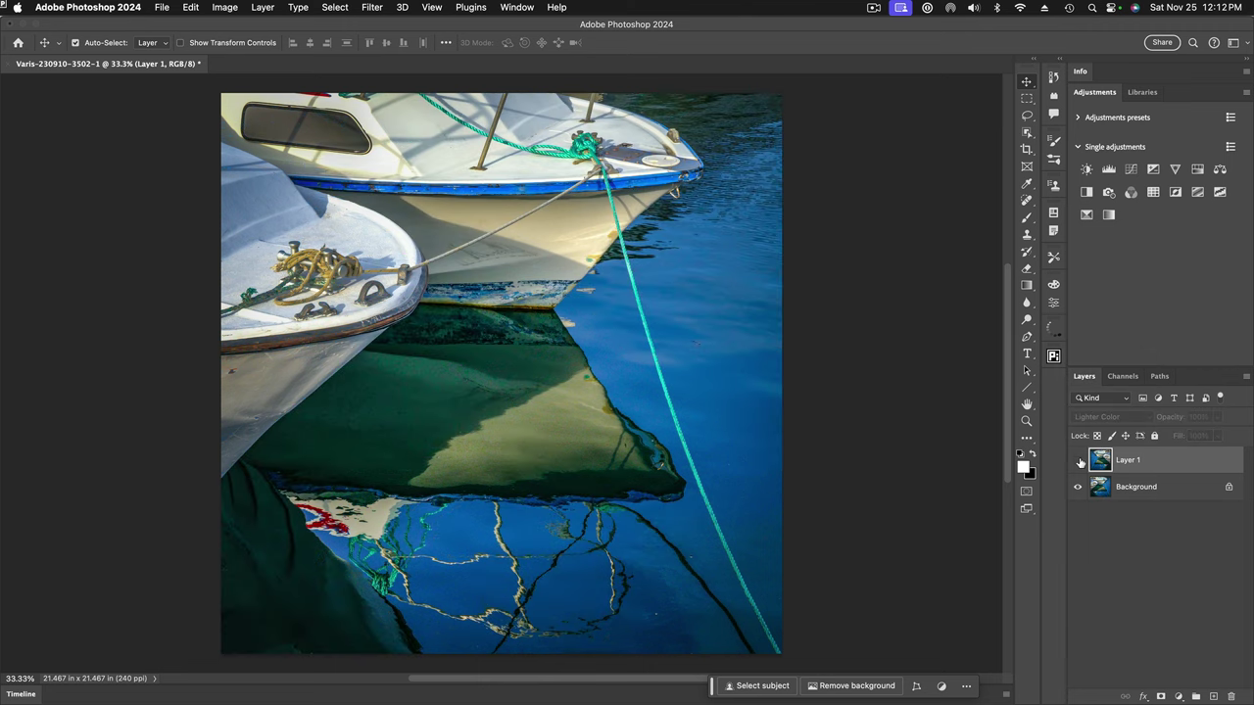
pyautogui.click(1078, 460)
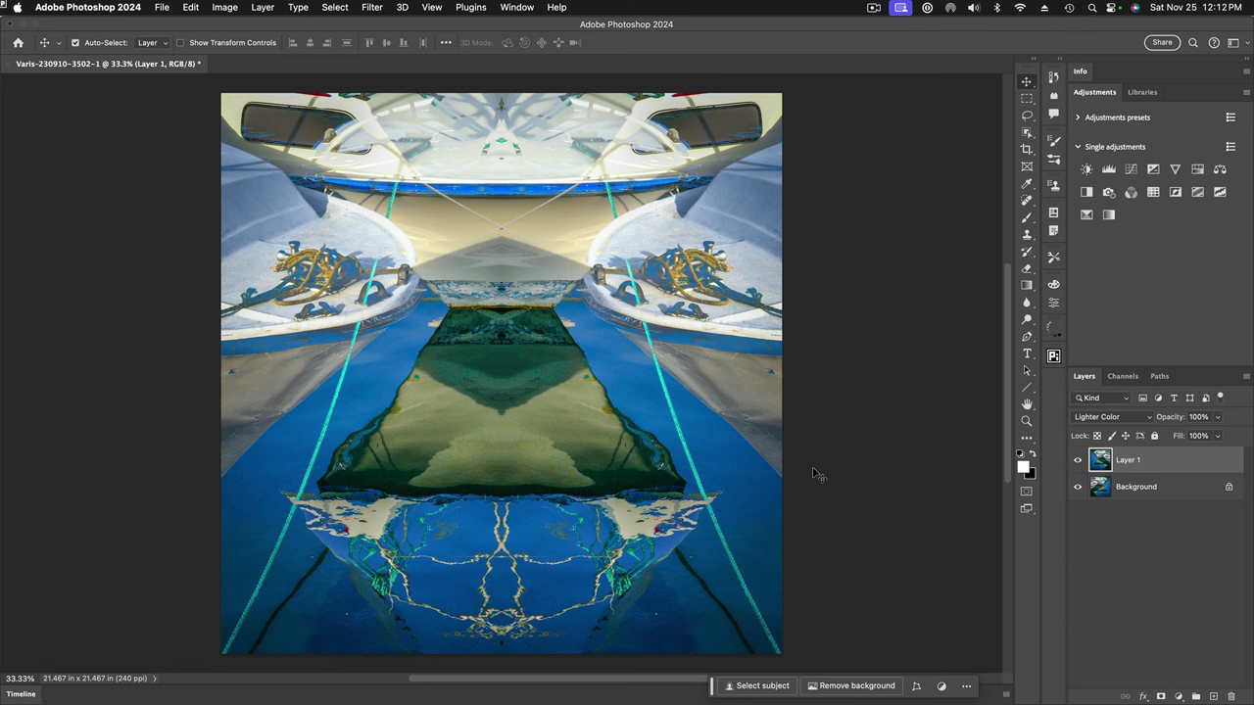
# - Stamp all visible layers into a new layer on top and flip that layer vertically
pyautogui.click(1247, 380)
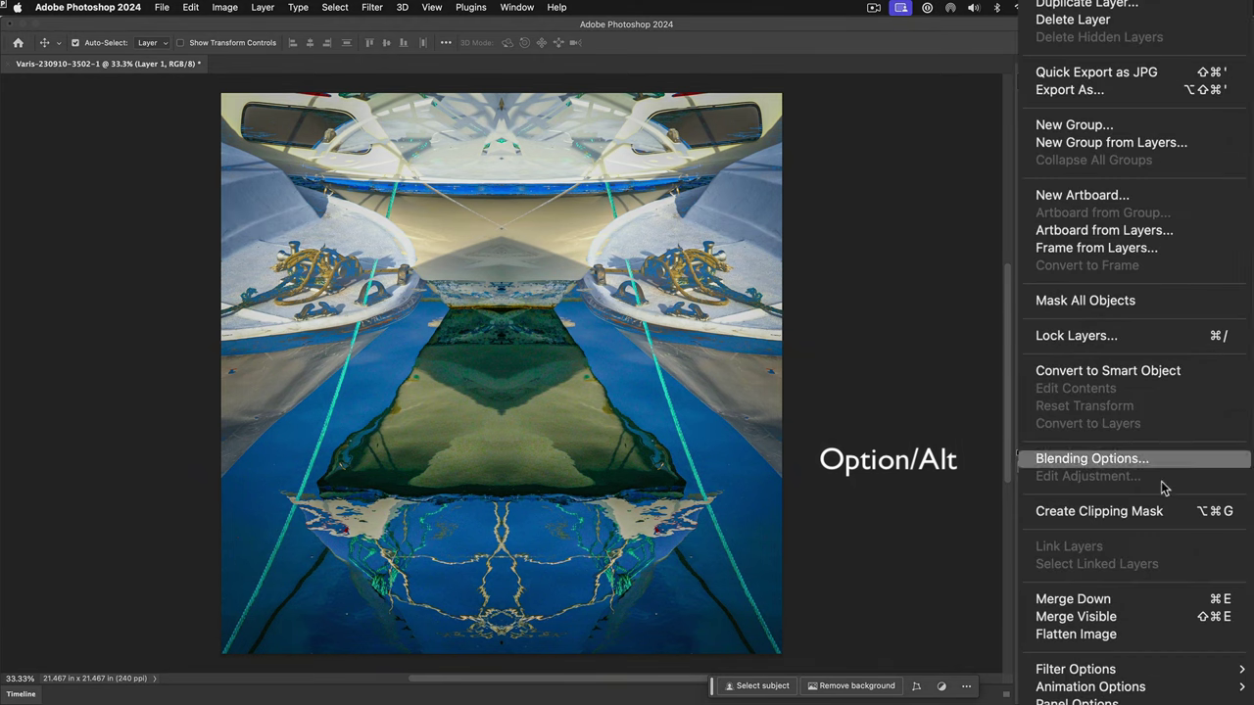
pyautogui.keyDown('alt'); pyautogui.click(1136, 618); pyautogui.keyUp('alt')
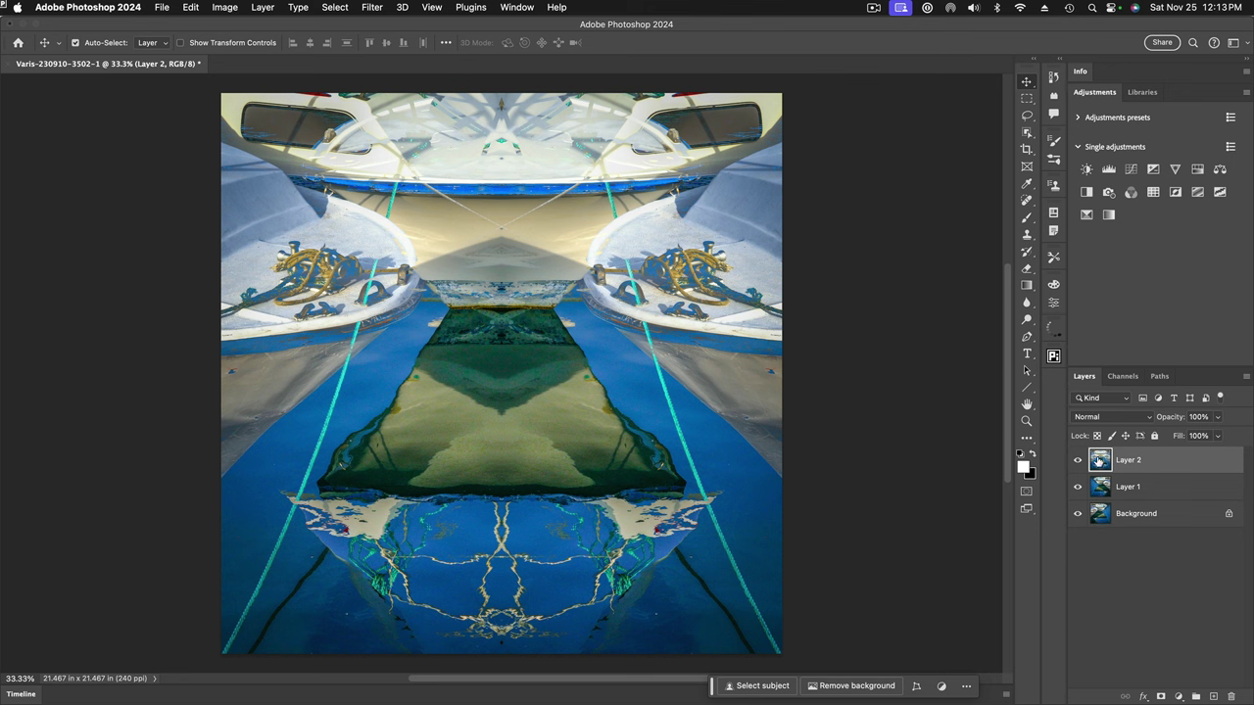
pyautogui.click(191, 8)
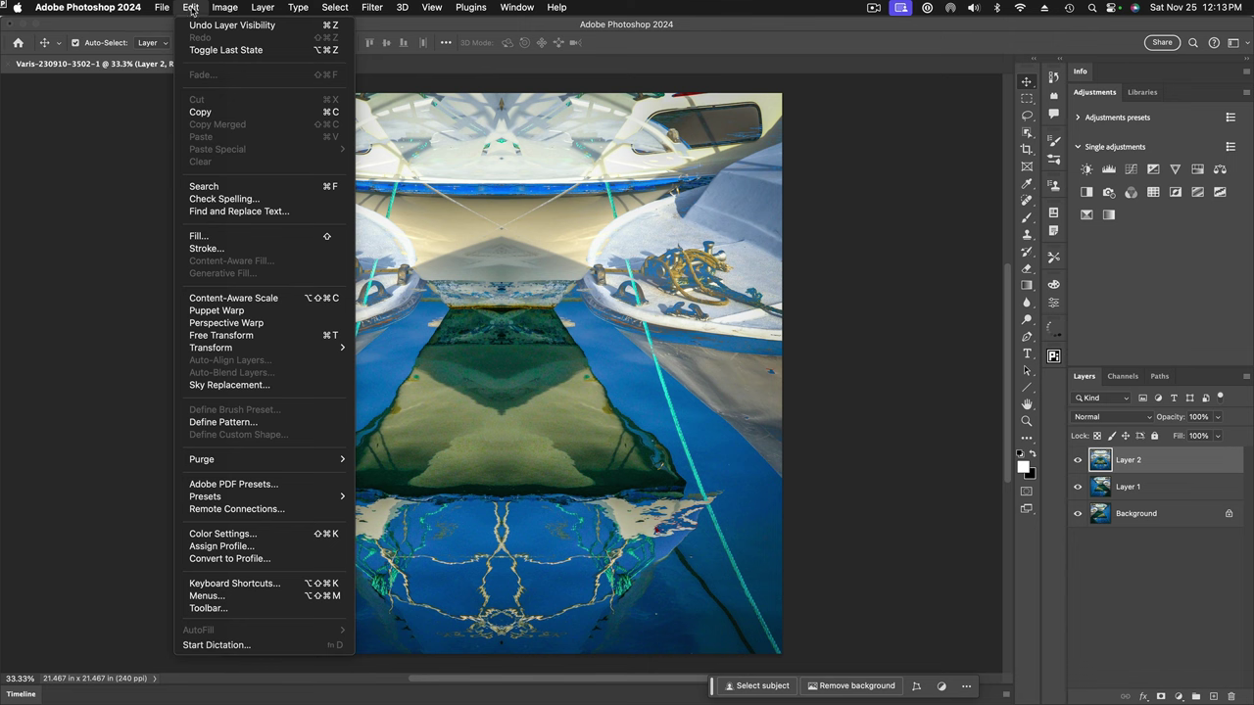
pyautogui.moveTo(226, 349)
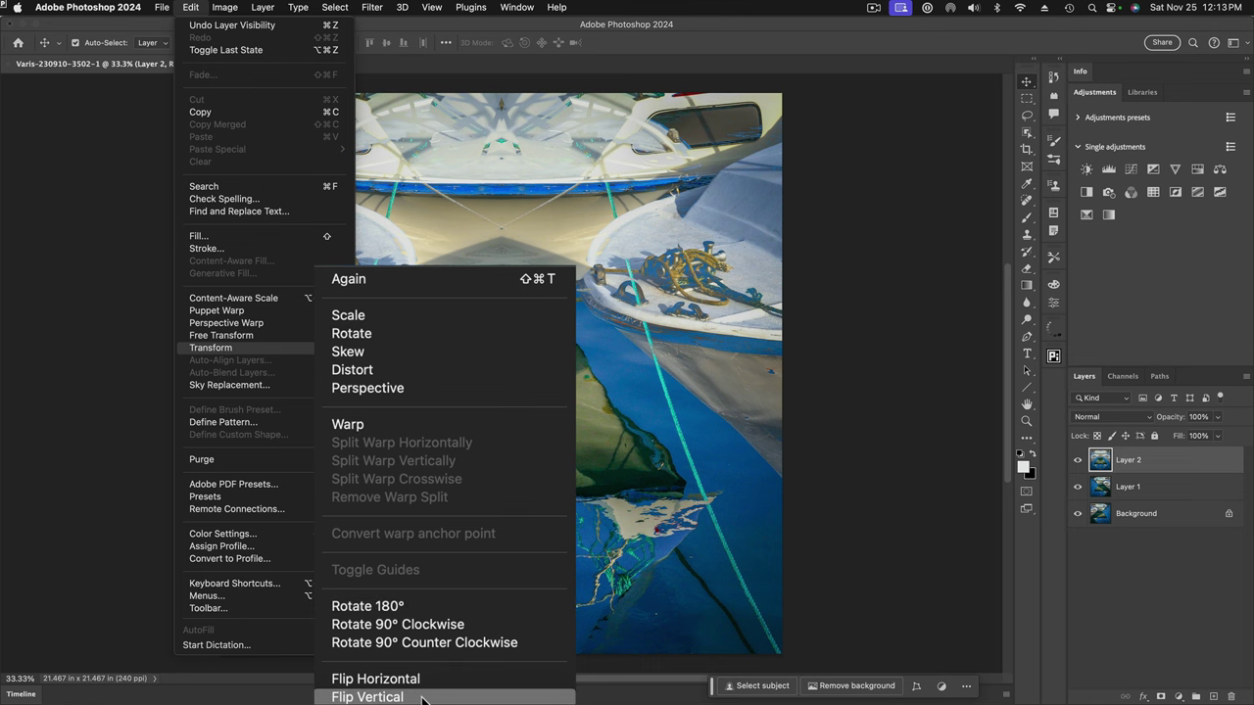
pyautogui.click(423, 697)
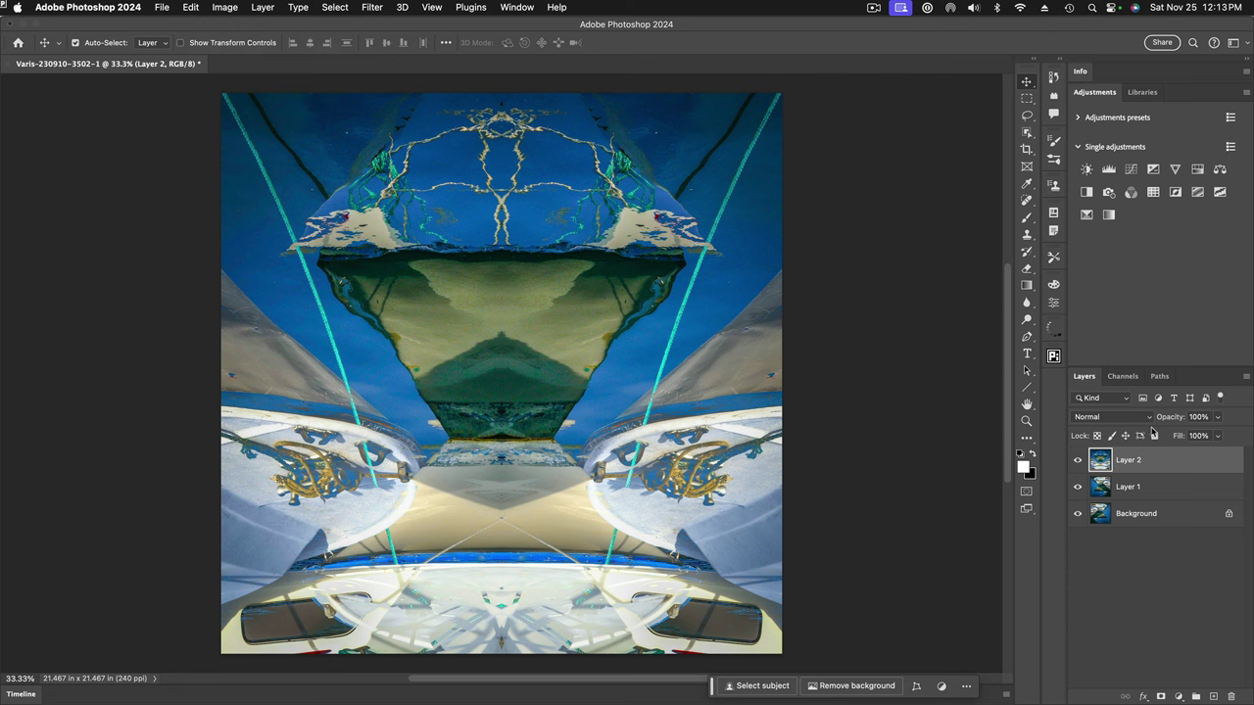
# - Set the vertically flipped layer's blend mode to Darken and toggle its visibility to compare the effect
pyautogui.click(1148, 417)
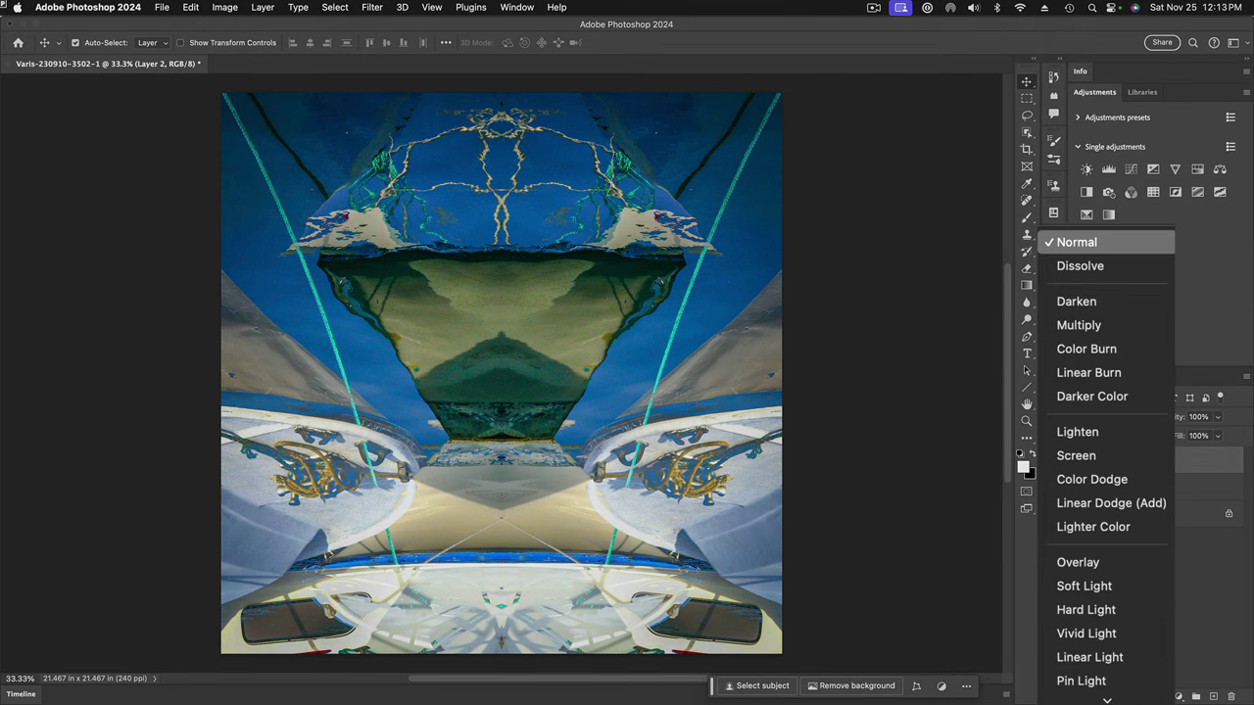
pyautogui.click(1124, 305)
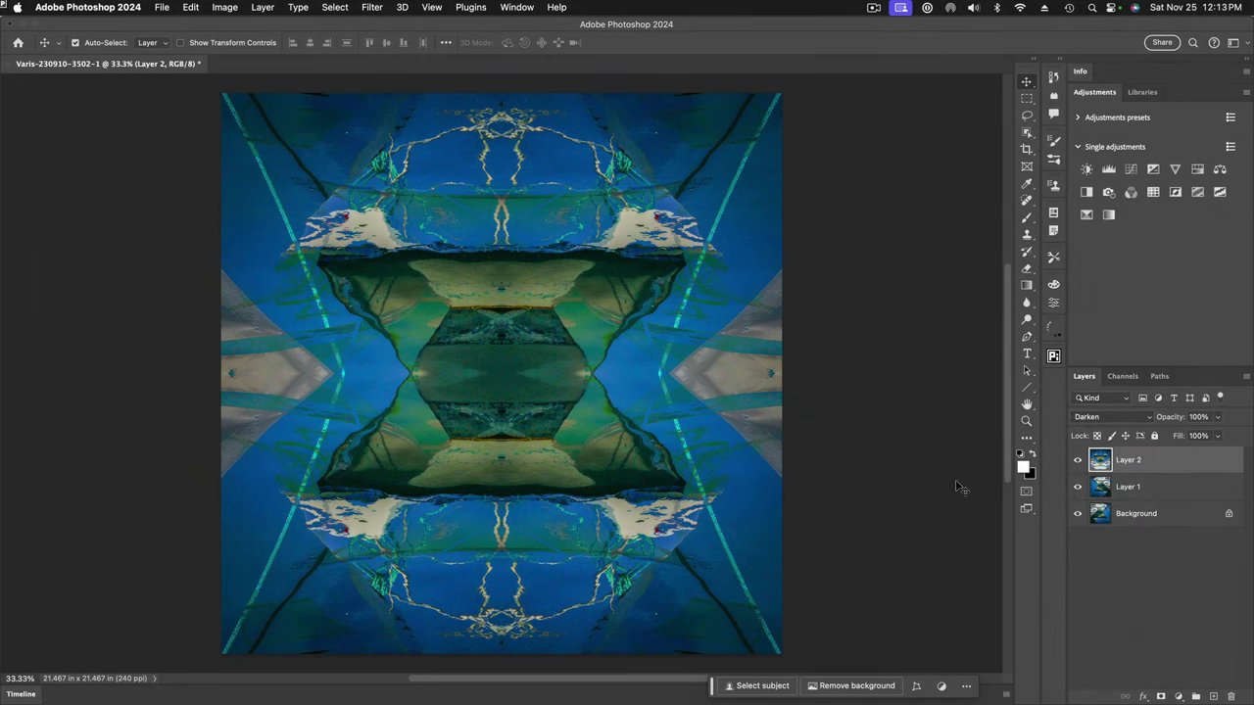
pyautogui.click(1077, 460)
pyautogui.click(1077, 460)
pyautogui.click(1078, 460)
pyautogui.click(1078, 461)
# - Stamp the visible Darken composite into another new layer and rotate that layer 90° clockwise
pyautogui.click(1246, 377)
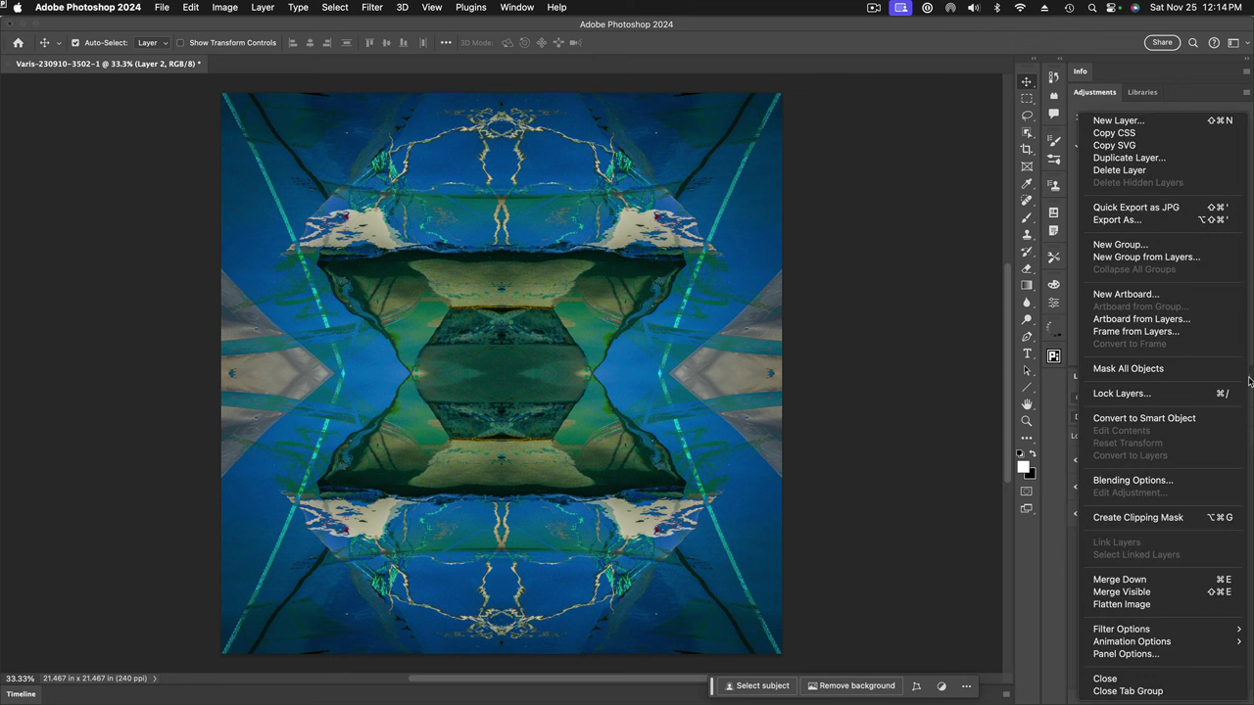
pyautogui.click(1159, 593)
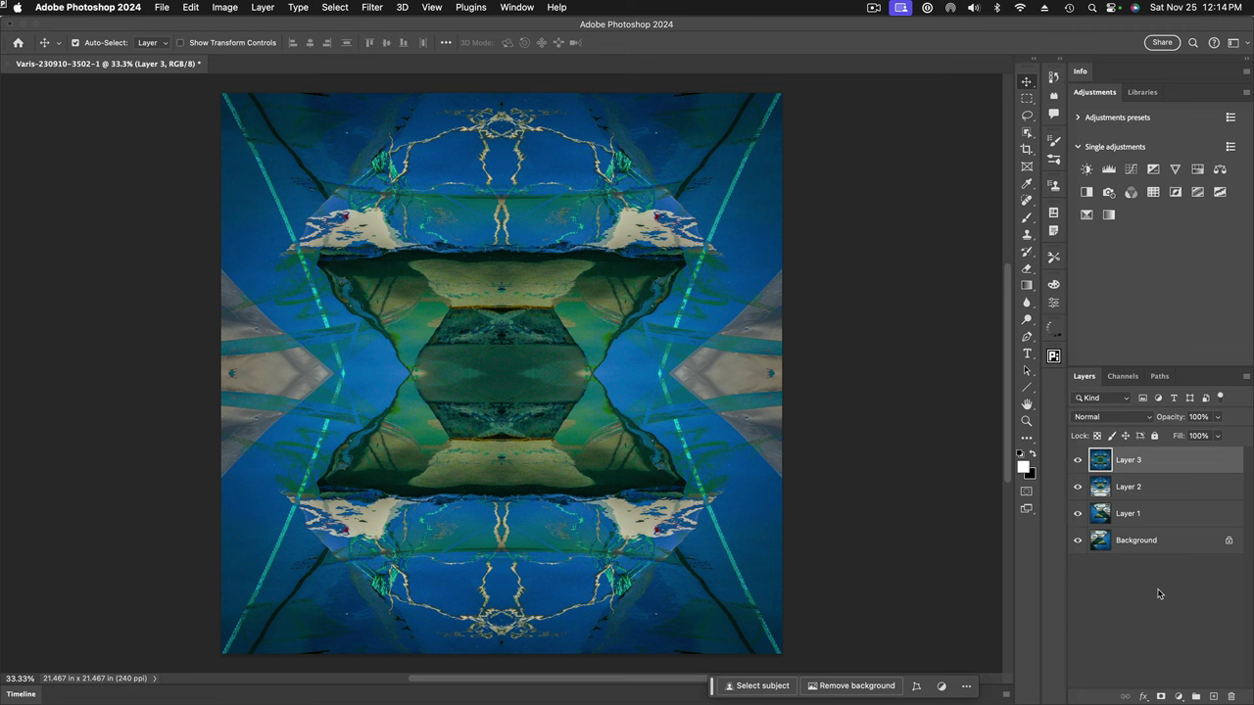
pyautogui.click(191, 8)
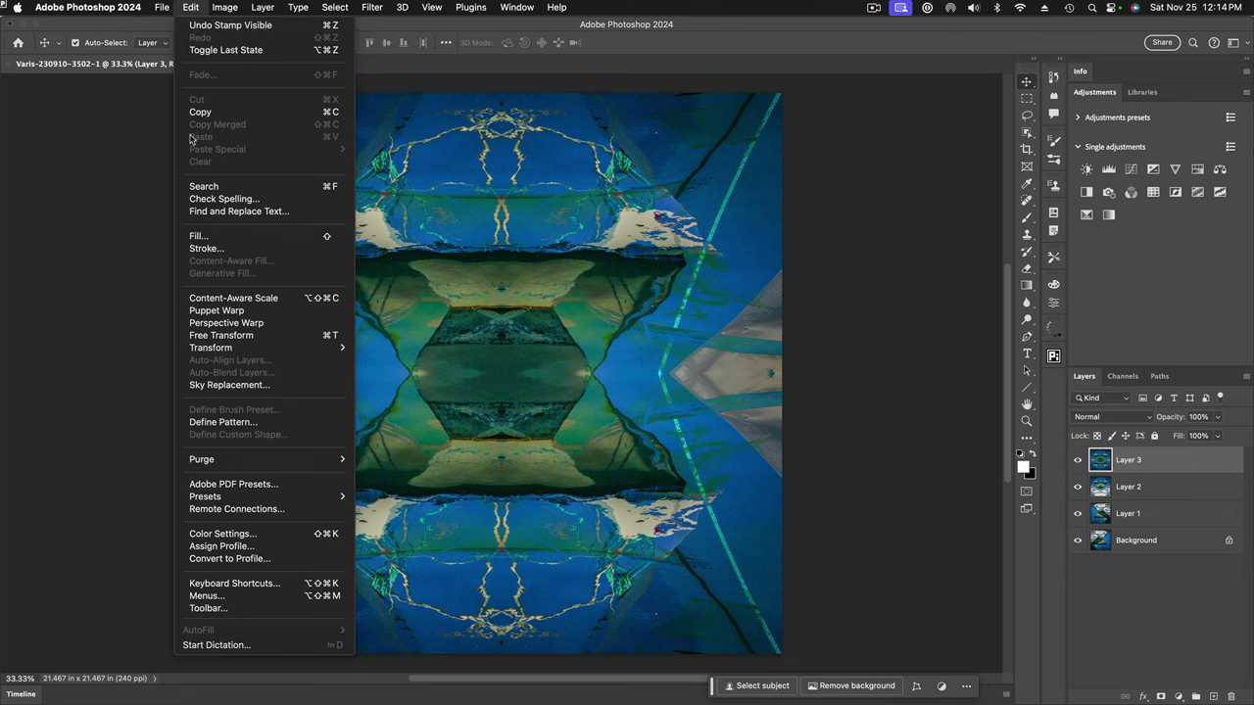
pyautogui.moveTo(294, 348)
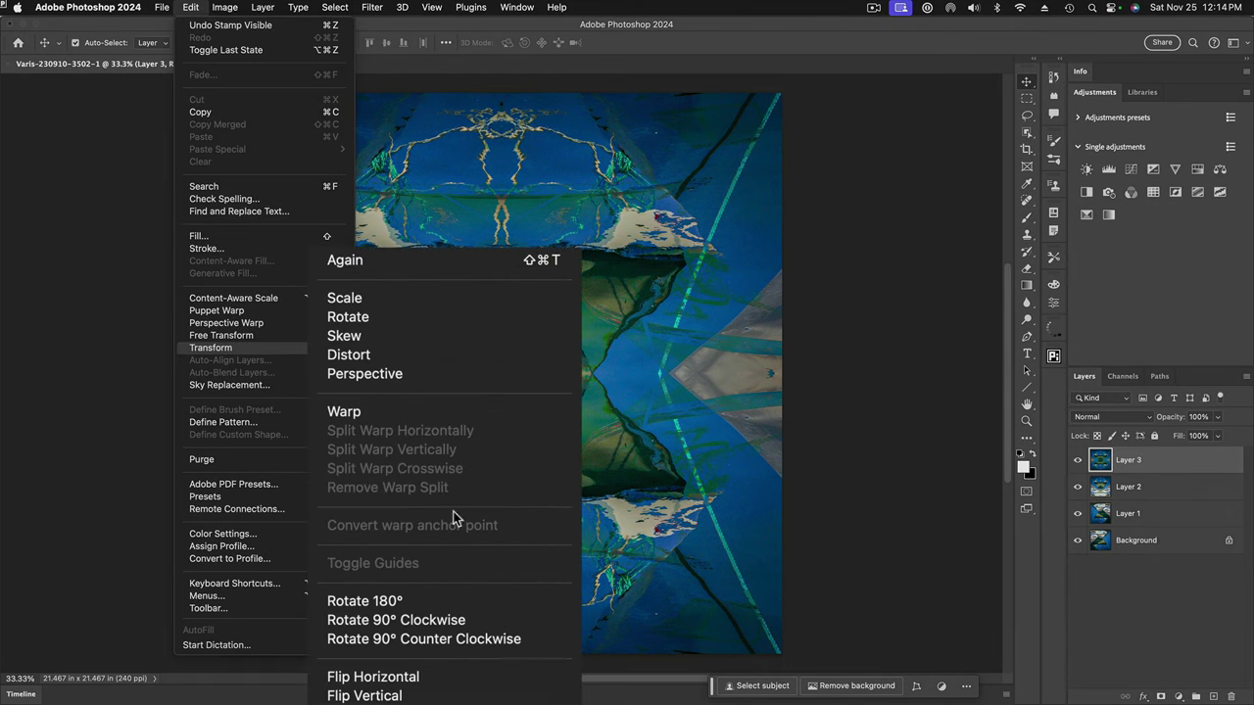
pyautogui.click(497, 622)
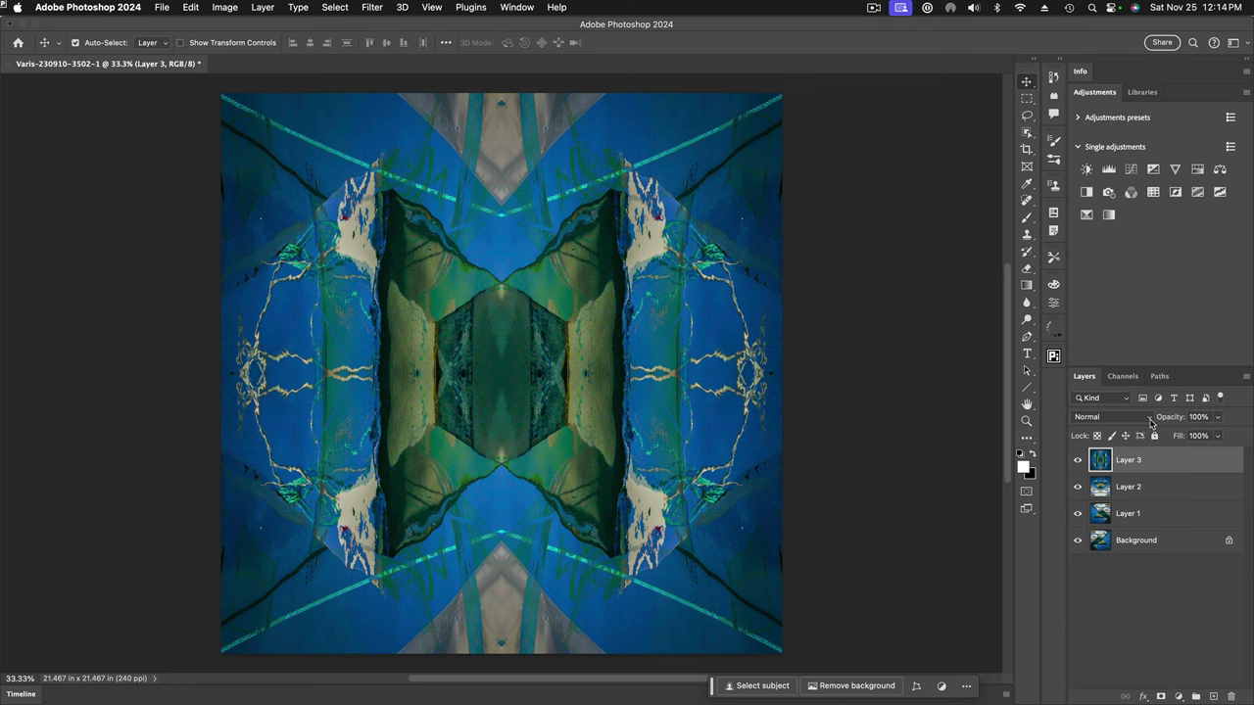
# - Set the rotated layer's blend mode to Lighten and look over the resulting pattern
pyautogui.click(1151, 420)
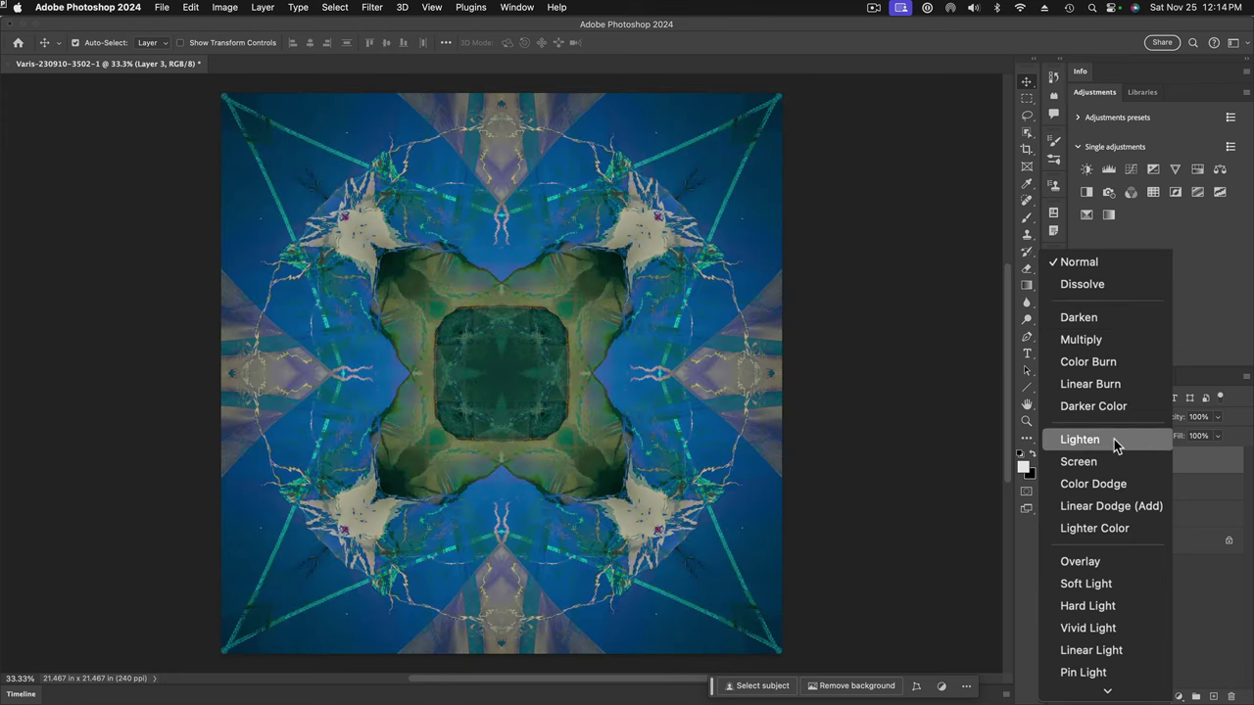
pyautogui.click(1113, 439)
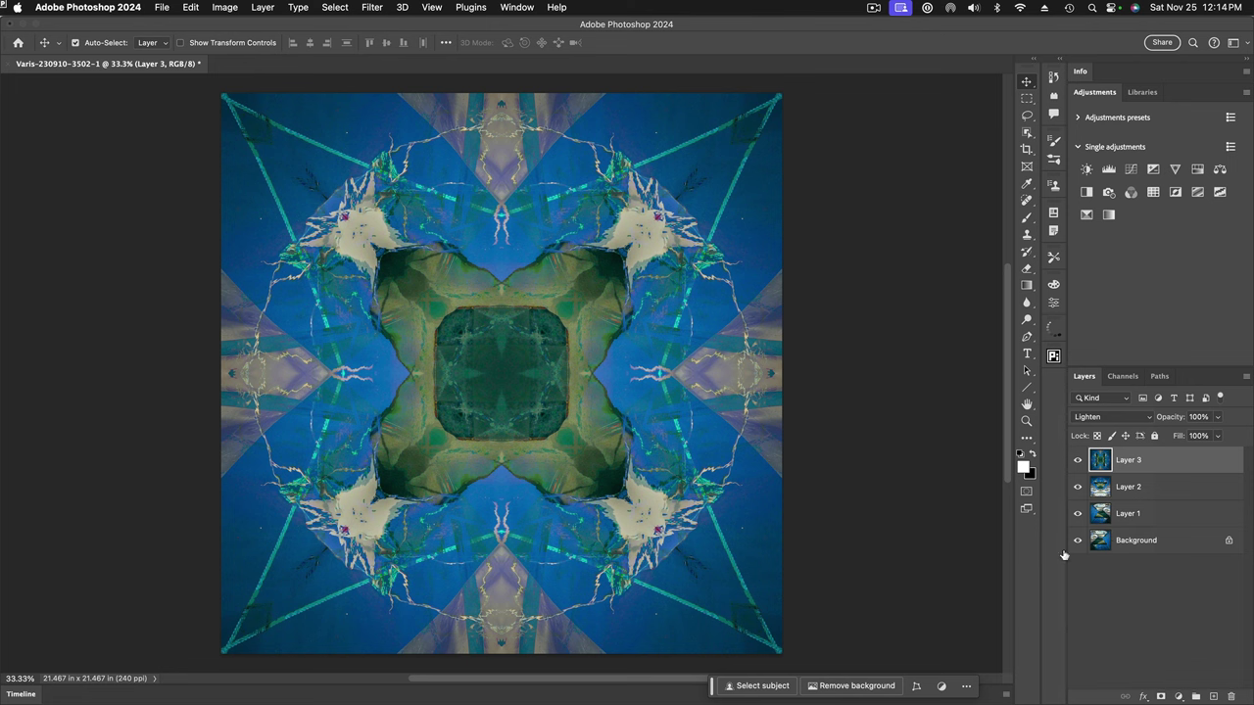
pyautogui.scroll(1, 805, 516)
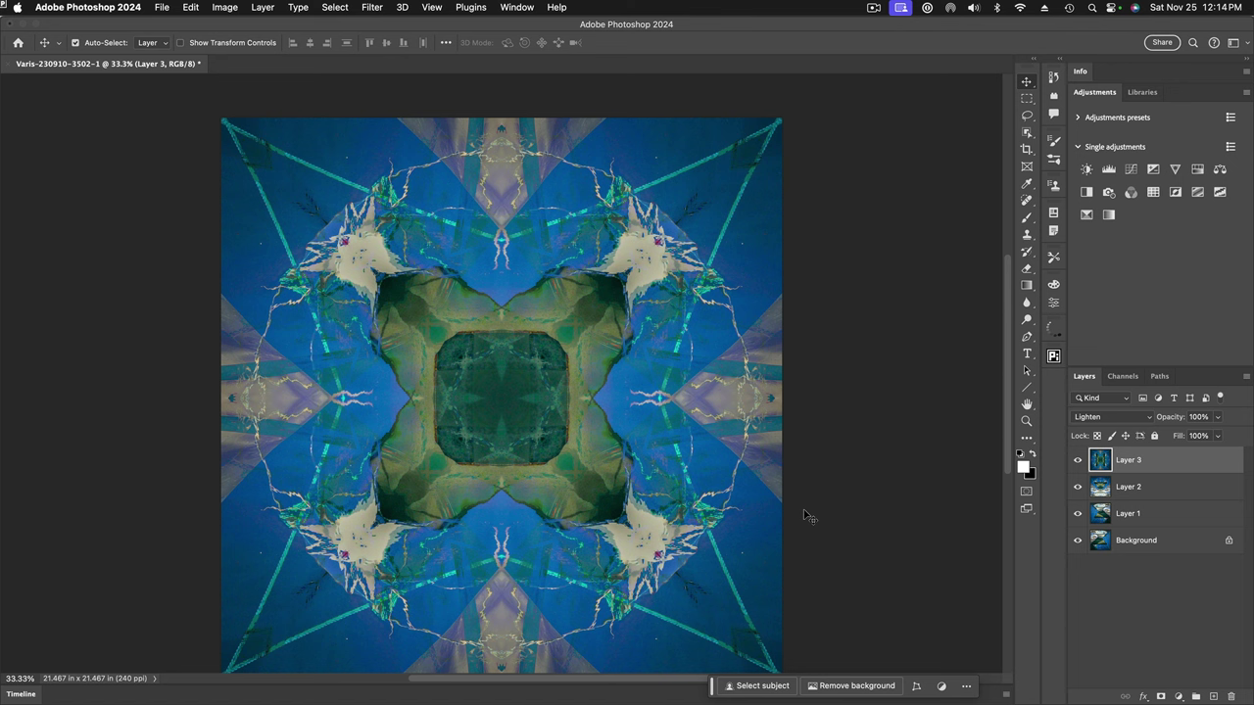
# - Add a Curves adjustment with white point input 217, darkened shadows and a midtone point at input 114, output 120, then hide it to compare
pyautogui.click(1131, 170)
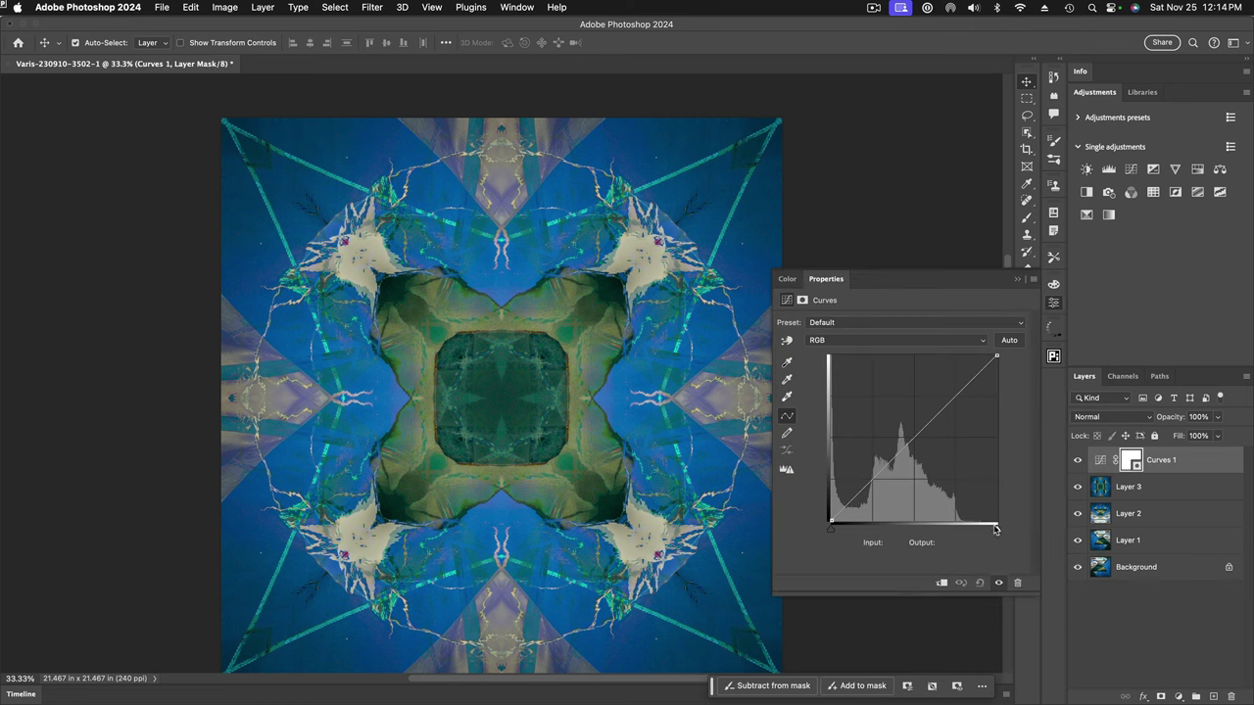
pyautogui.moveTo(996, 528); pyautogui.dragTo(971, 530)
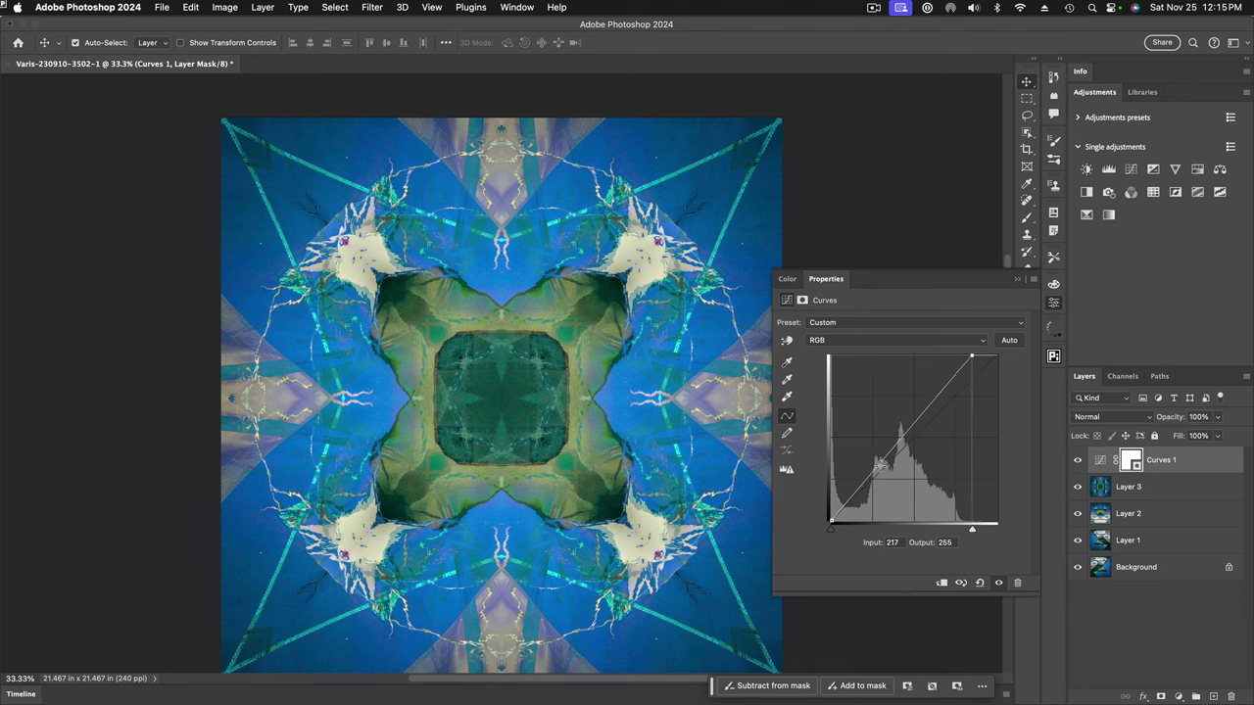
pyautogui.moveTo(878, 467); pyautogui.dragTo(905, 442)
pyautogui.click(907, 445)
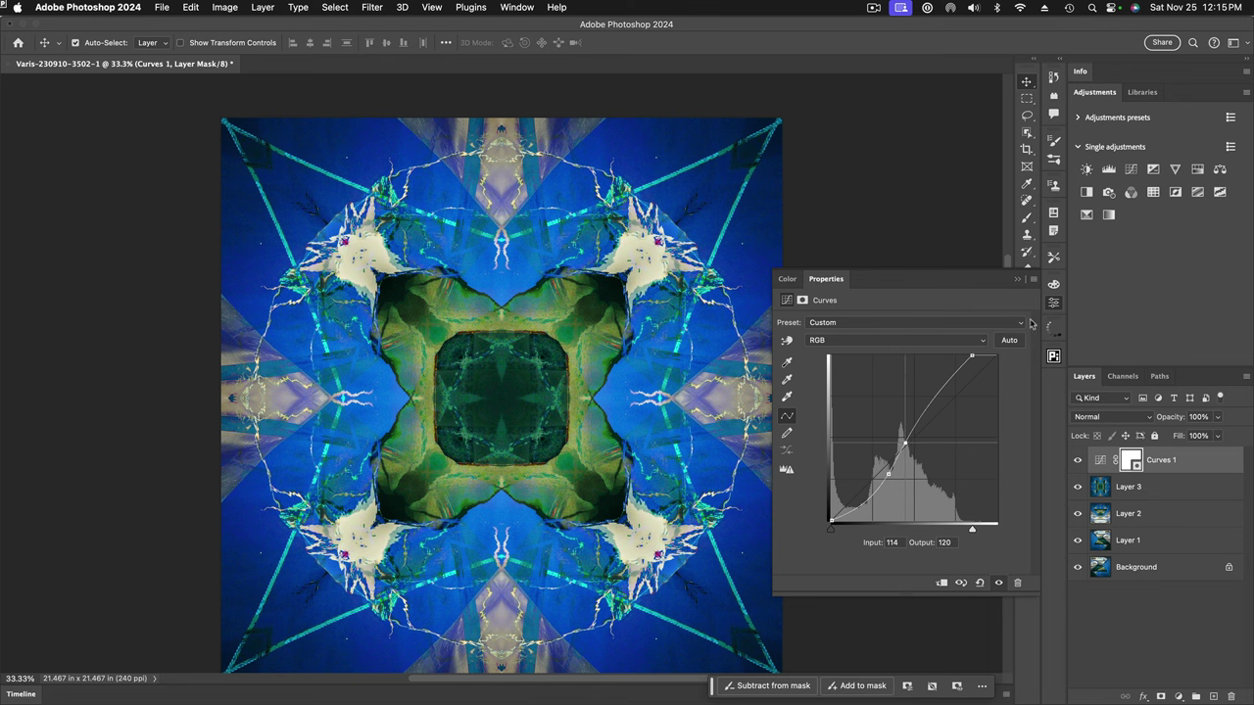
pyautogui.click(1055, 303)
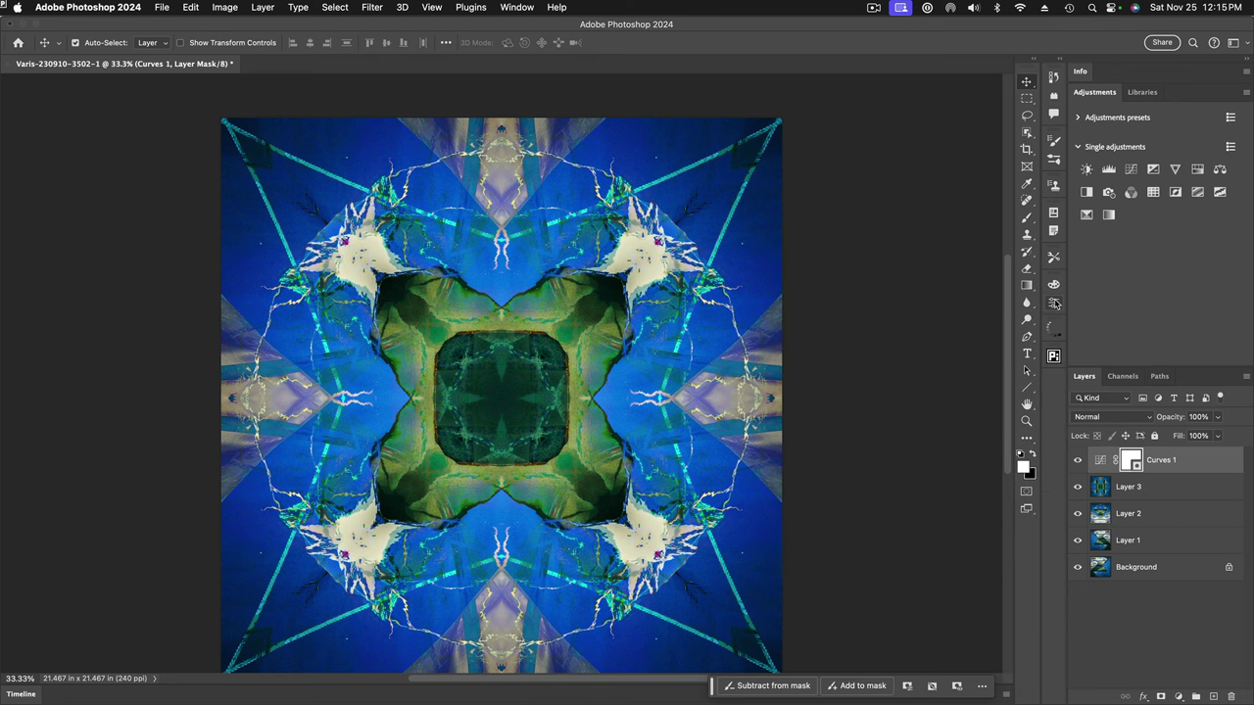
pyautogui.click(1077, 461)
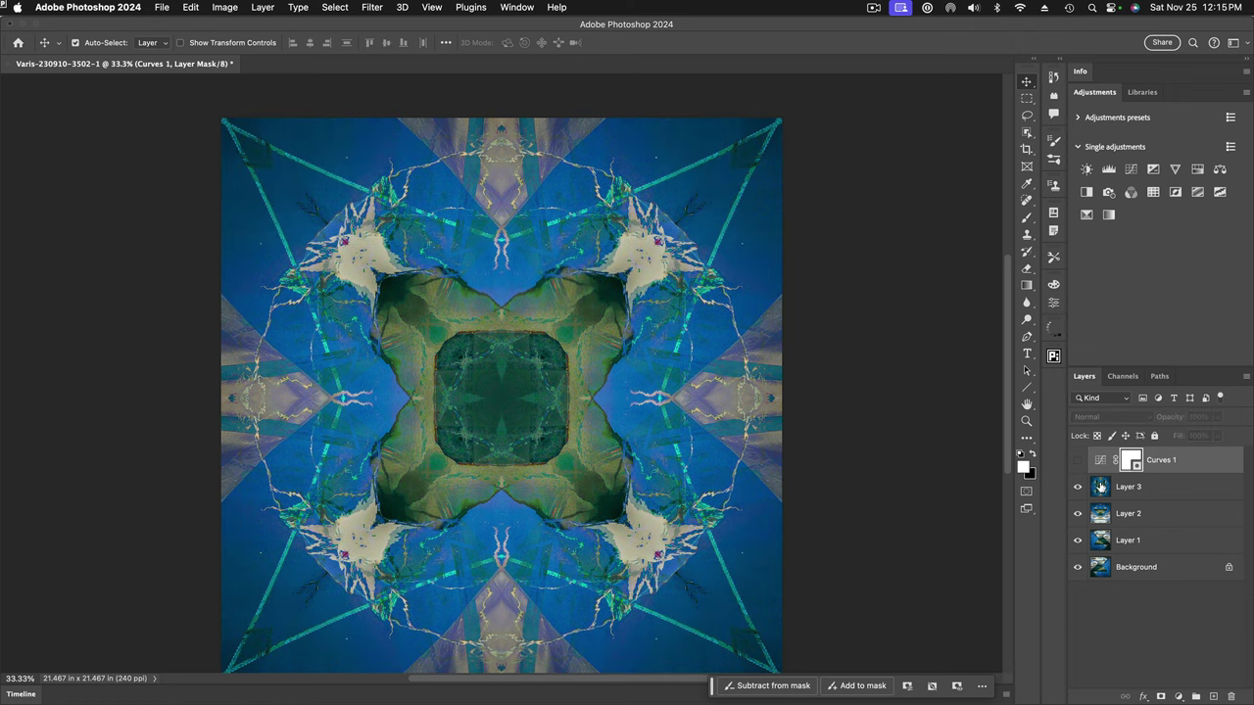
# - Change the rotated Layer 3's blend mode to Darken and show the Curves 1 adjustment again
pyautogui.click(1100, 486)
pyautogui.click(1151, 419)
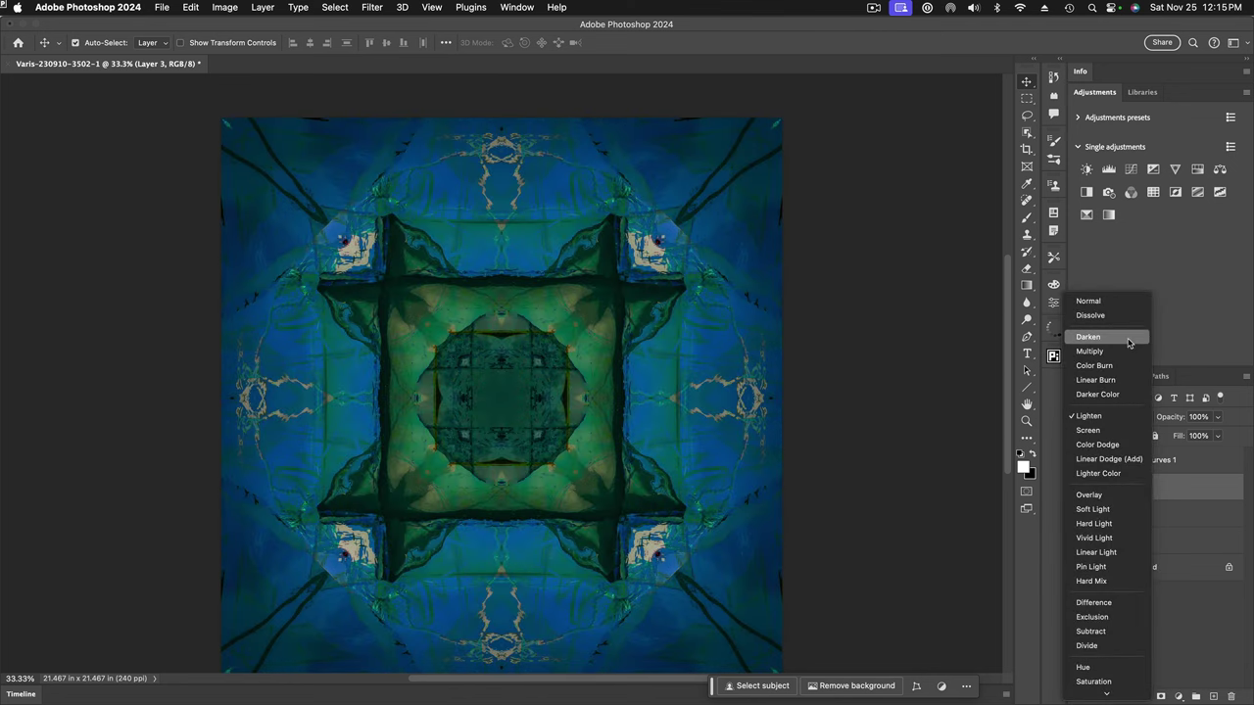
pyautogui.click(1129, 342)
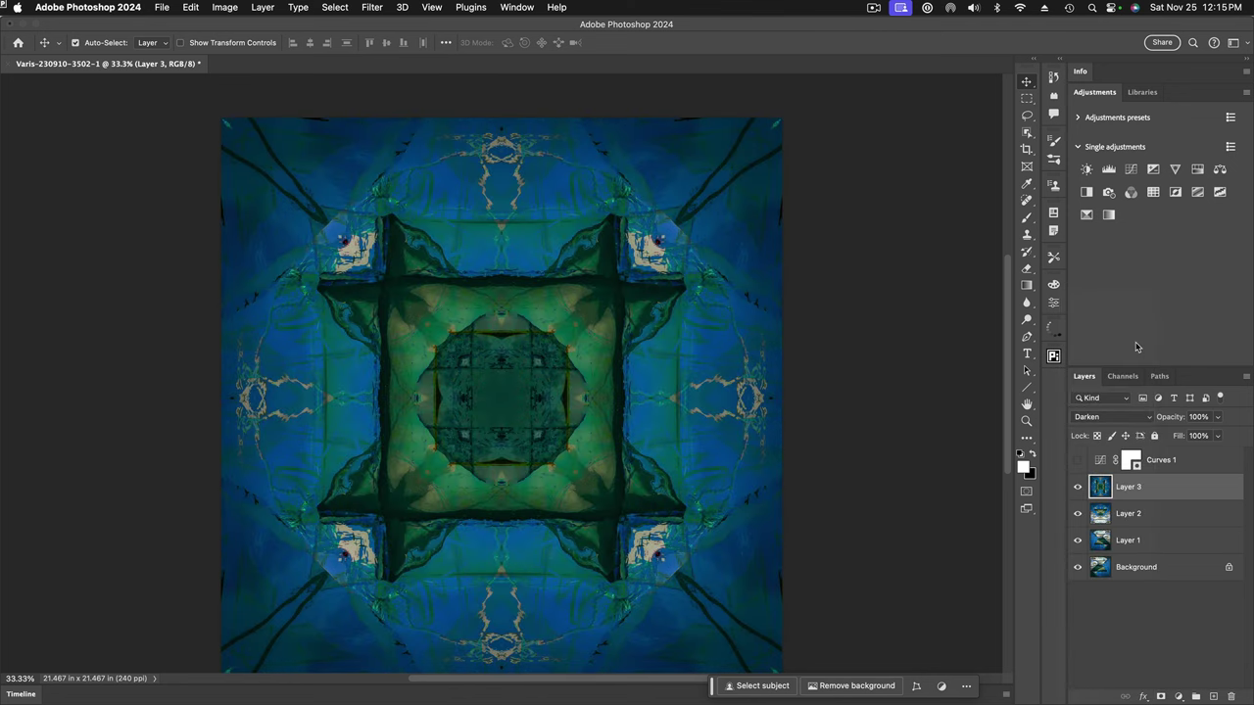
pyautogui.click(1077, 459)
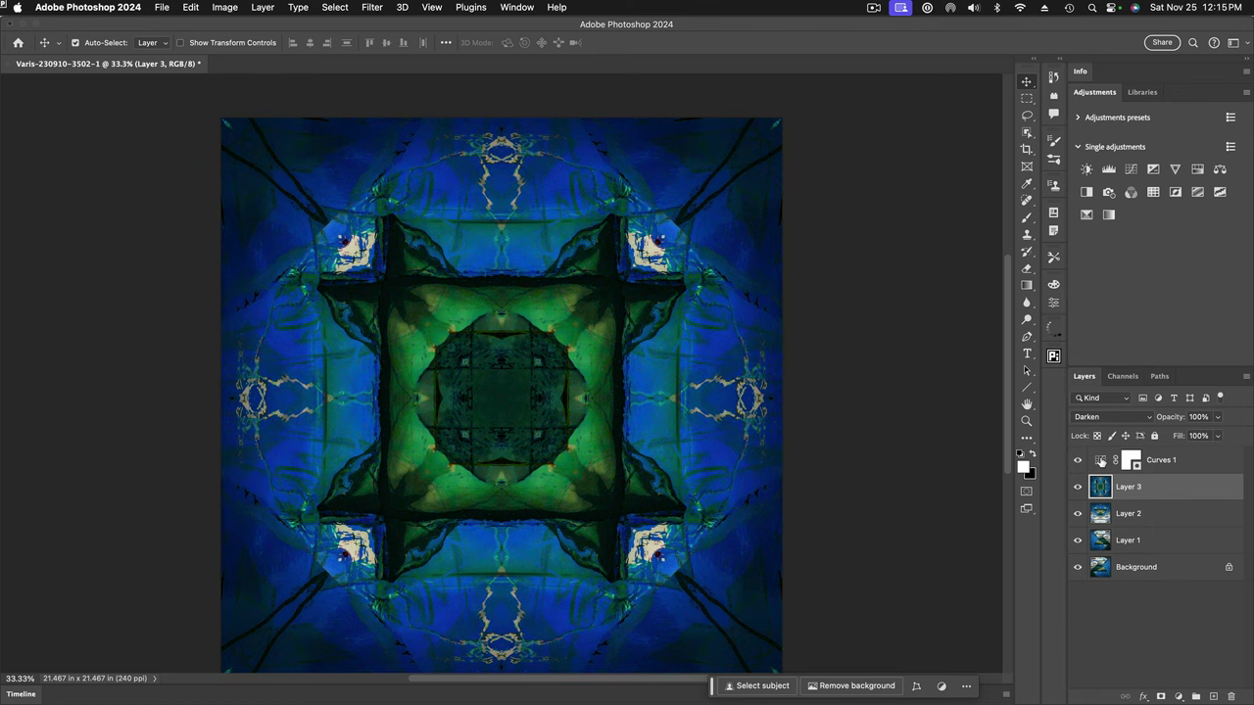
# - Reset the Curves 1 adjustment to the Default preset and set its white point input to 170
pyautogui.doubleClick(1100, 461)
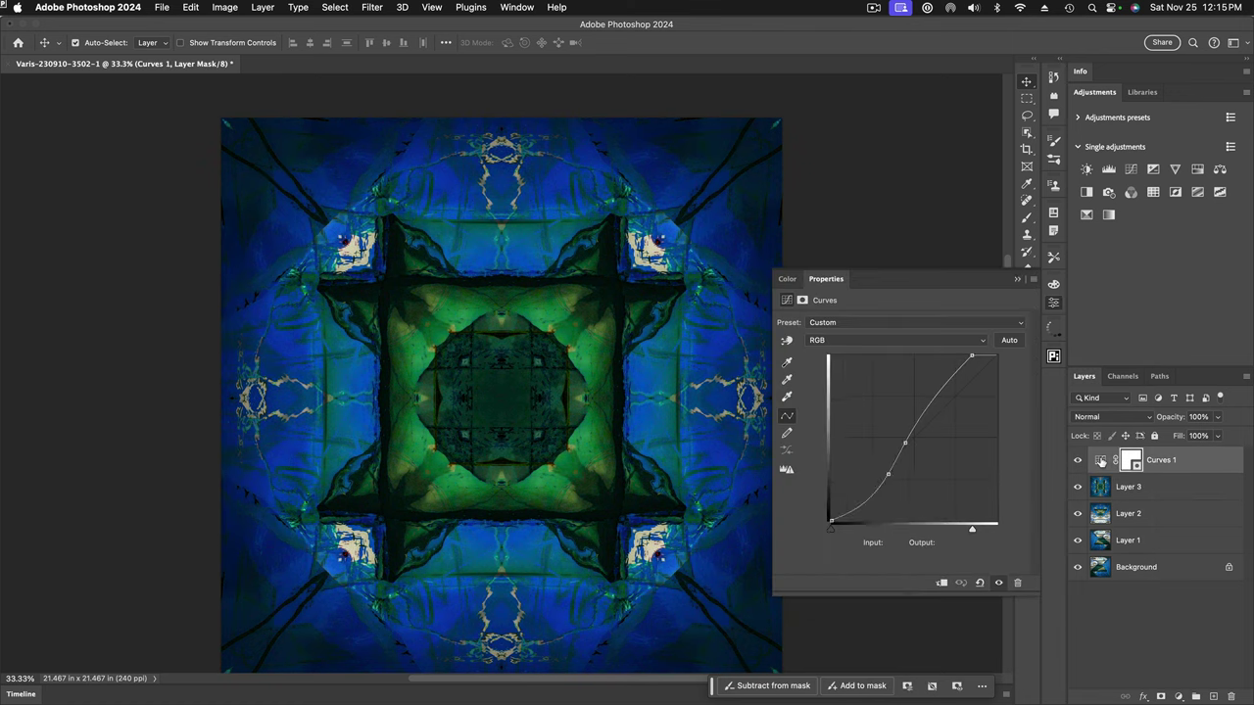
pyautogui.click(1020, 324)
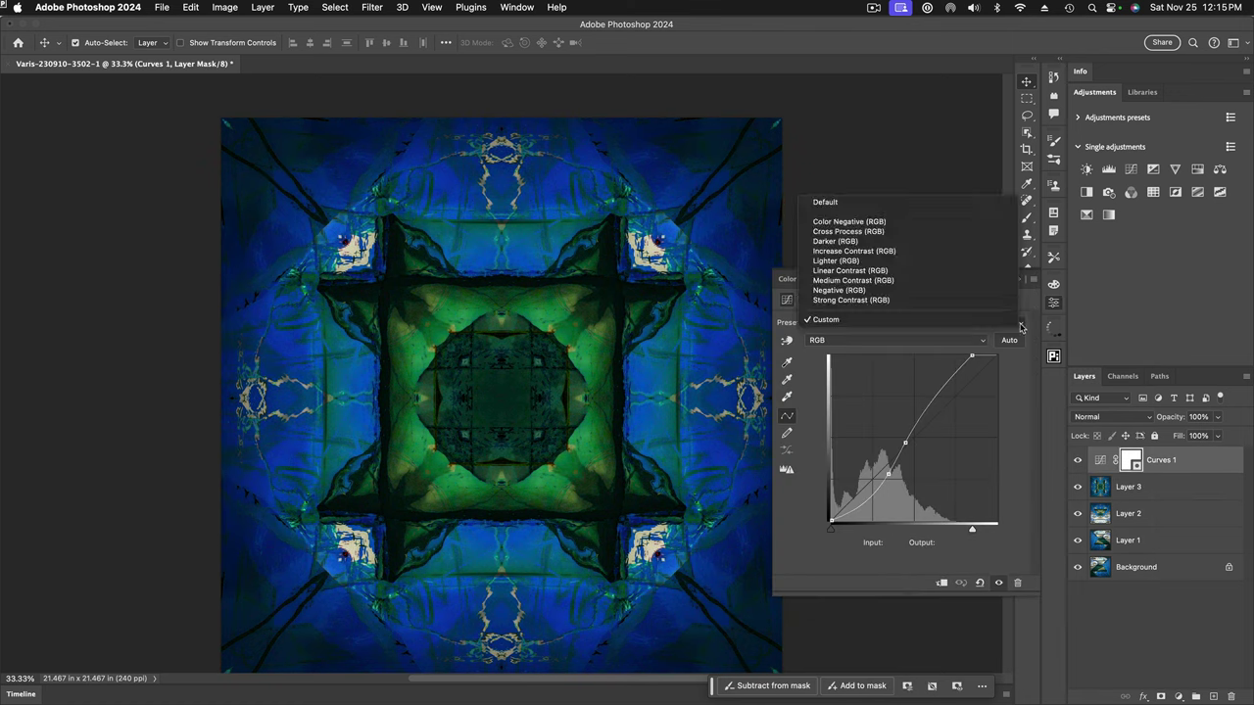
pyautogui.click(933, 202)
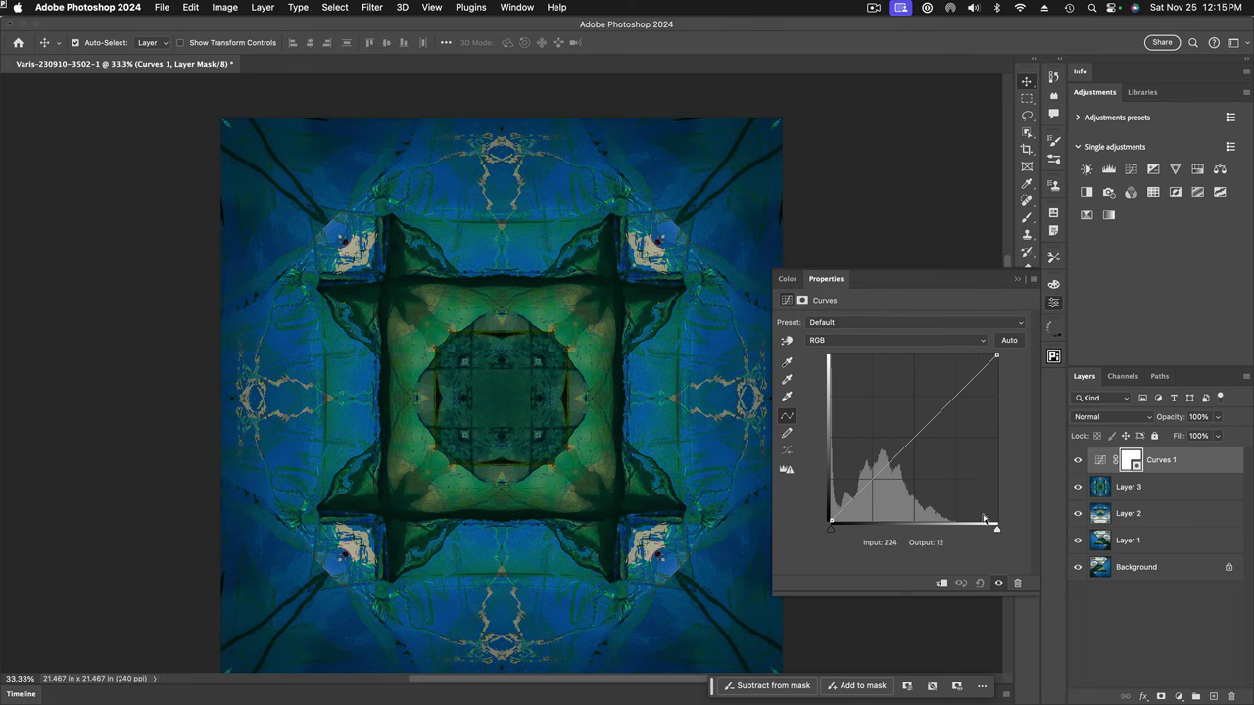
pyautogui.moveTo(996, 528); pyautogui.dragTo(941, 530)
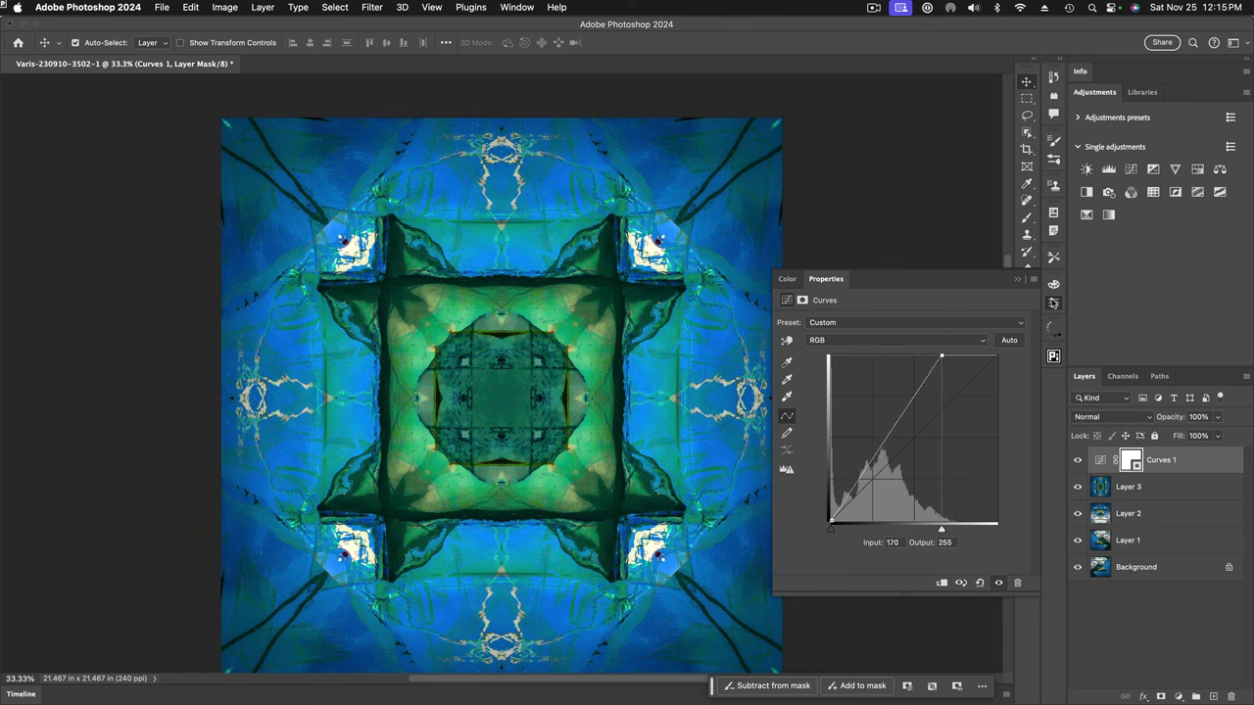
pyautogui.click(1054, 301)
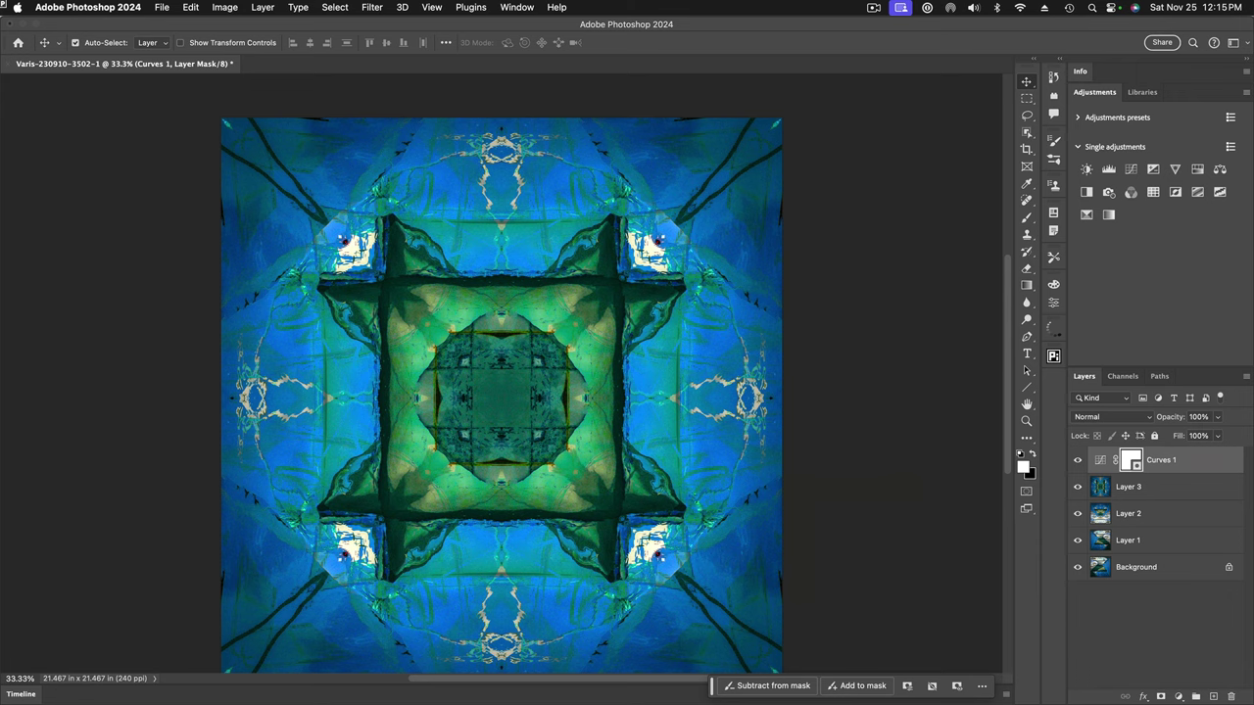
# - Switch to Lightroom Classic and open the yellow glass photo IMG_0022.HEIC as a Smart Object in Photoshop
pyautogui.press('super+Tab')
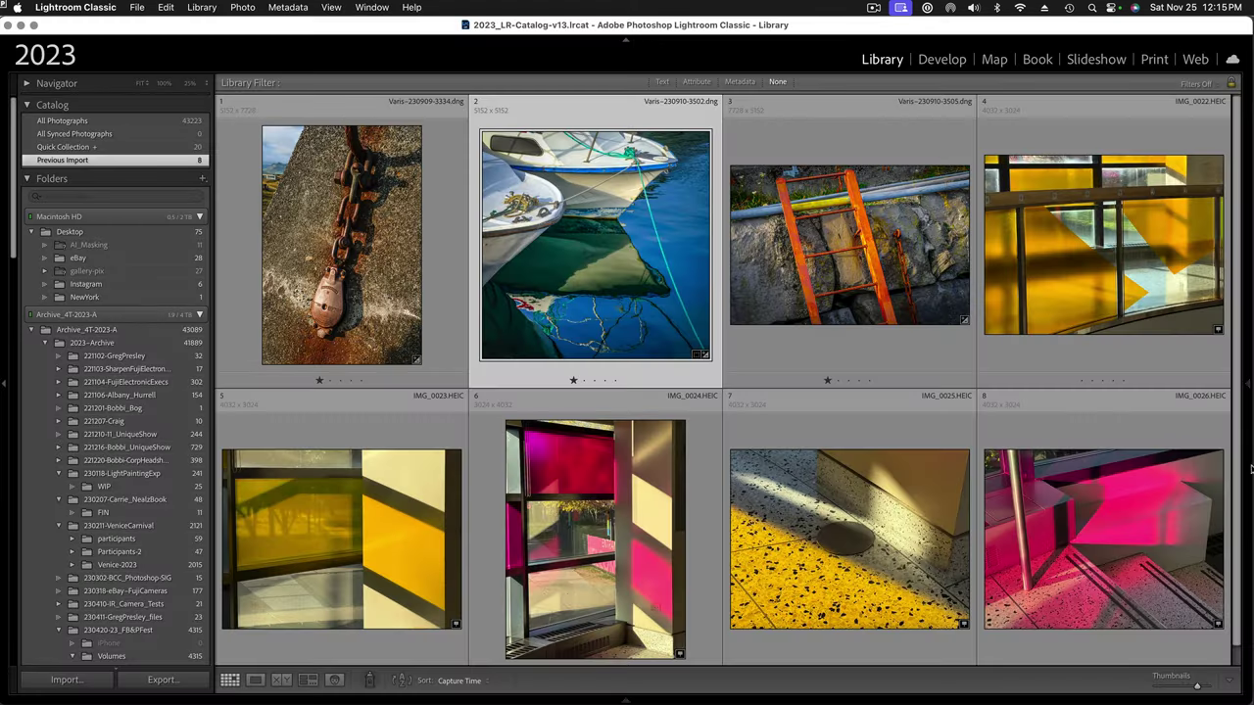
pyautogui.click(1111, 244)
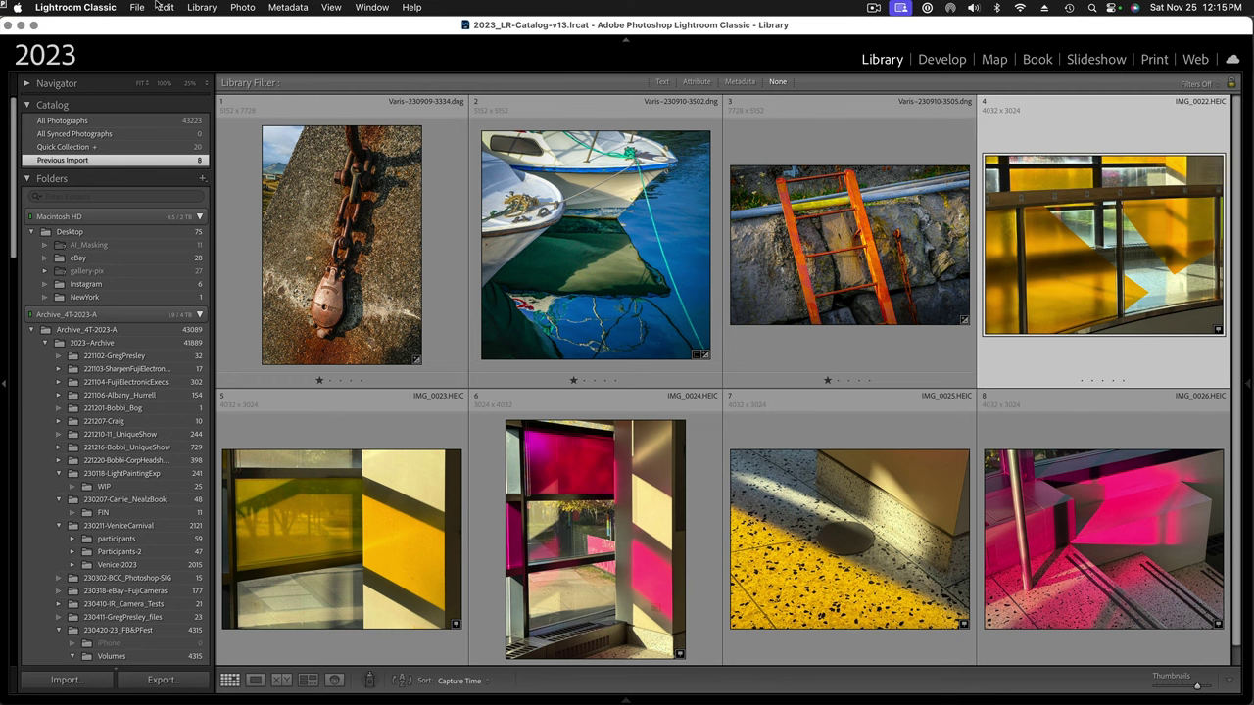
pyautogui.click(244, 7)
pyautogui.moveTo(278, 140)
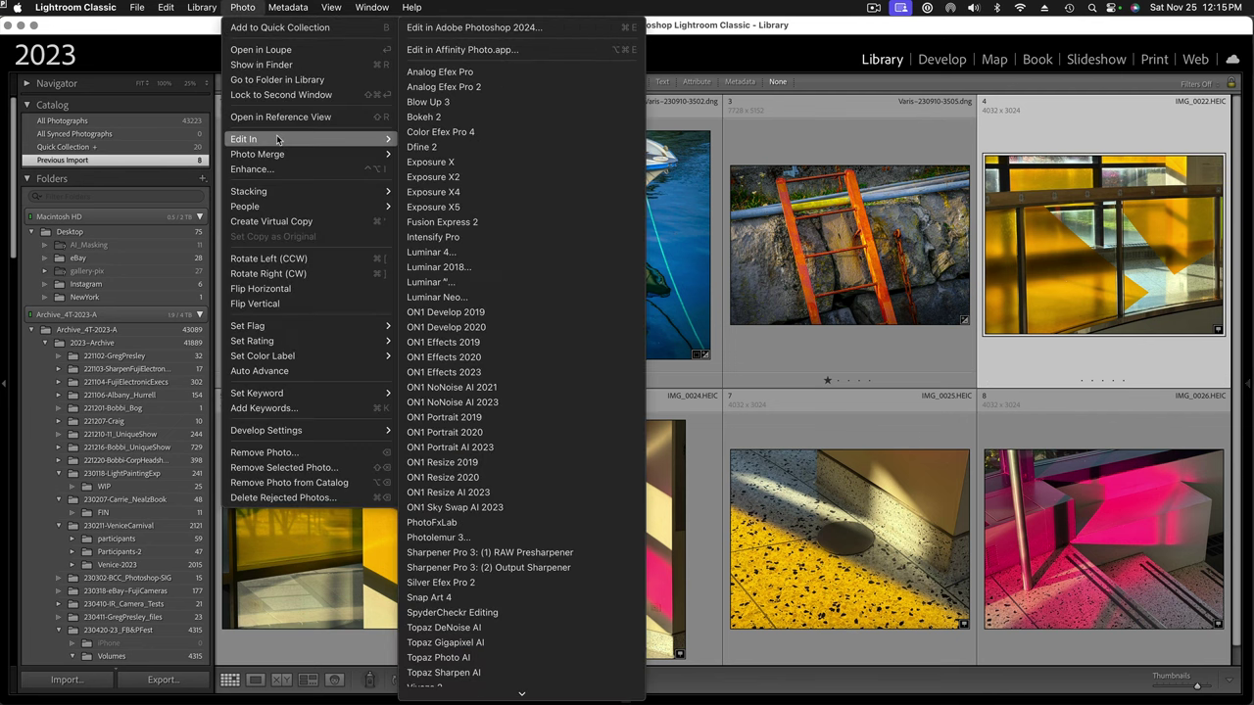
pyautogui.scroll(-3, 470, 671)
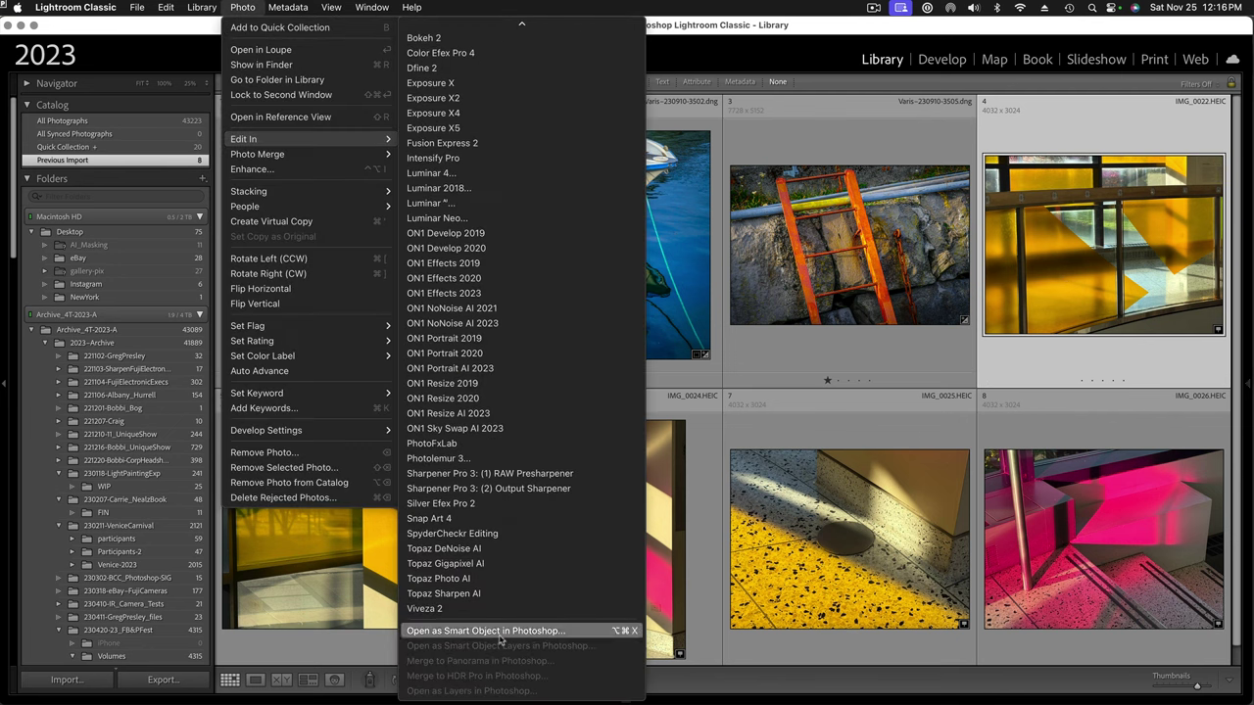
pyautogui.click(500, 633)
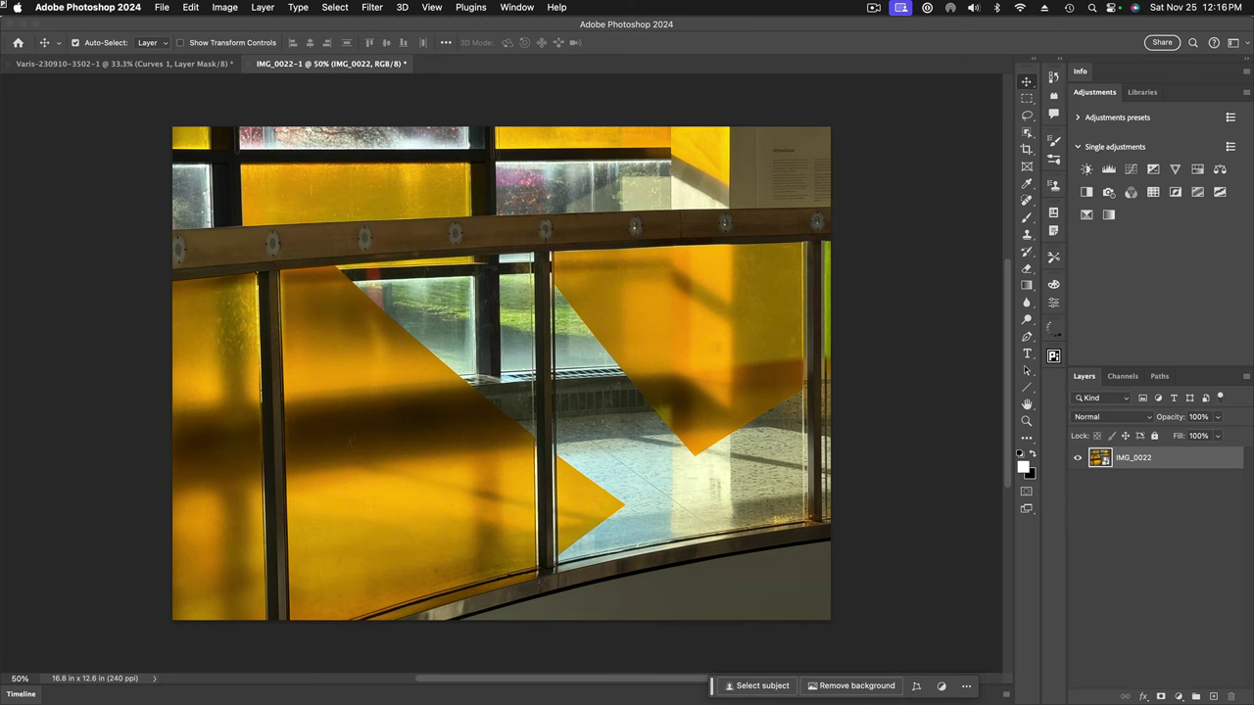
# - Flatten the IMG_0022 image and duplicate its Background into a new layer
pyautogui.click(1246, 378)
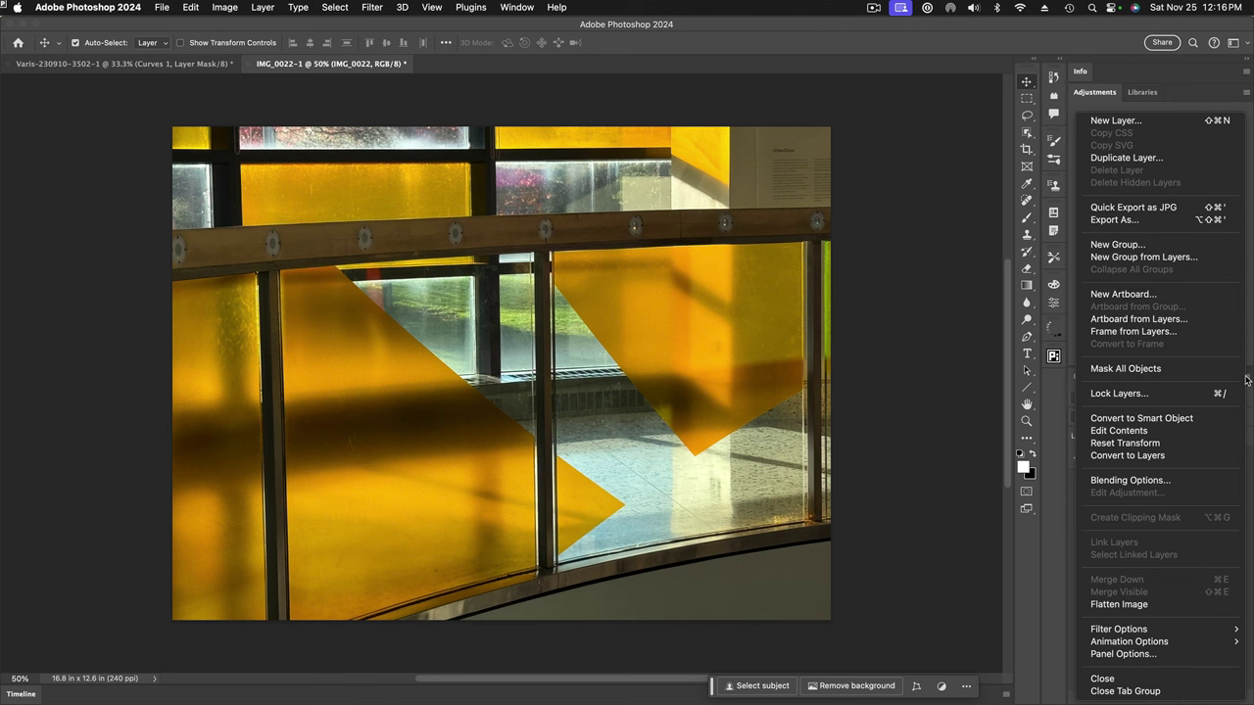
pyautogui.click(1171, 608)
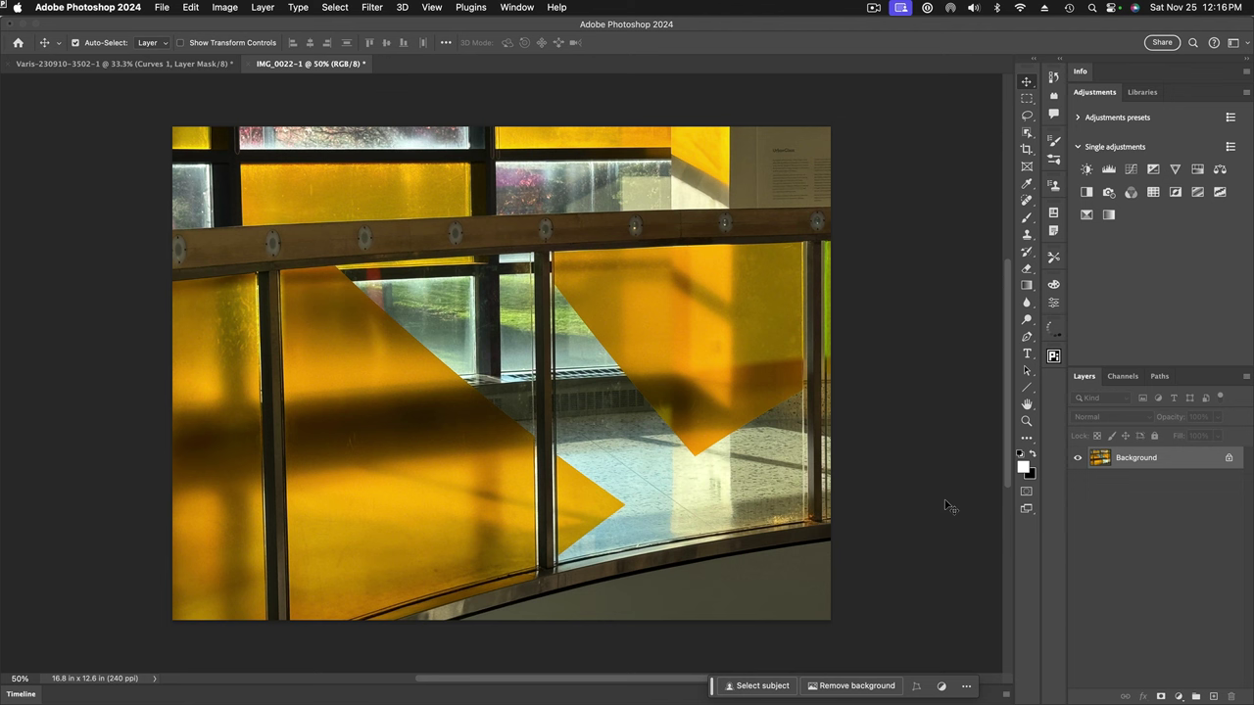
pyautogui.press('super')
pyautogui.press('super+j')
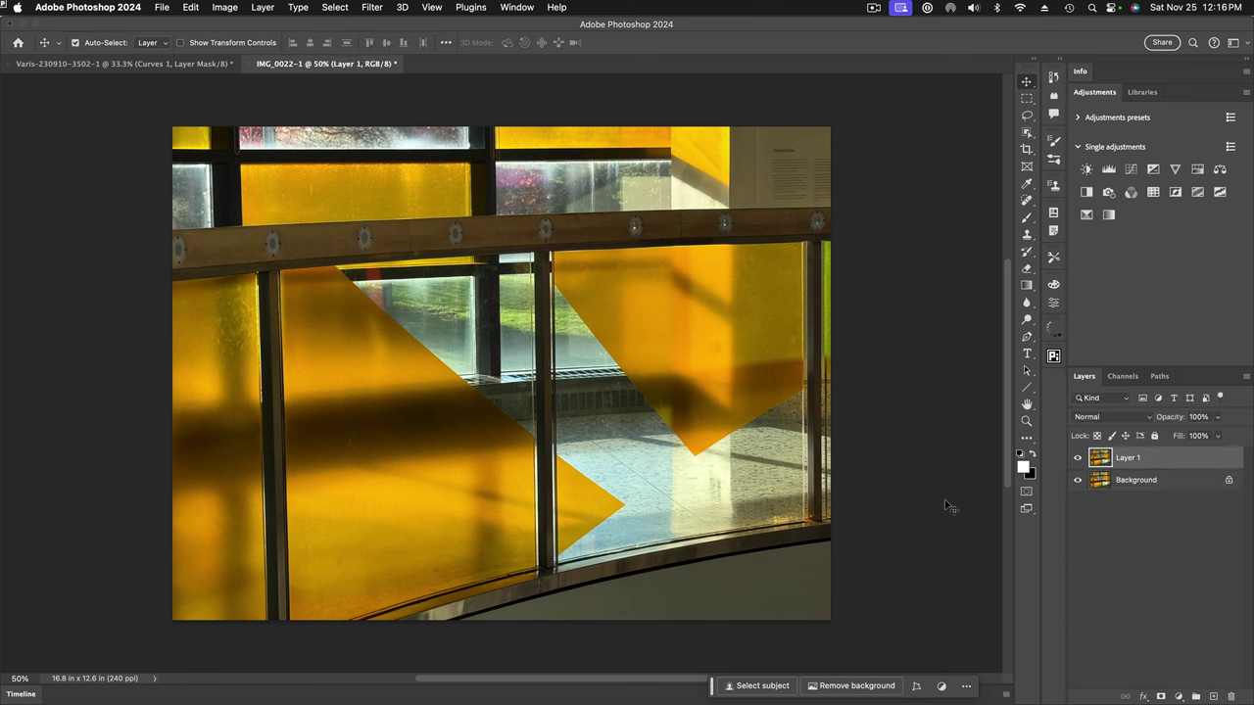
# - Set the canvas height to 200 percent, anchoring the existing image at the top centre so the canvas extends downward
pyautogui.press('super+minus')
pyautogui.press('super+minus')
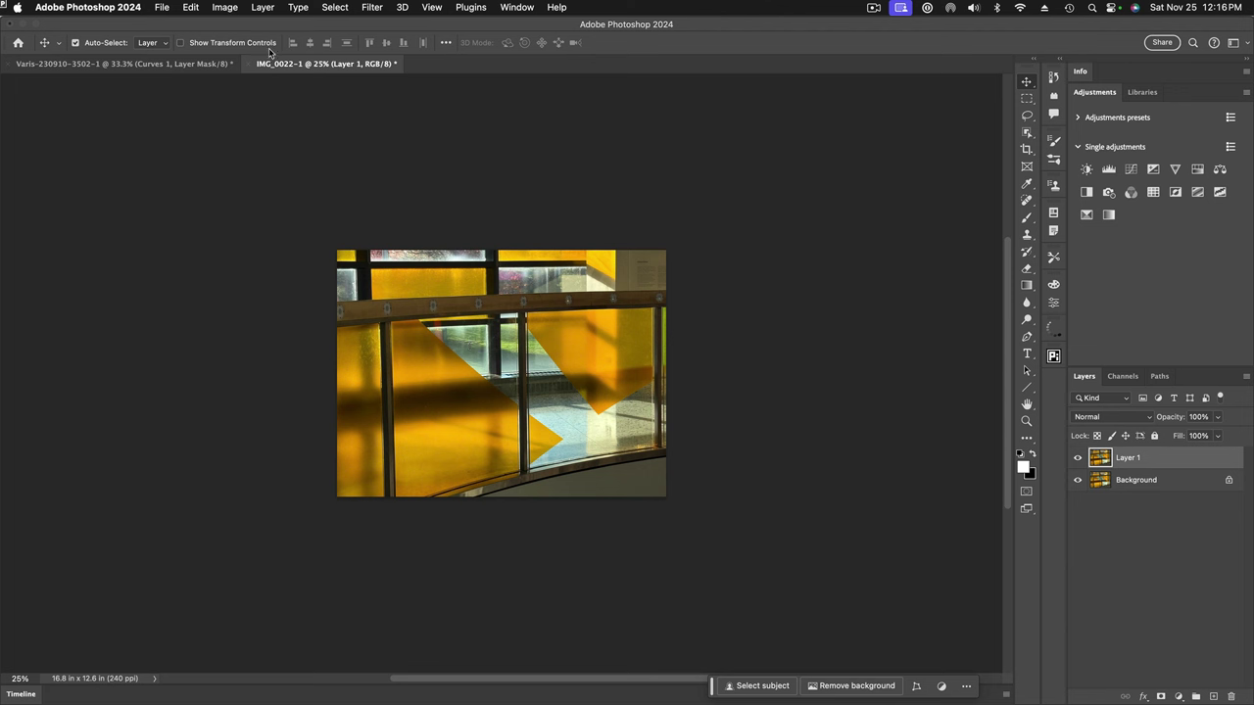
pyautogui.click(223, 8)
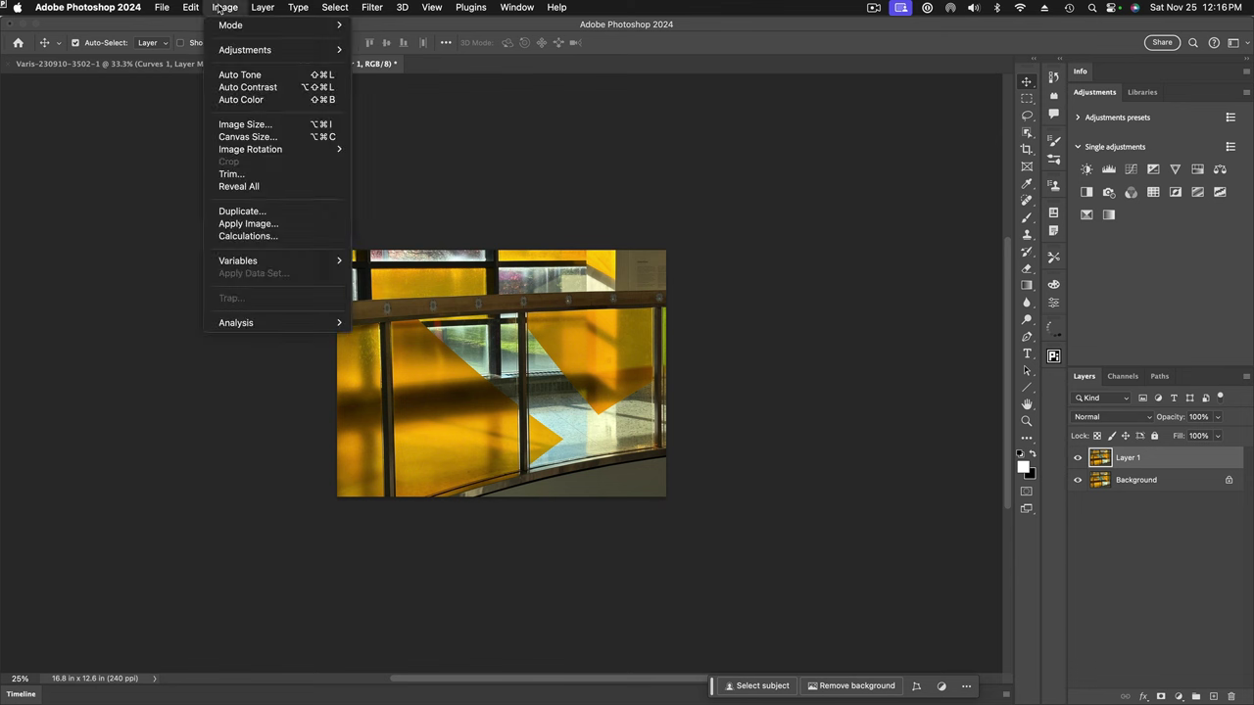
pyautogui.click(236, 141)
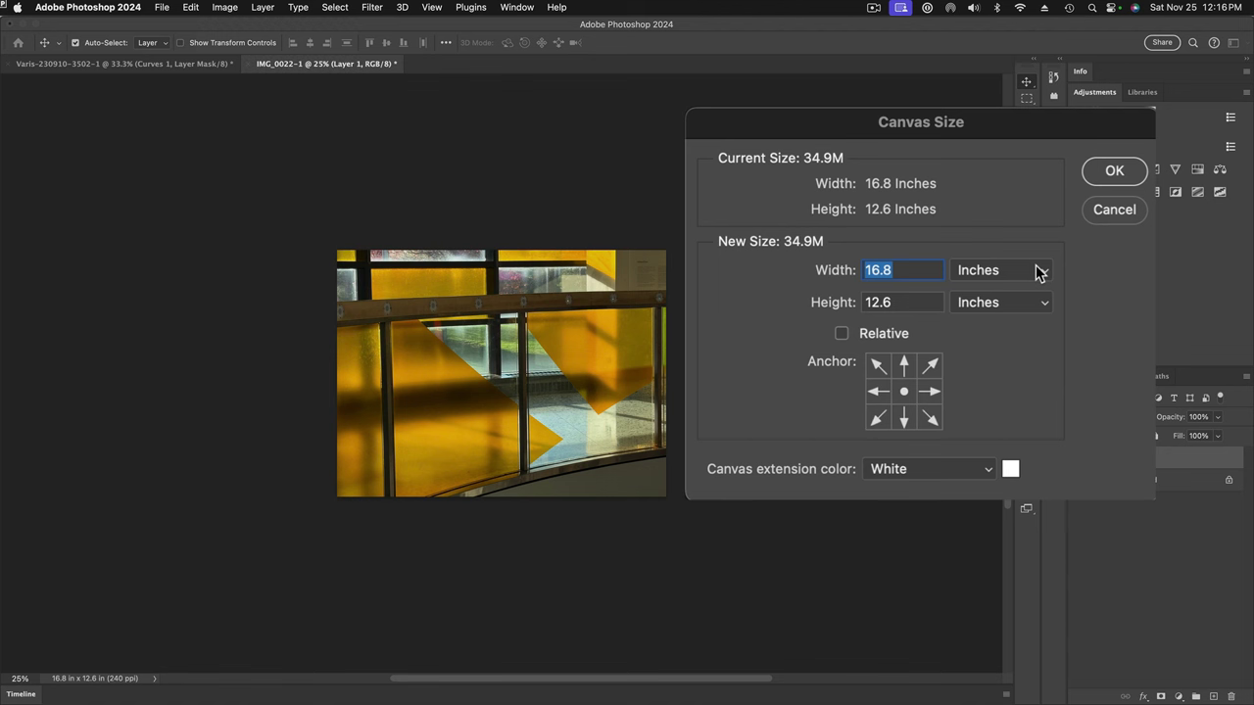
pyautogui.click(1043, 275)
pyautogui.click(1038, 224)
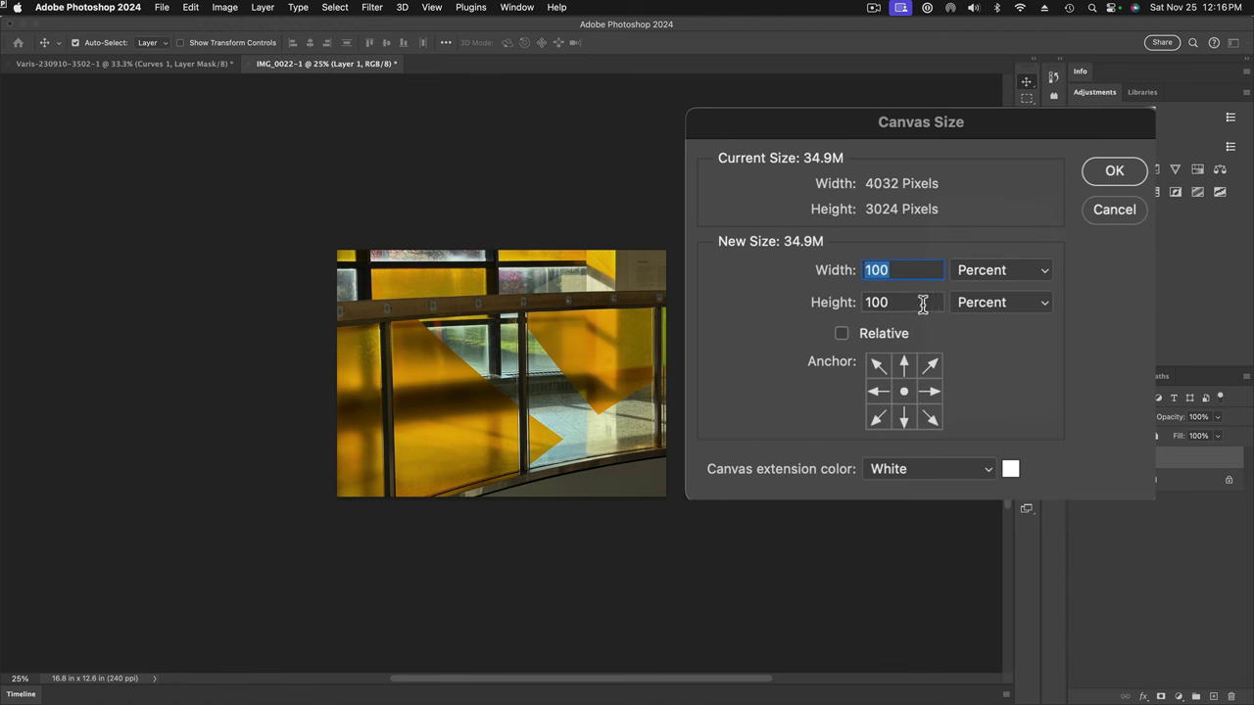
pyautogui.moveTo(921, 305); pyautogui.dragTo(831, 311)
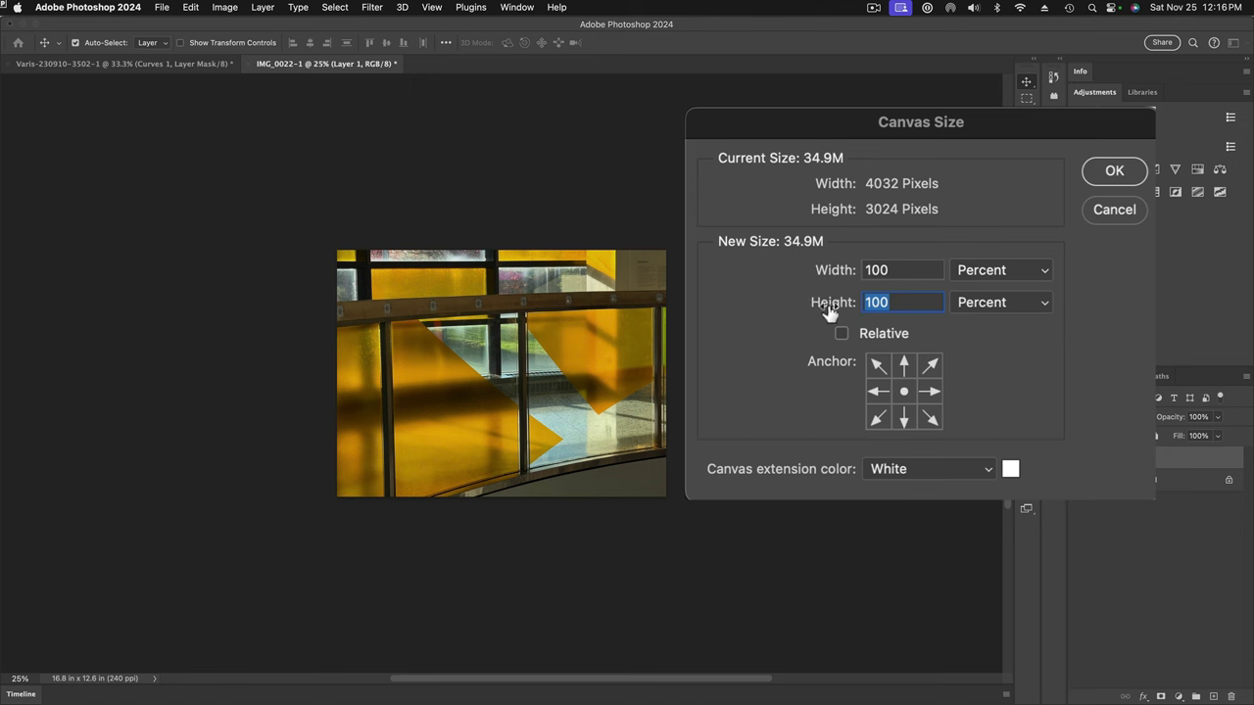
pyautogui.write('200')
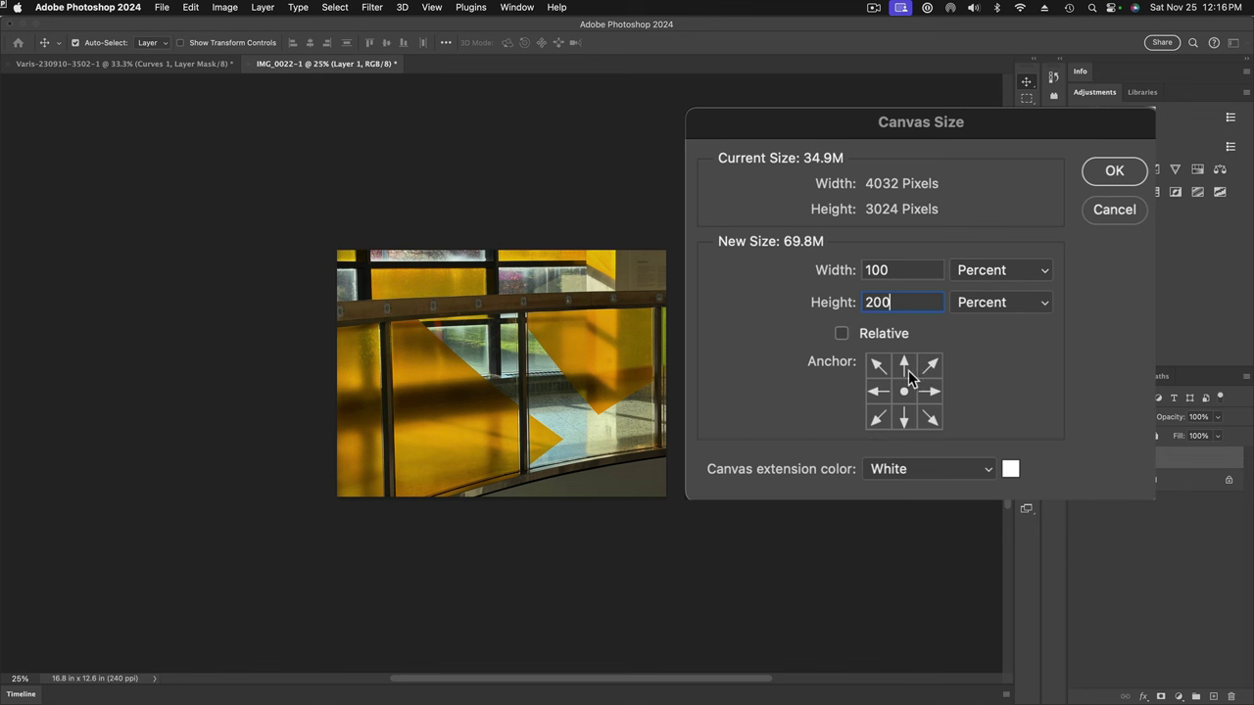
pyautogui.click(902, 365)
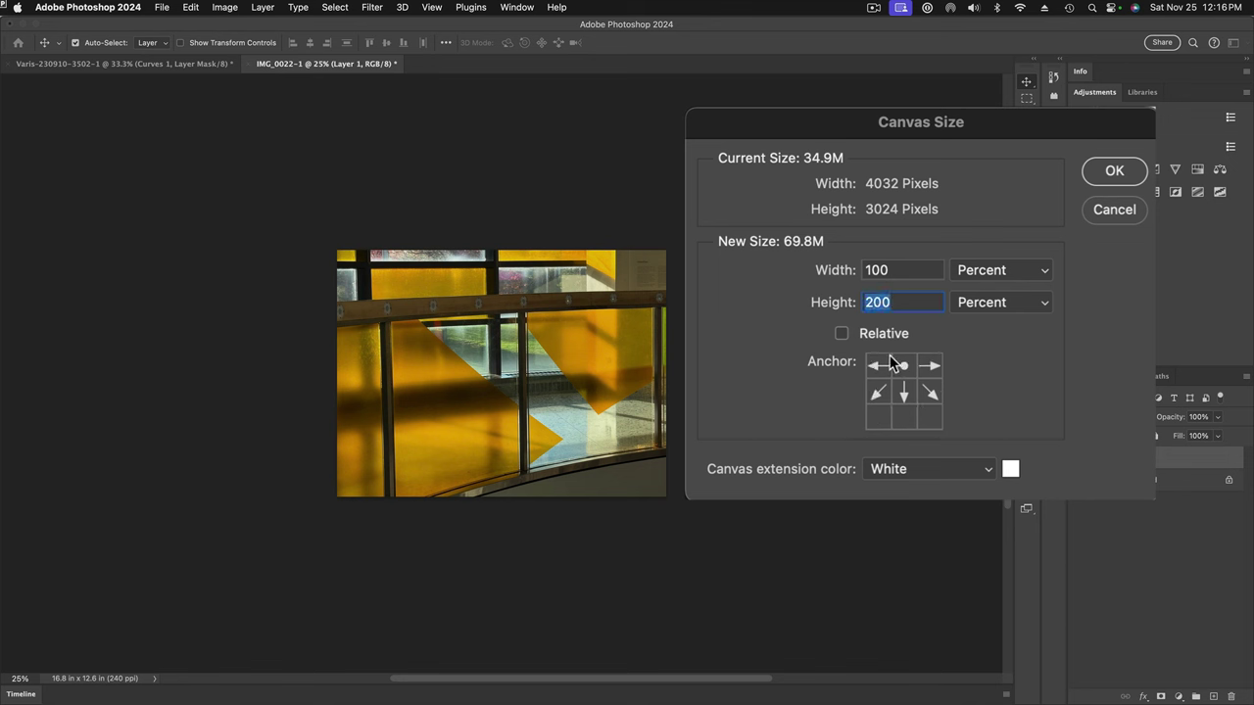
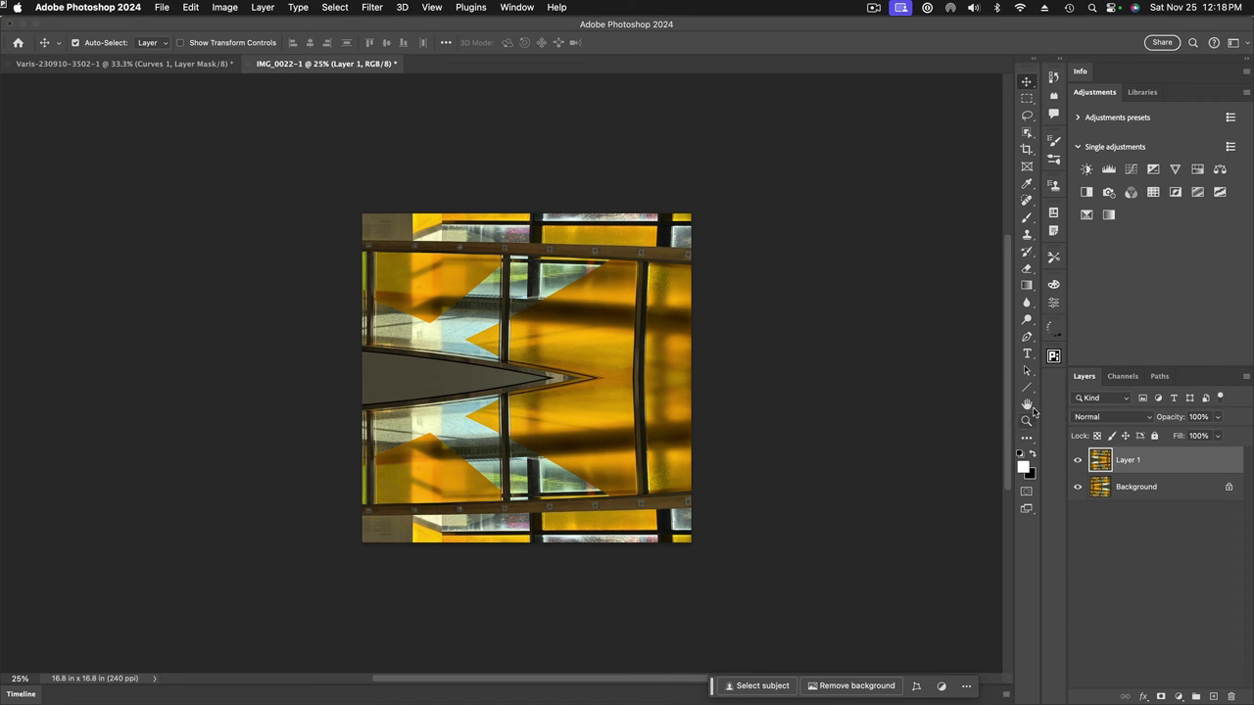
# - Fit the whole image in view and set Layer 1's blend mode to Darken
pyautogui.doubleClick(1027, 404)
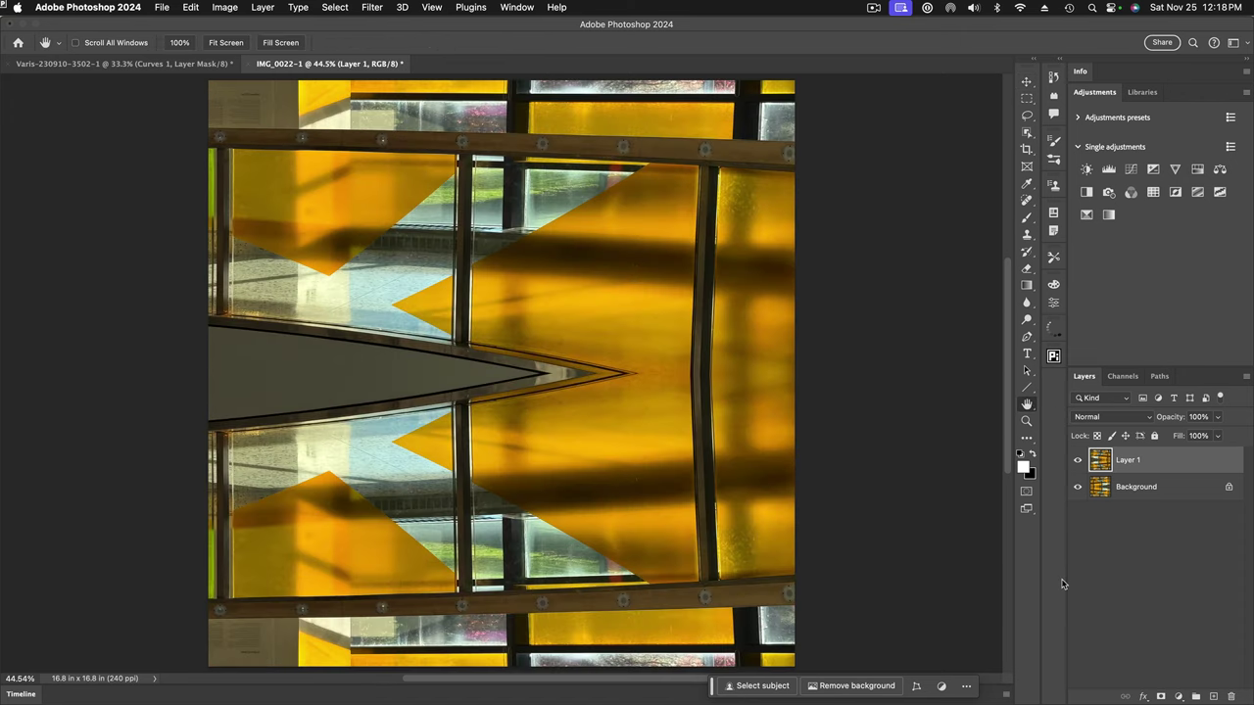
pyautogui.click(1151, 421)
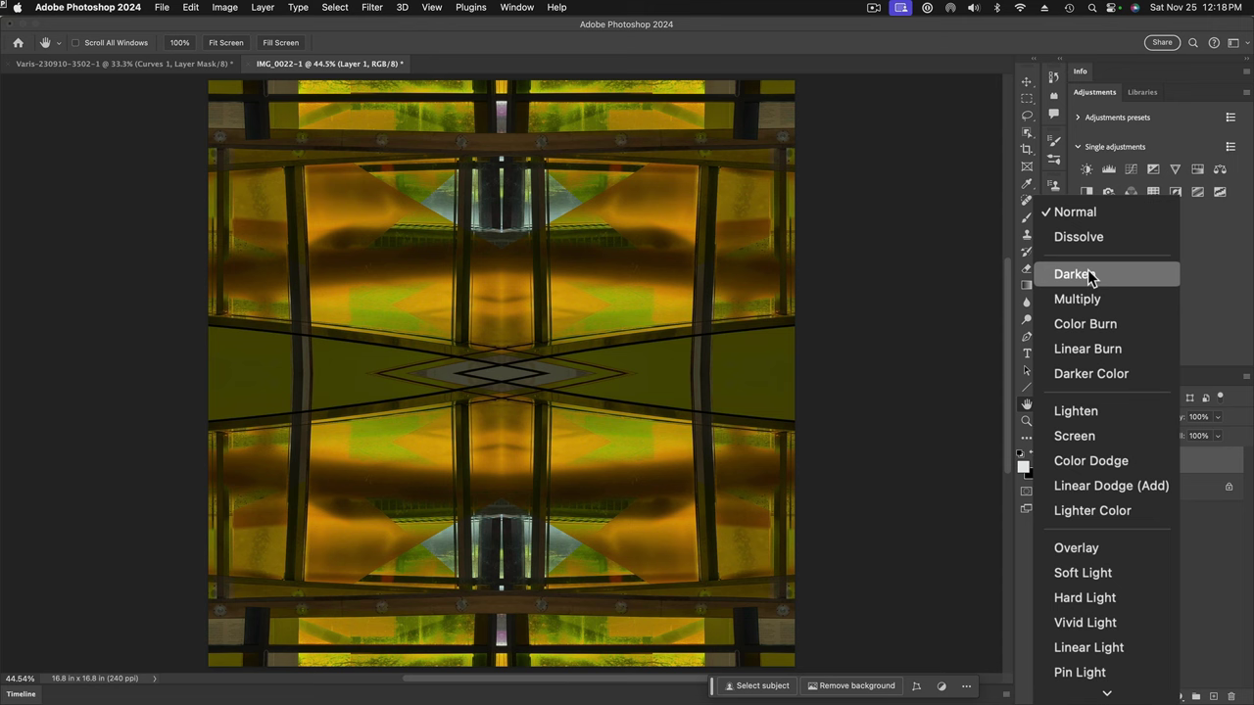
pyautogui.click(1090, 278)
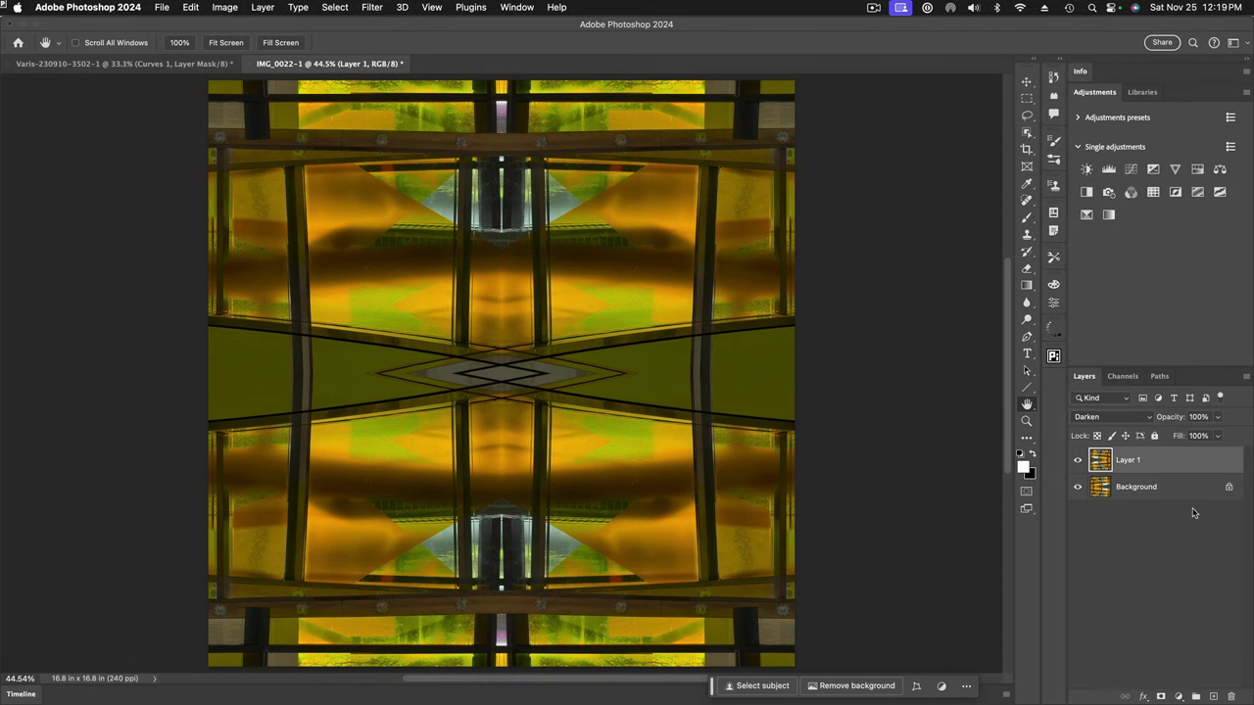
# - Stamp the visible yellow glass composite into a new layer and rotate that layer 90° clockwise
pyautogui.click(1245, 376)
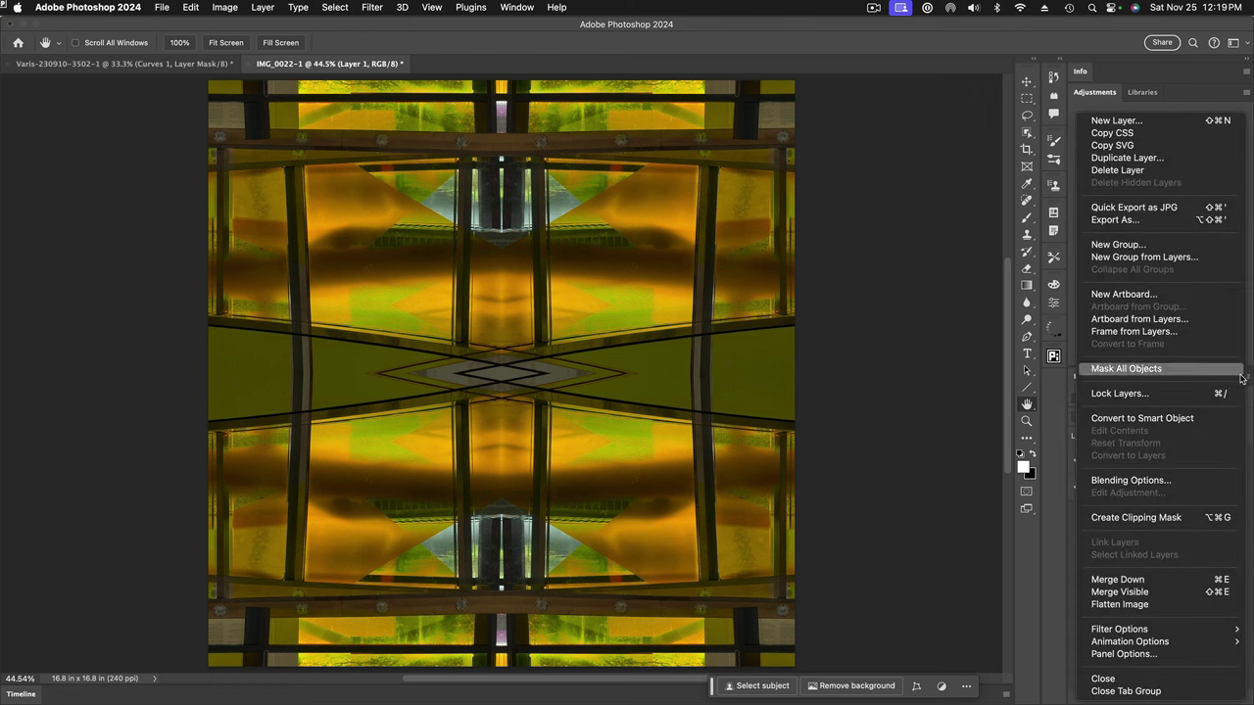
pyautogui.keyDown('alt'); pyautogui.click(1156, 594); pyautogui.keyUp('alt')
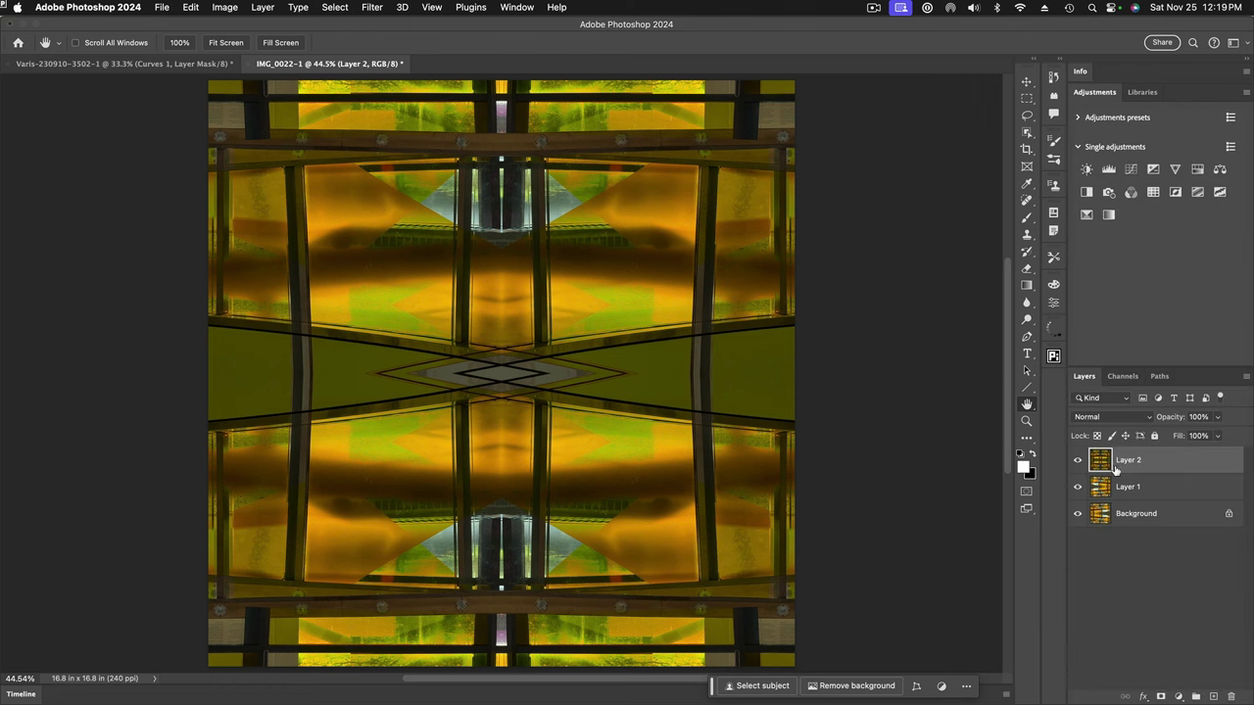
pyautogui.click(190, 8)
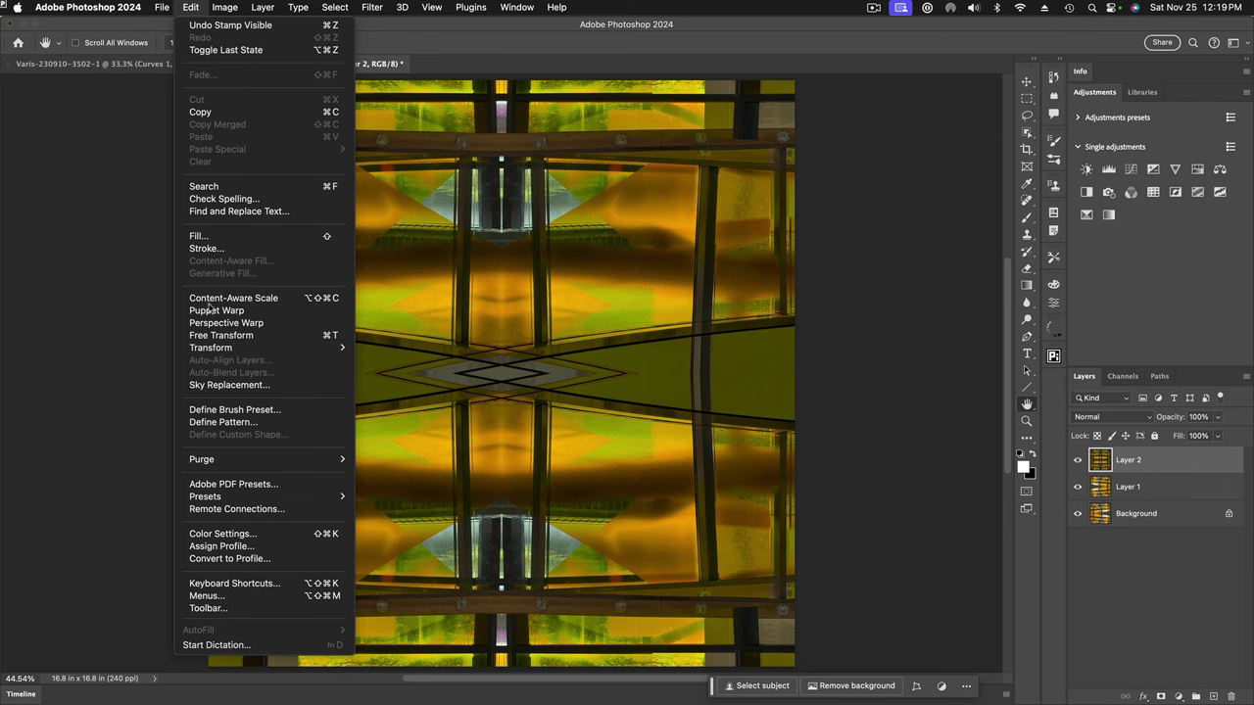
pyautogui.moveTo(240, 350)
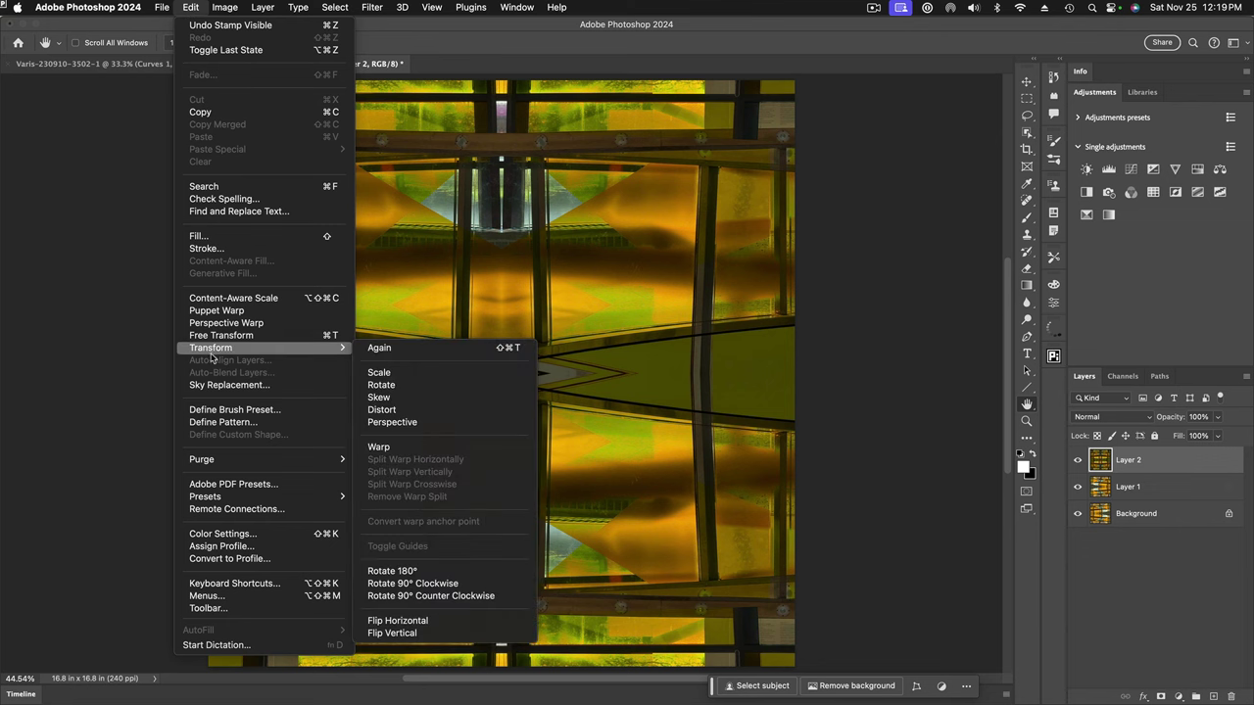
pyautogui.click(448, 584)
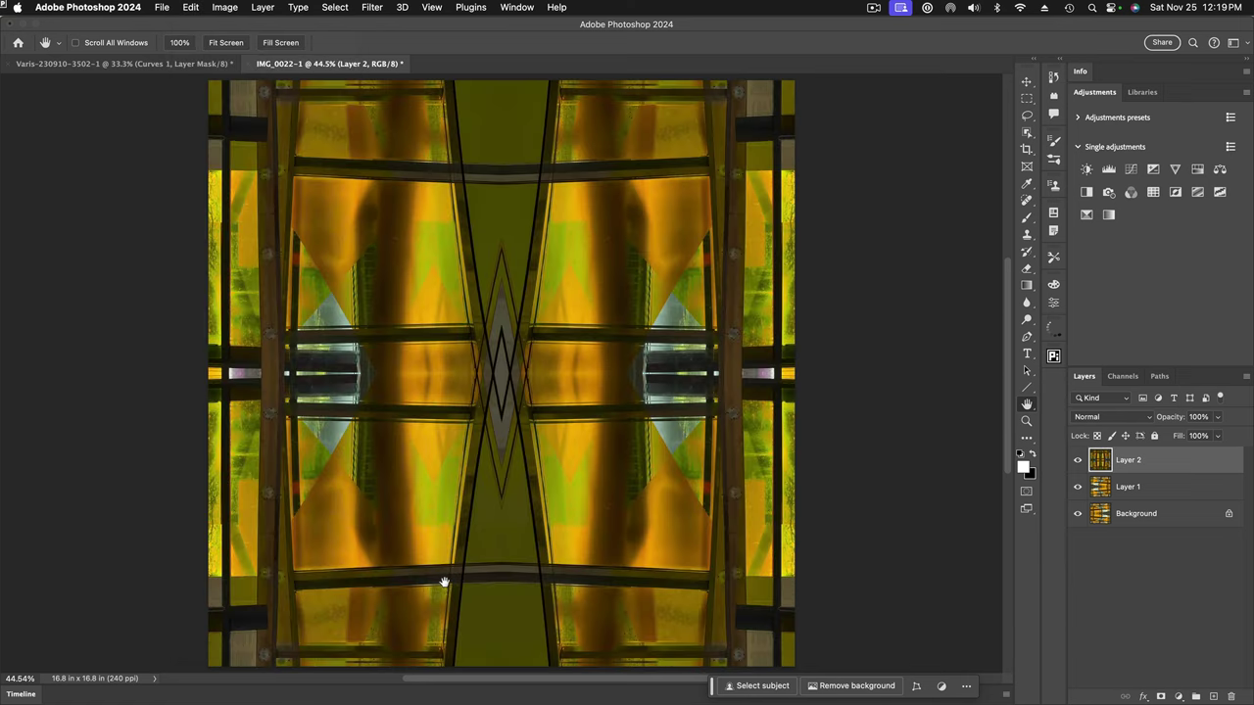
# - Set the rotated Layer 2's blend mode to Lighten and switch back to Lightroom Classic
pyautogui.click(1151, 418)
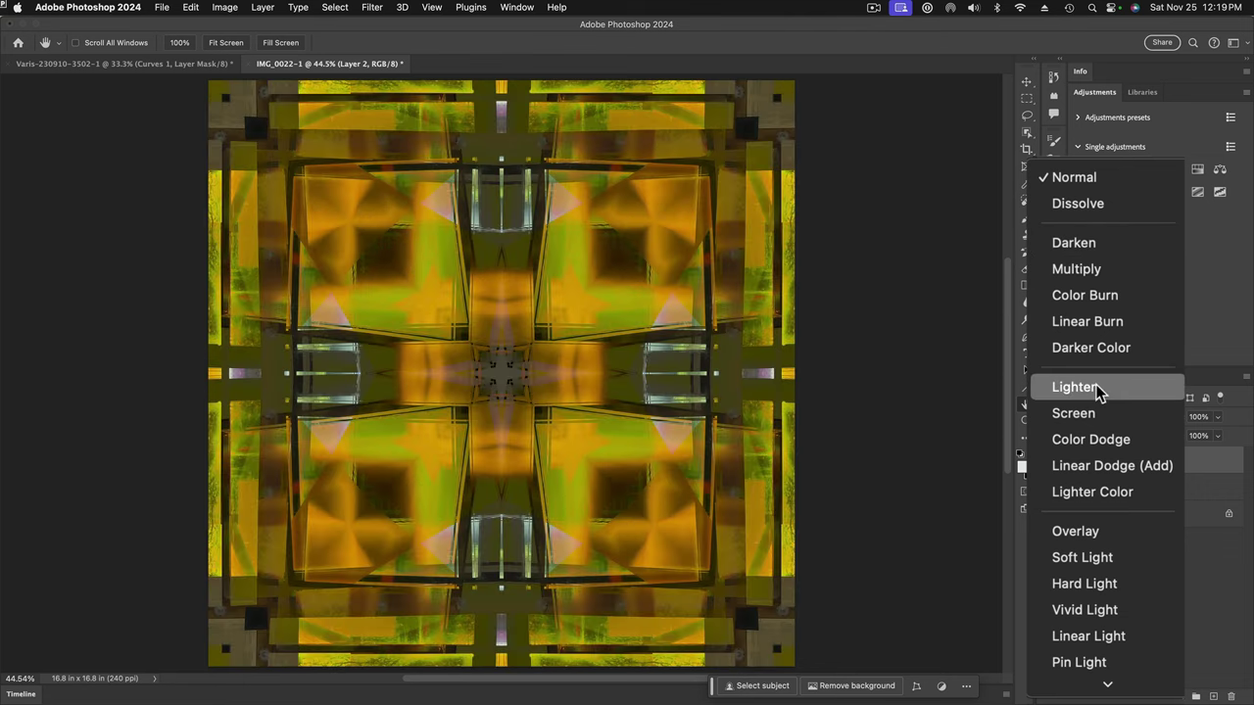
pyautogui.click(1094, 387)
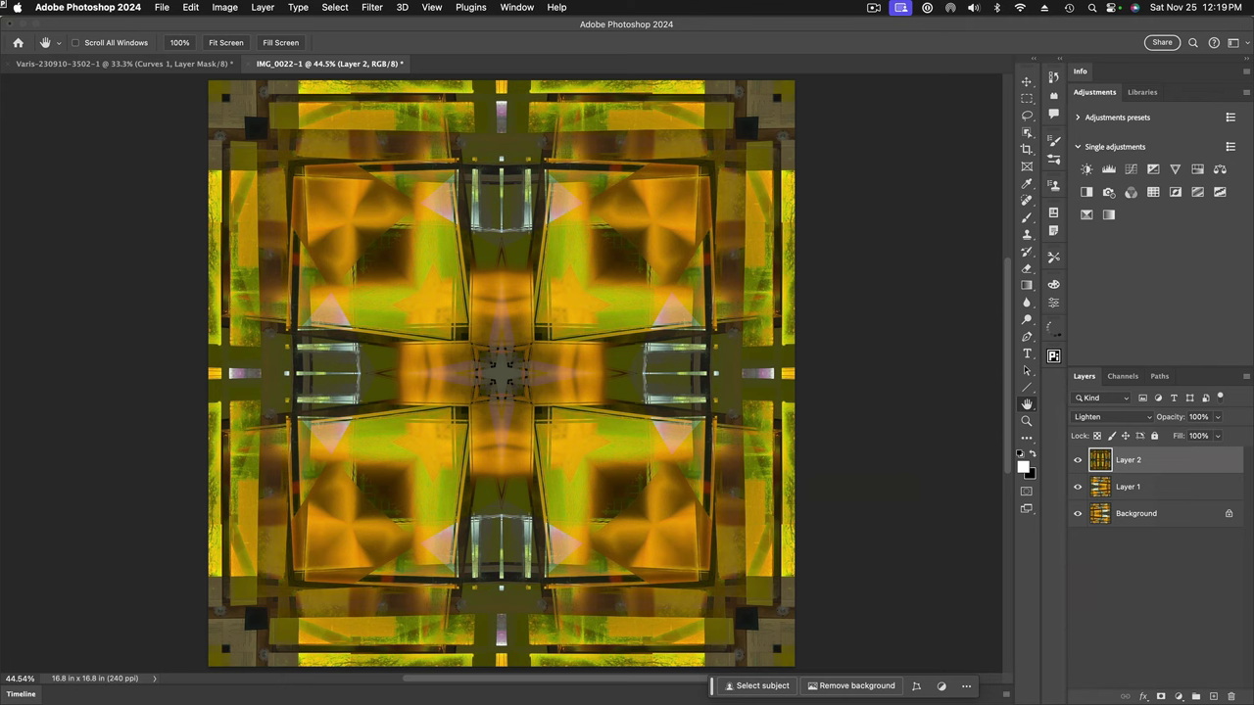
pyautogui.press('super+Tab')
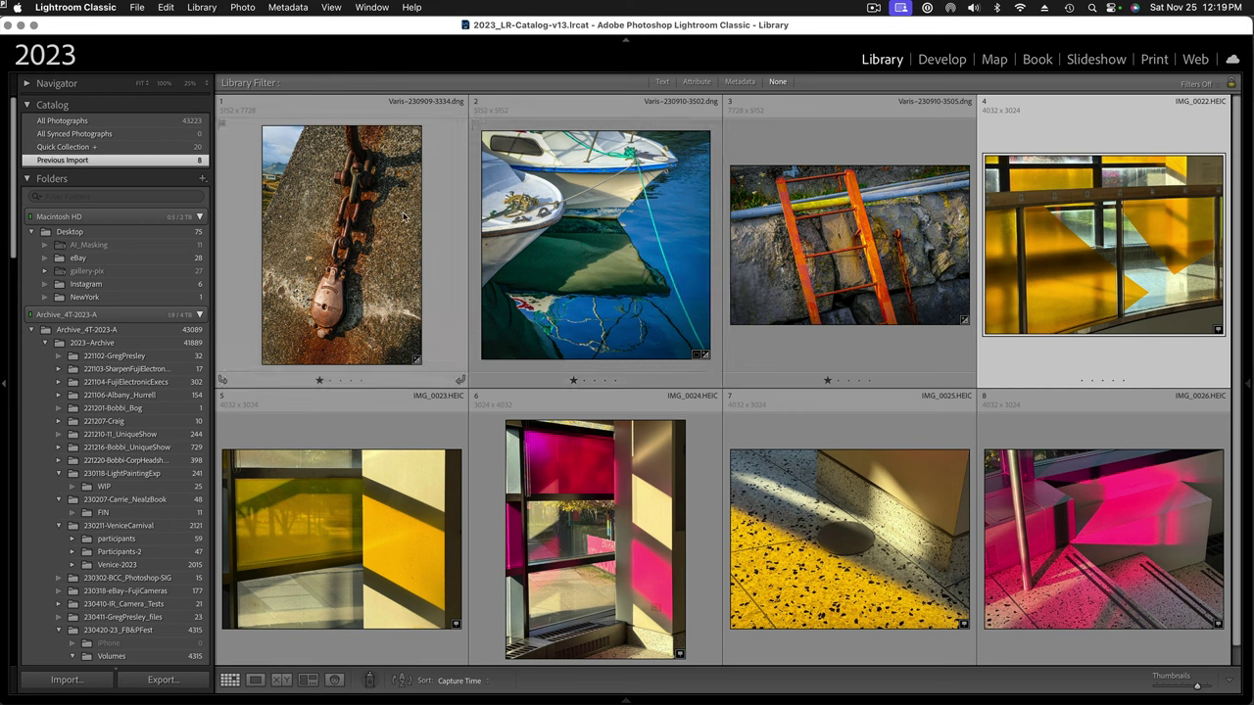
# - Open the rusty chain photo from the Lightroom library as a Smart Object in Photoshop
pyautogui.click(353, 215)
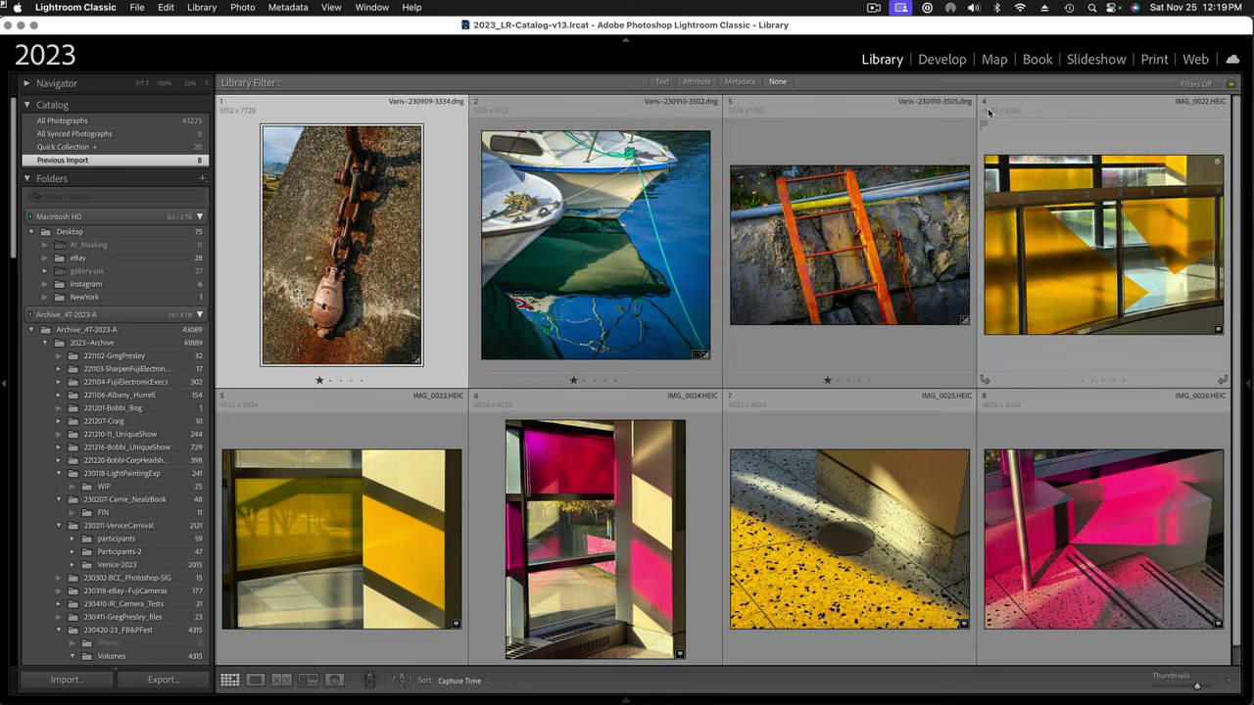
pyautogui.click(243, 7)
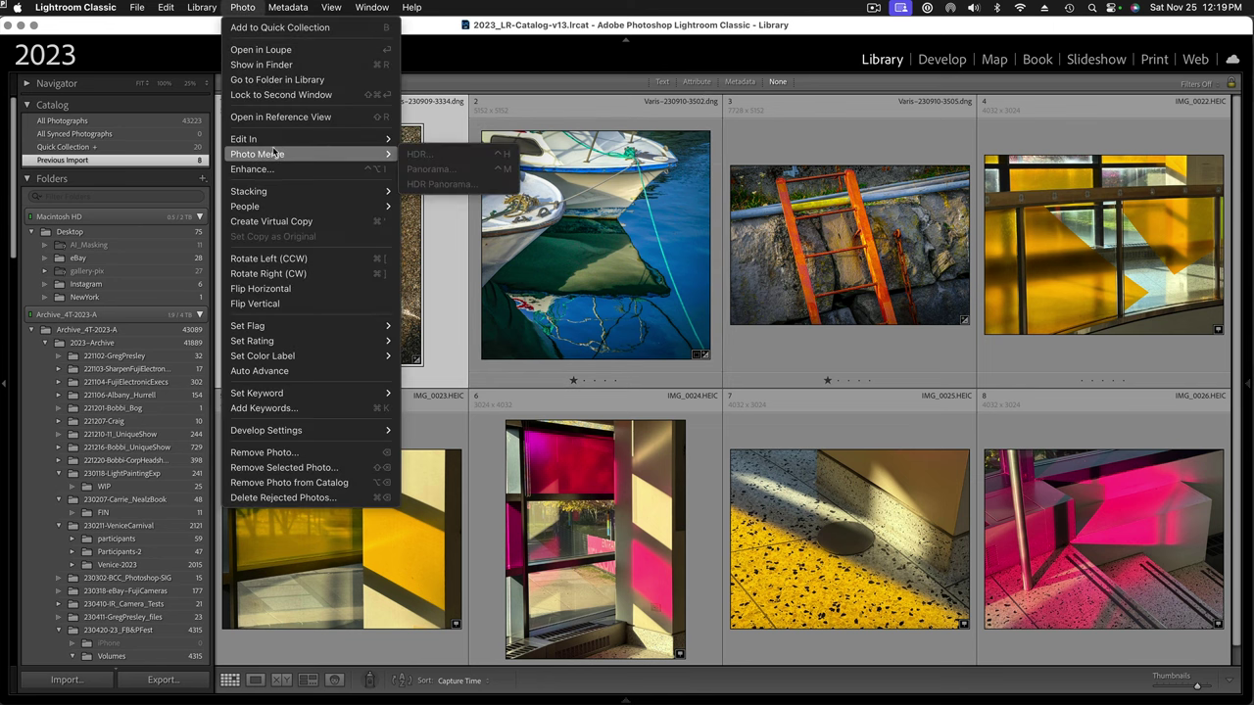
pyautogui.moveTo(274, 139)
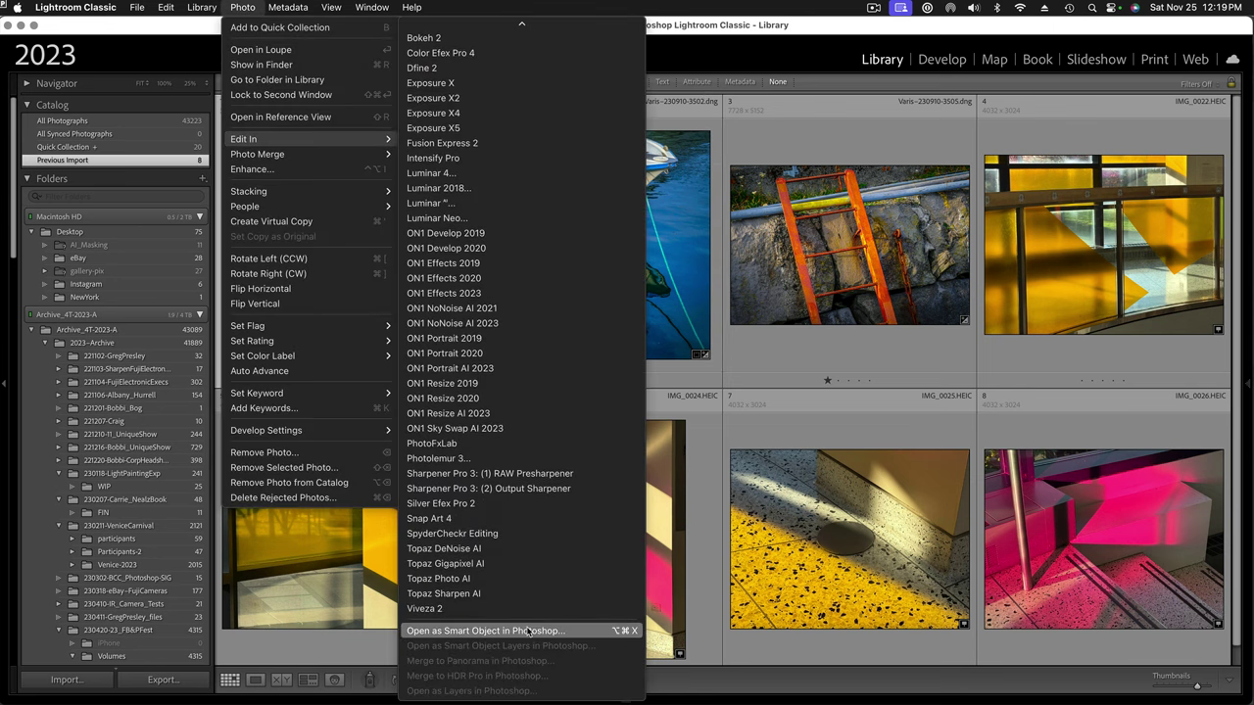
pyautogui.click(527, 630)
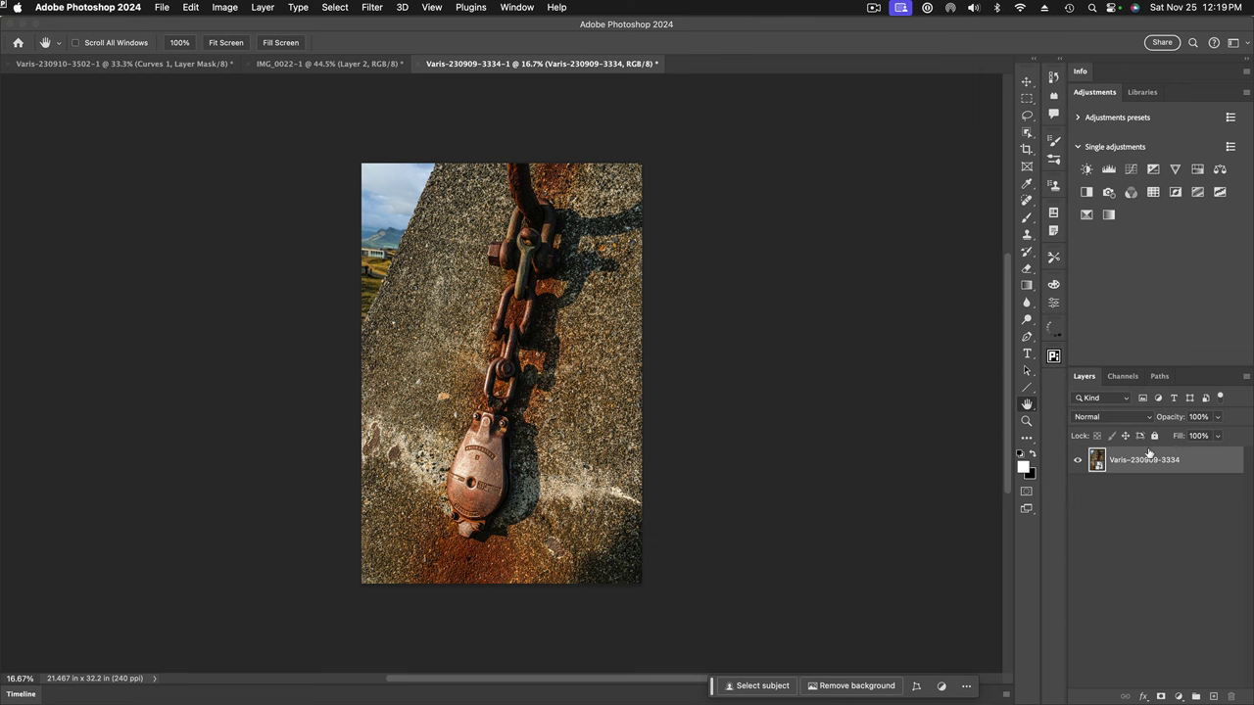
# - Flatten the chain image and duplicate its Background into a new layer
pyautogui.click(1246, 376)
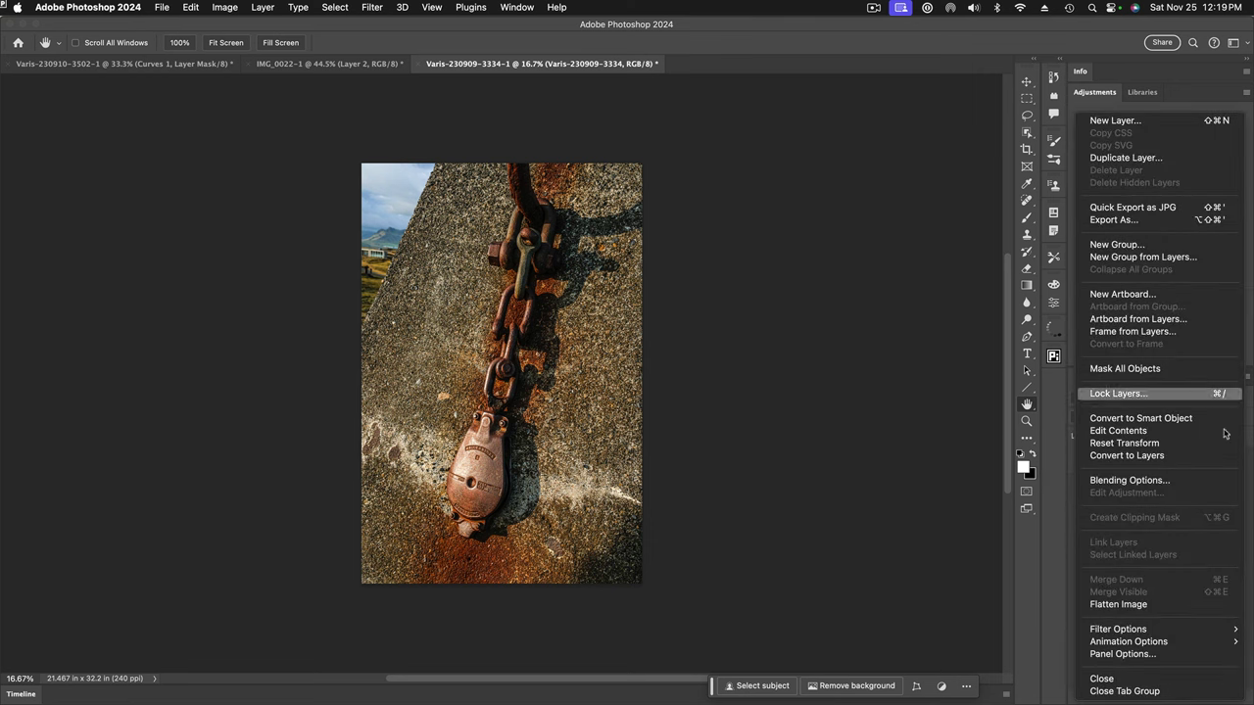
pyautogui.click(1168, 604)
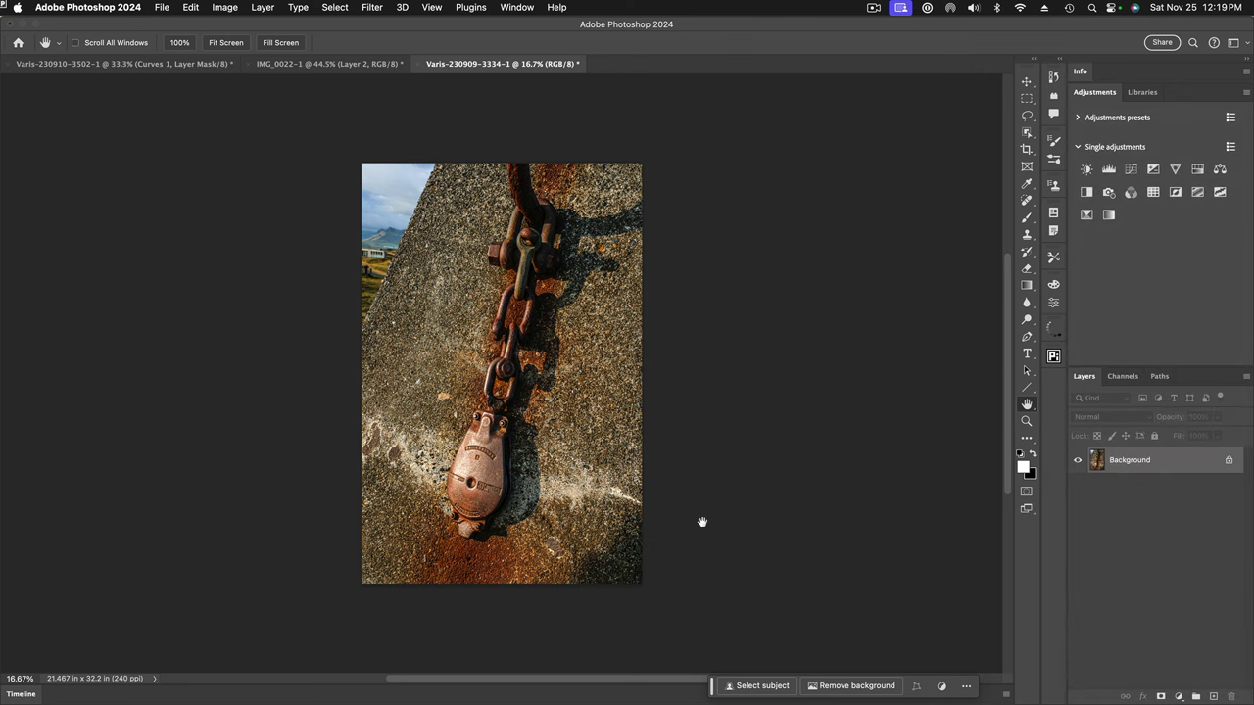
pyautogui.press('super+j')
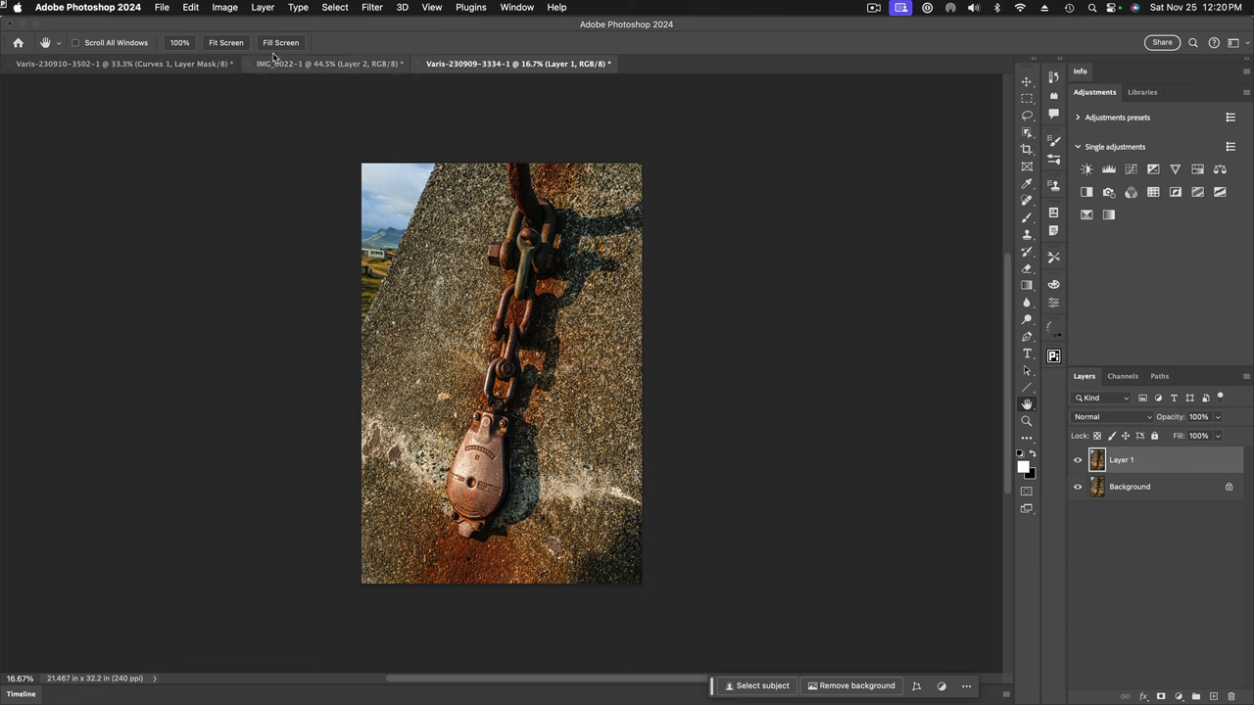
# - Set the canvas width to 7728 pixels, anchoring the image at the middle right so the canvas extends to the left
pyautogui.click(225, 8)
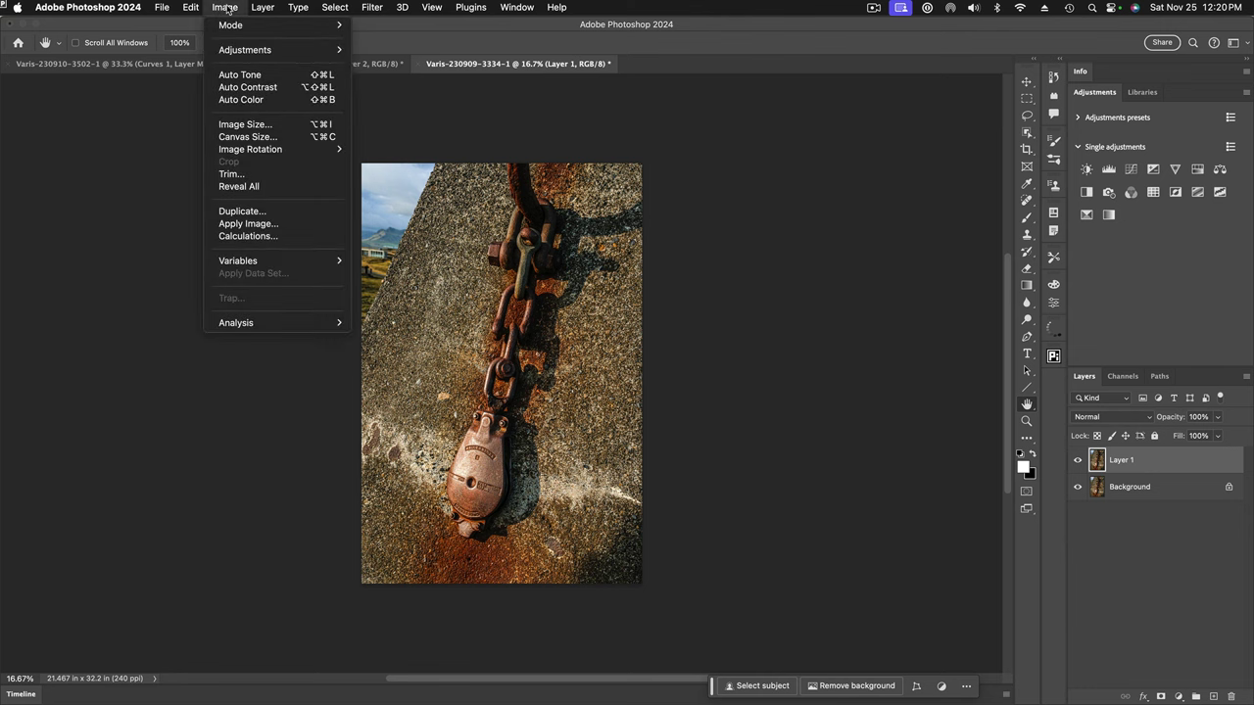
pyautogui.click(235, 137)
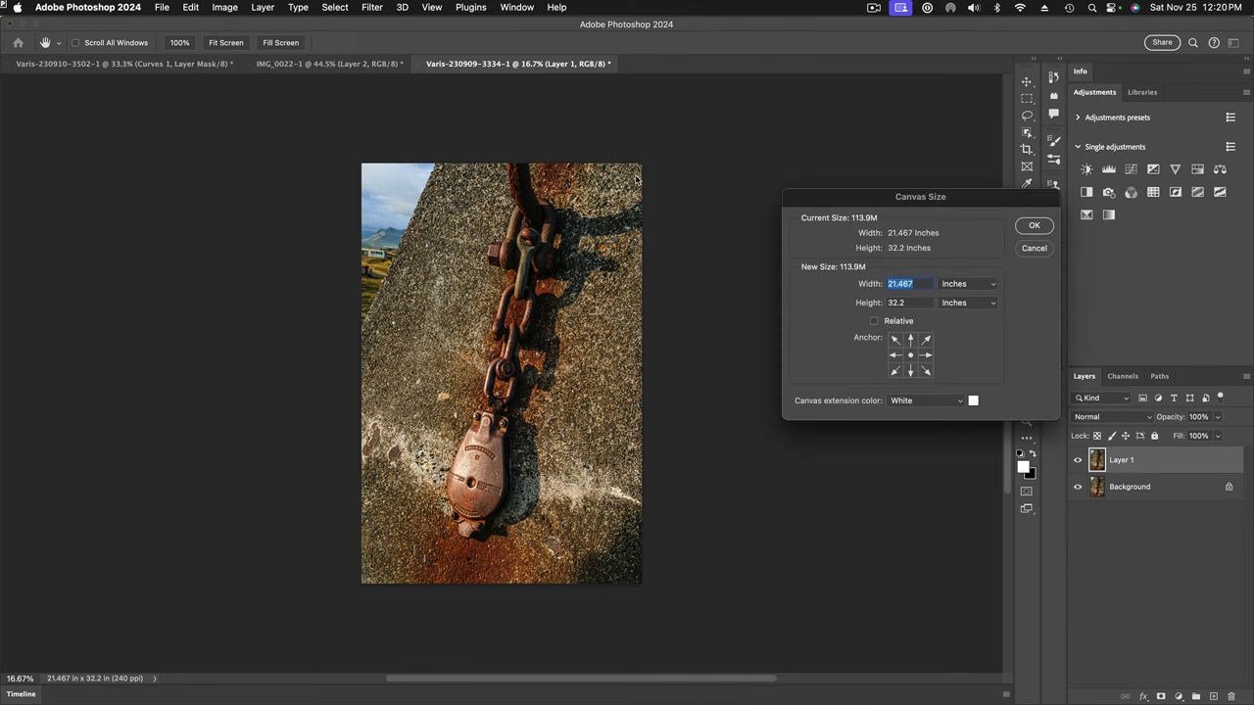
pyautogui.click(989, 285)
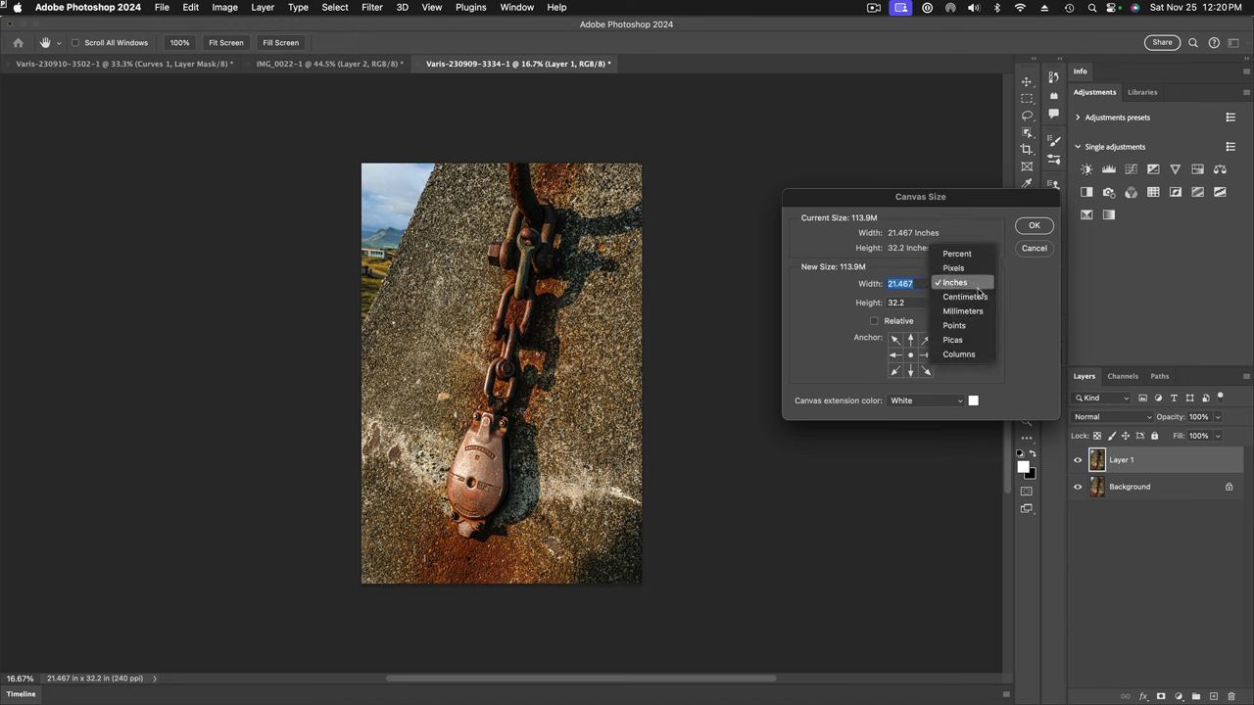
pyautogui.click(965, 268)
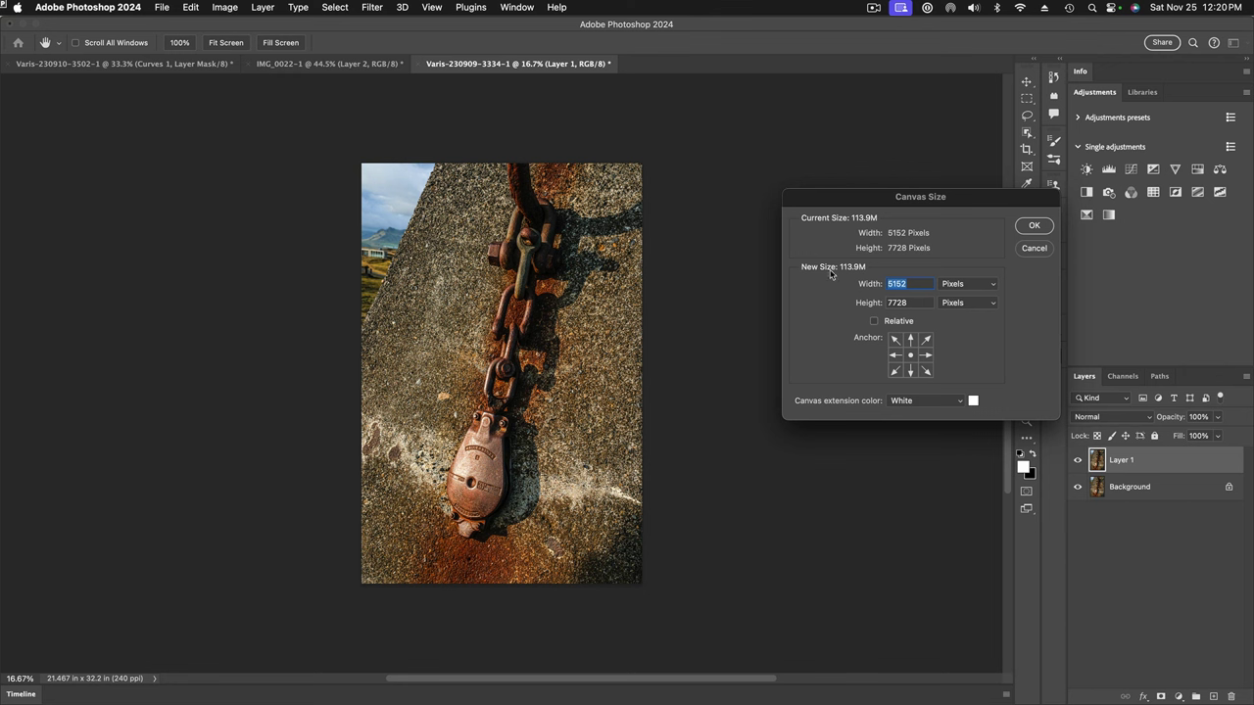
pyautogui.write('77')
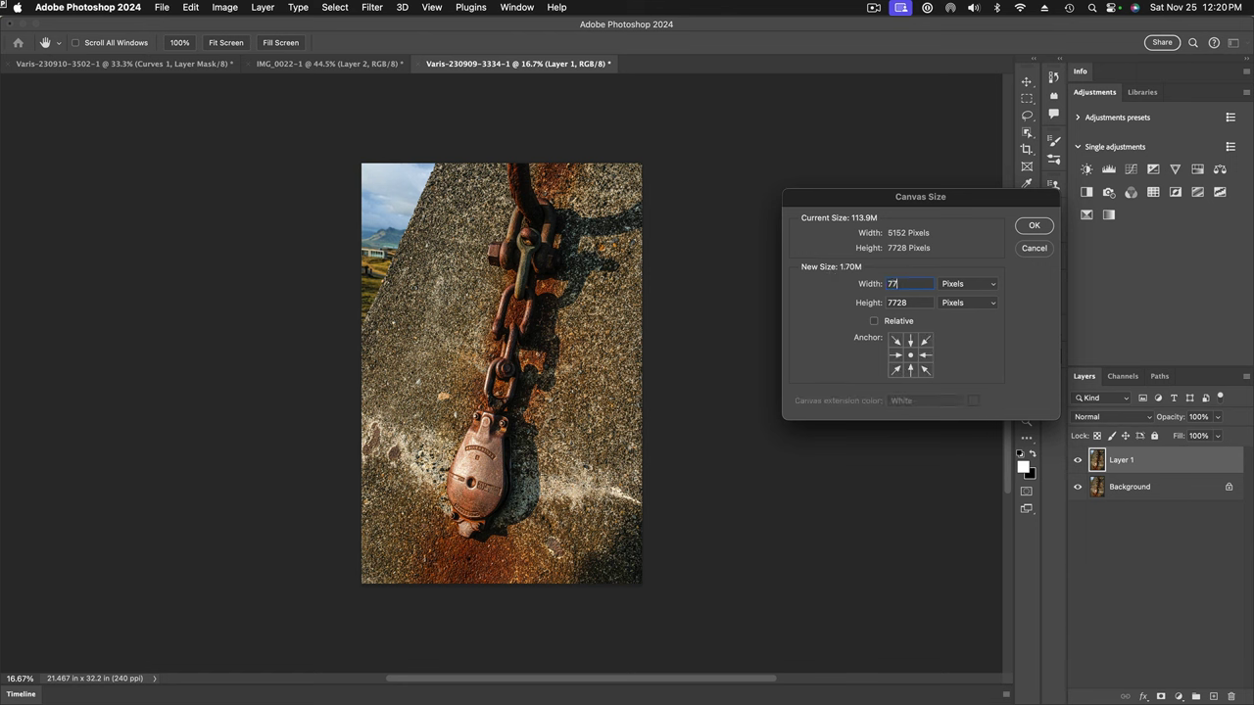
pyautogui.write('28')
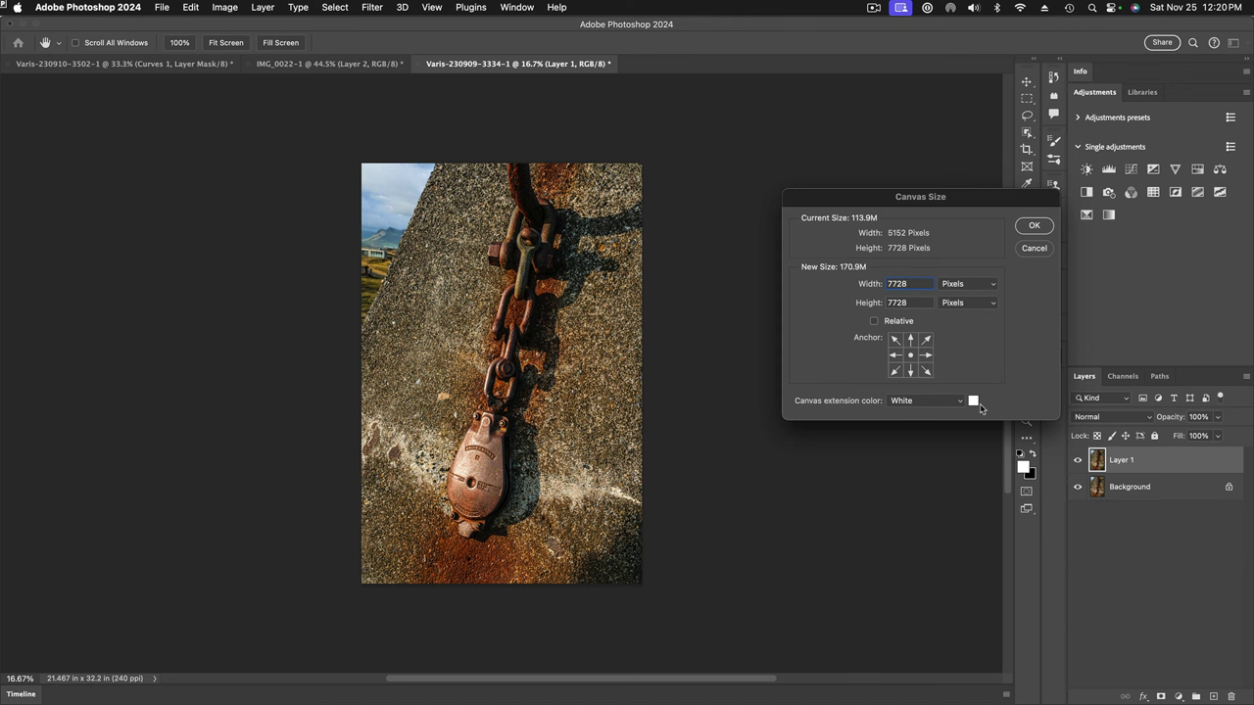
pyautogui.click(926, 356)
pyautogui.click(1033, 226)
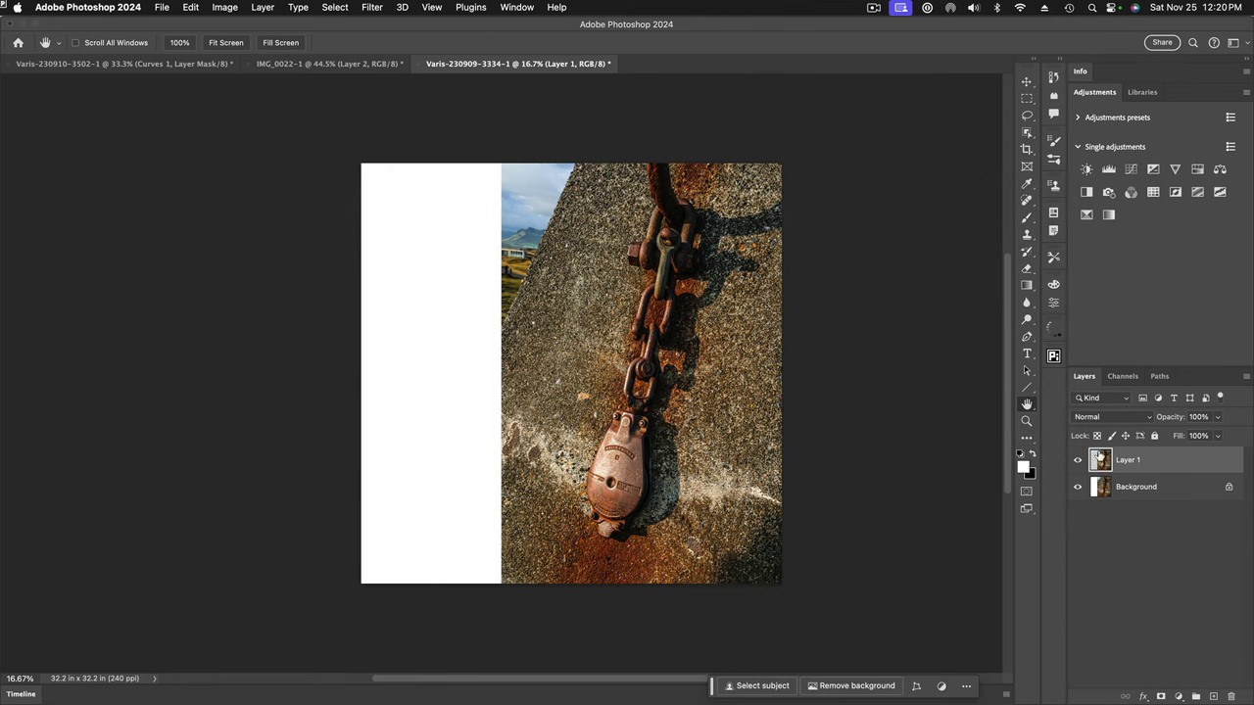
# - Flip Layer 1 of the chain image horizontally
pyautogui.click(192, 8)
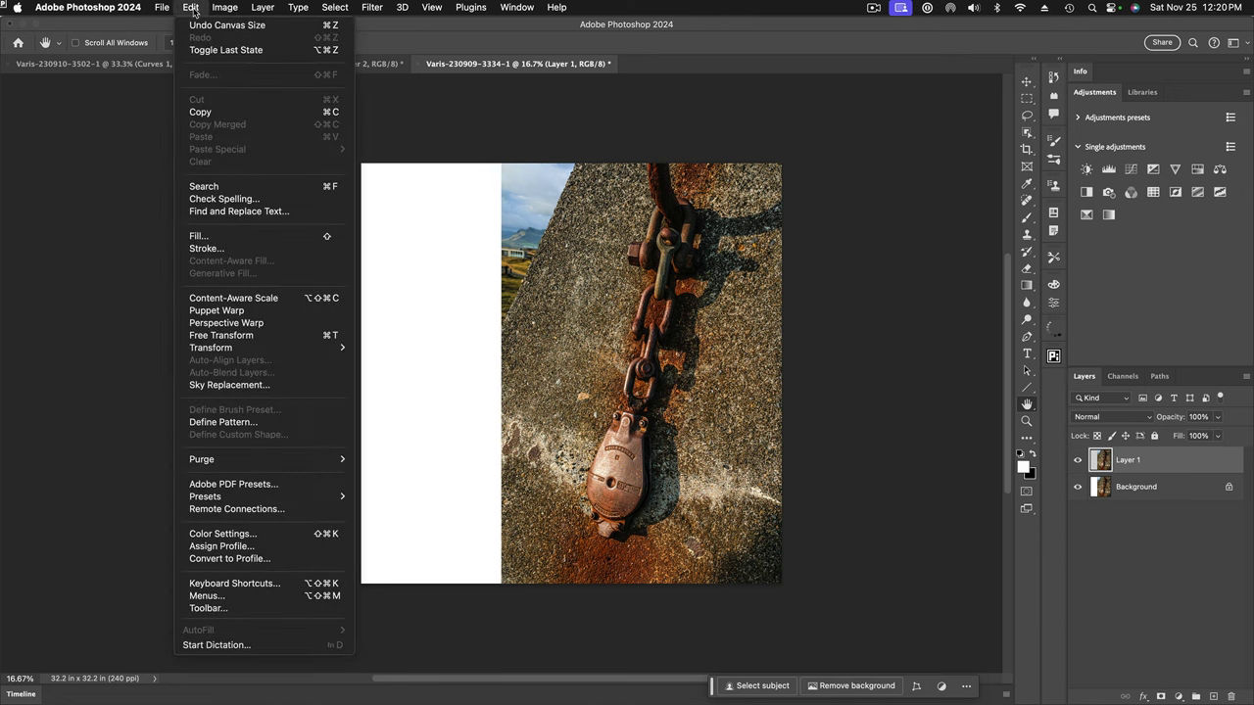
pyautogui.moveTo(323, 348)
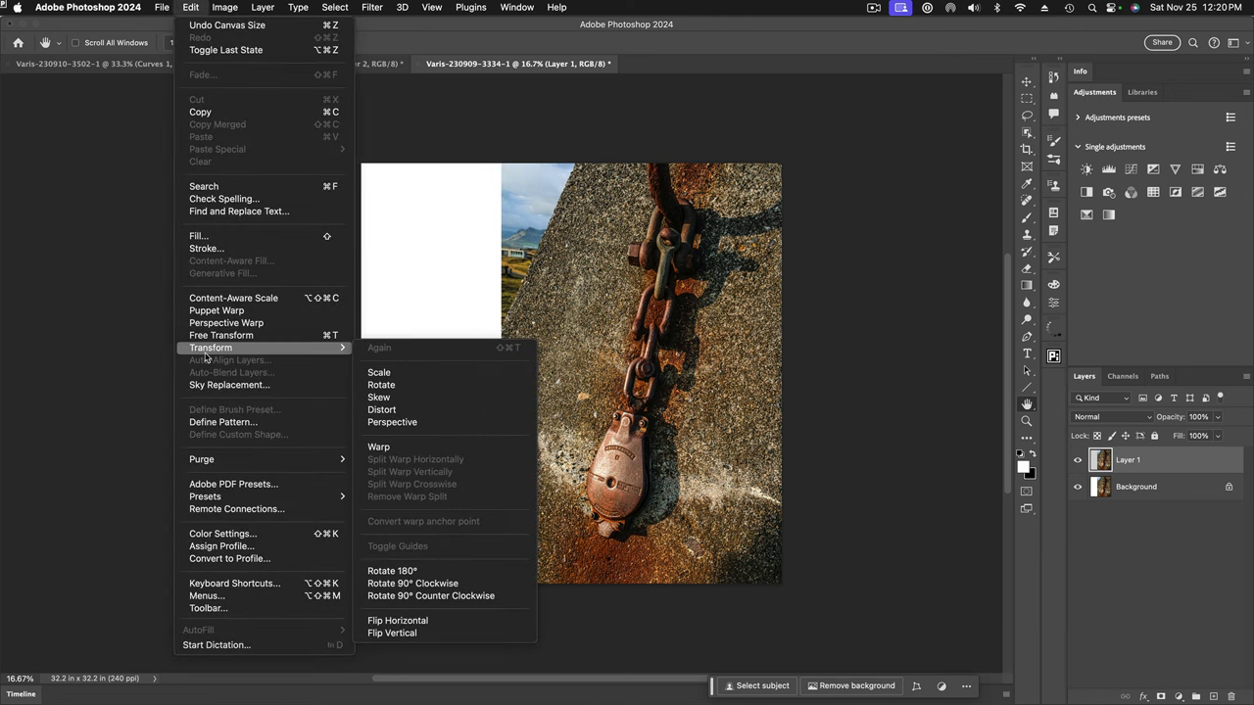
pyautogui.click(442, 623)
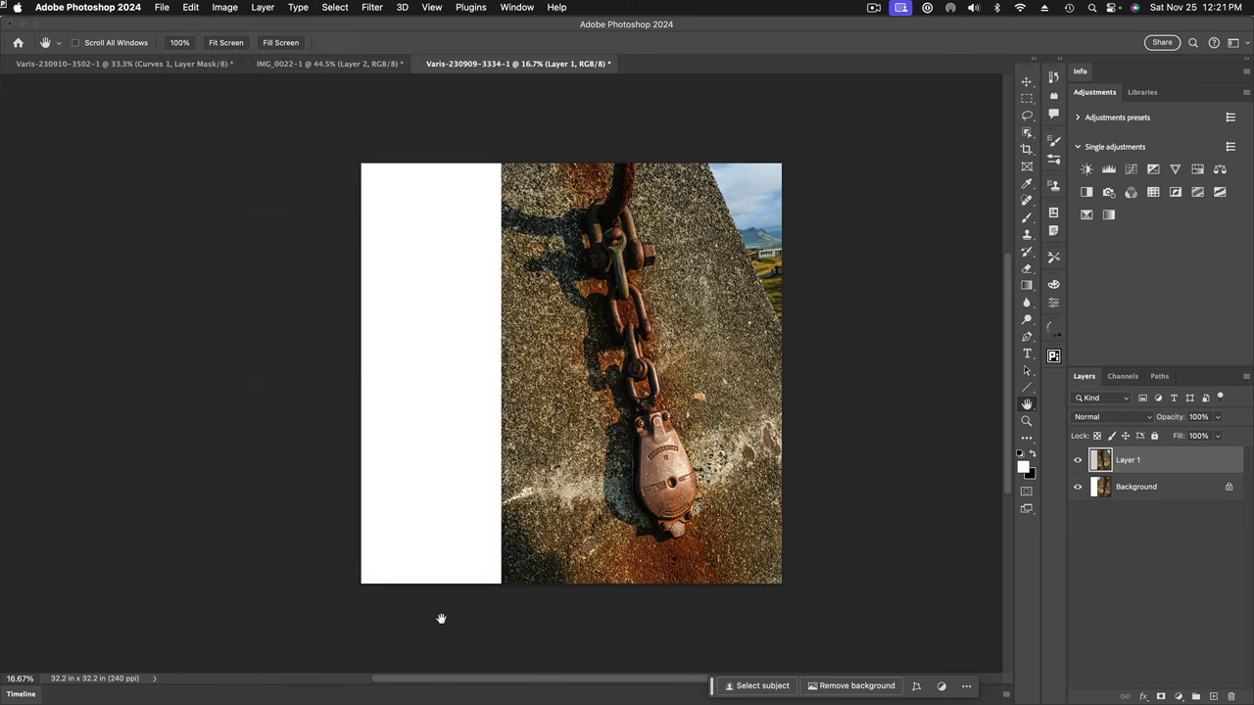
# - Move the flipped Layer 1 to the canvas's left edge and set its blend mode to Darken
pyautogui.click(1027, 83)
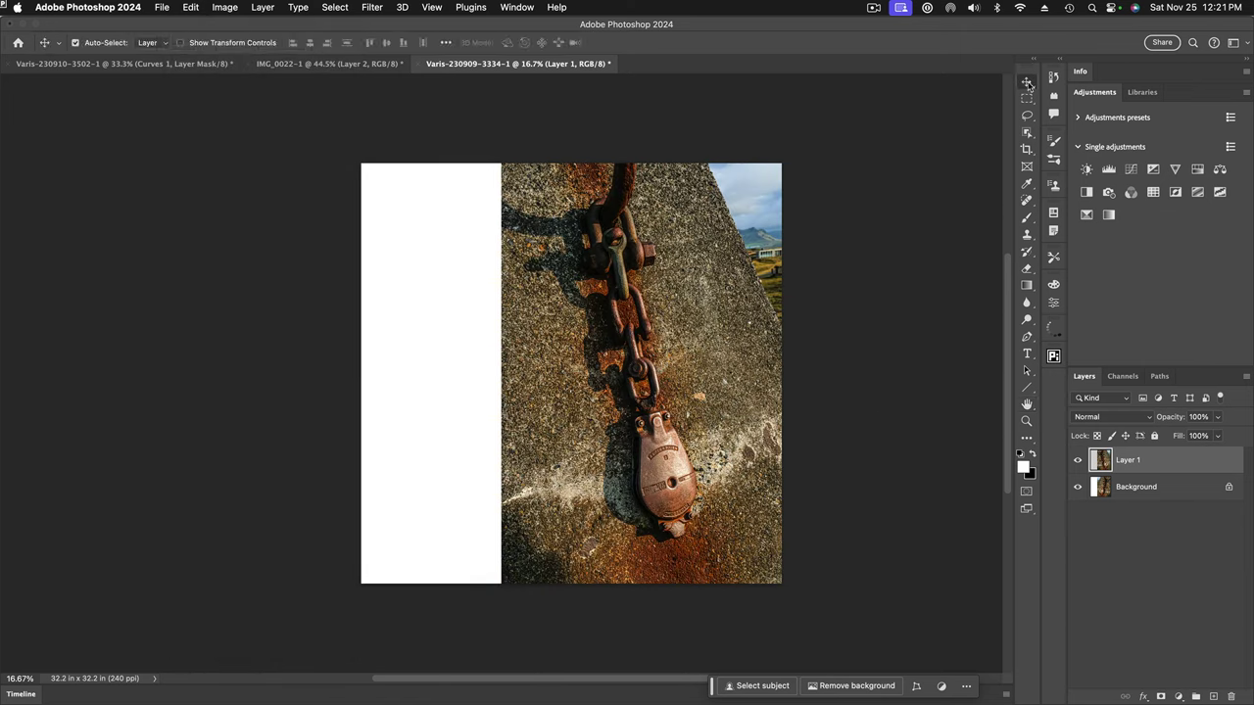
pyautogui.click(700, 387)
pyautogui.moveTo(699, 387); pyautogui.dragTo(560, 388)
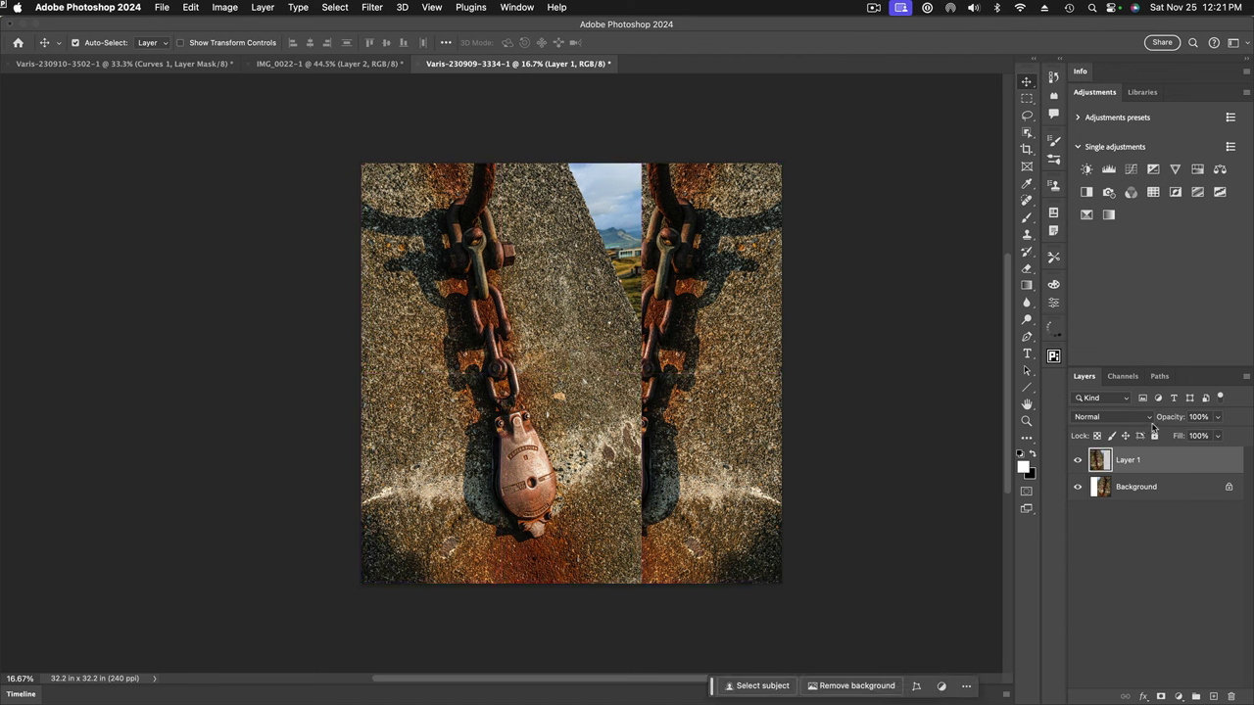
pyautogui.click(1148, 422)
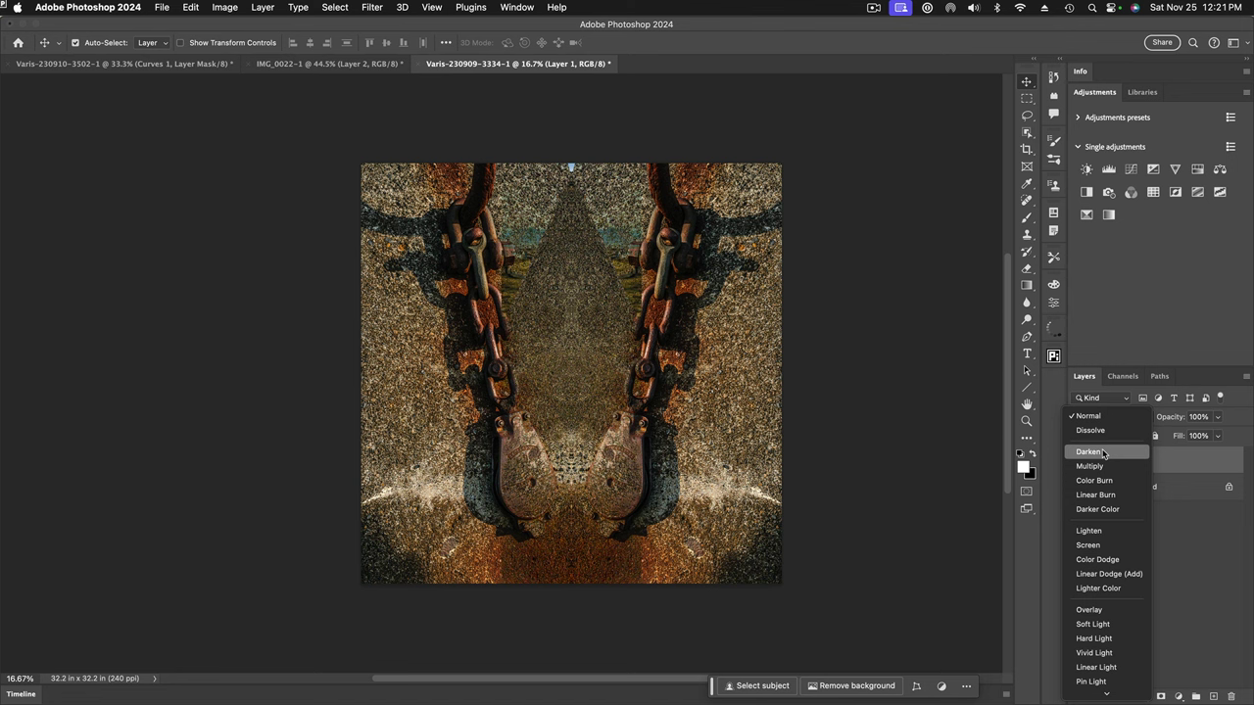
pyautogui.click(1104, 452)
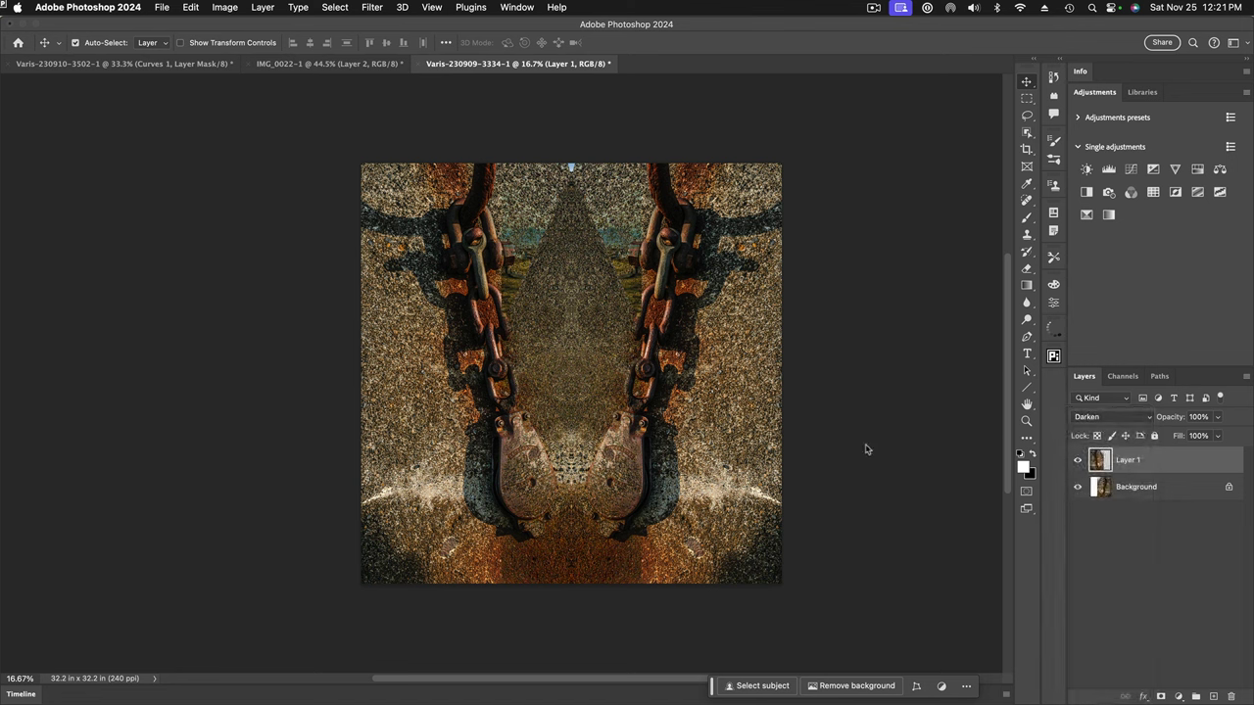
# - Stamp the visible mirrored chain composite into a new layer and flip that layer vertically
pyautogui.click(1246, 377)
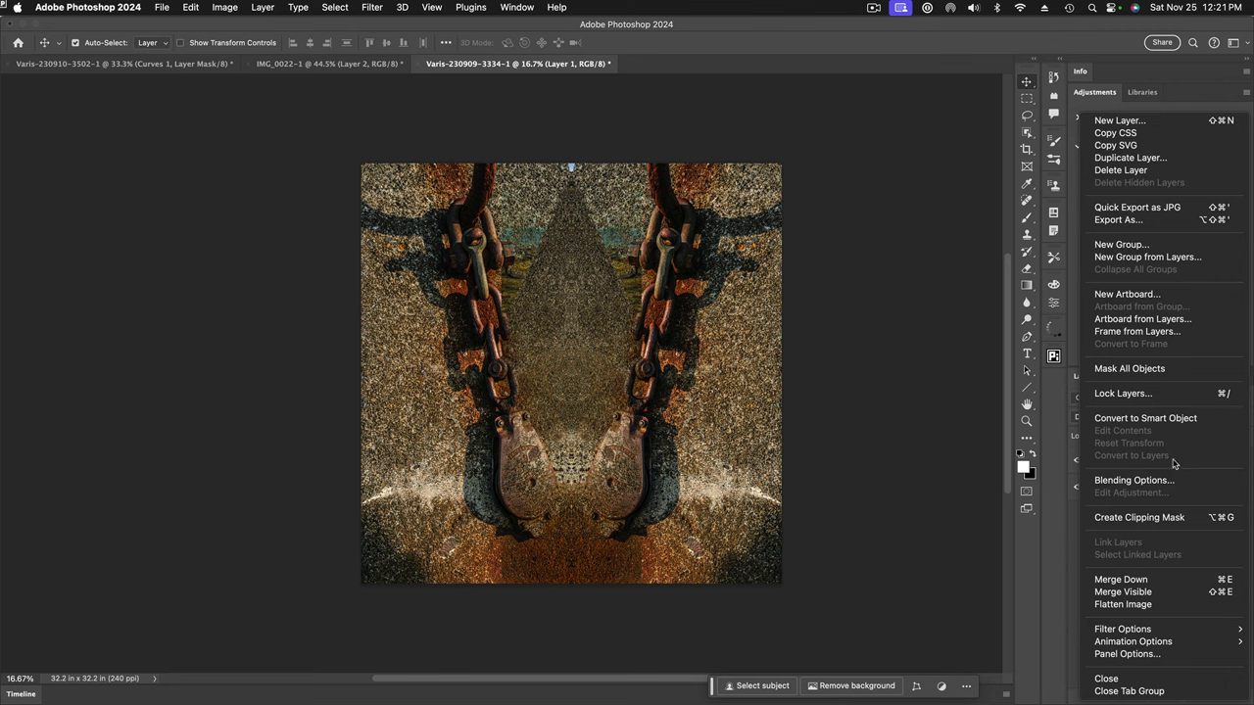
pyautogui.keyDown('alt'); pyautogui.click(1128, 597); pyautogui.keyUp('alt')
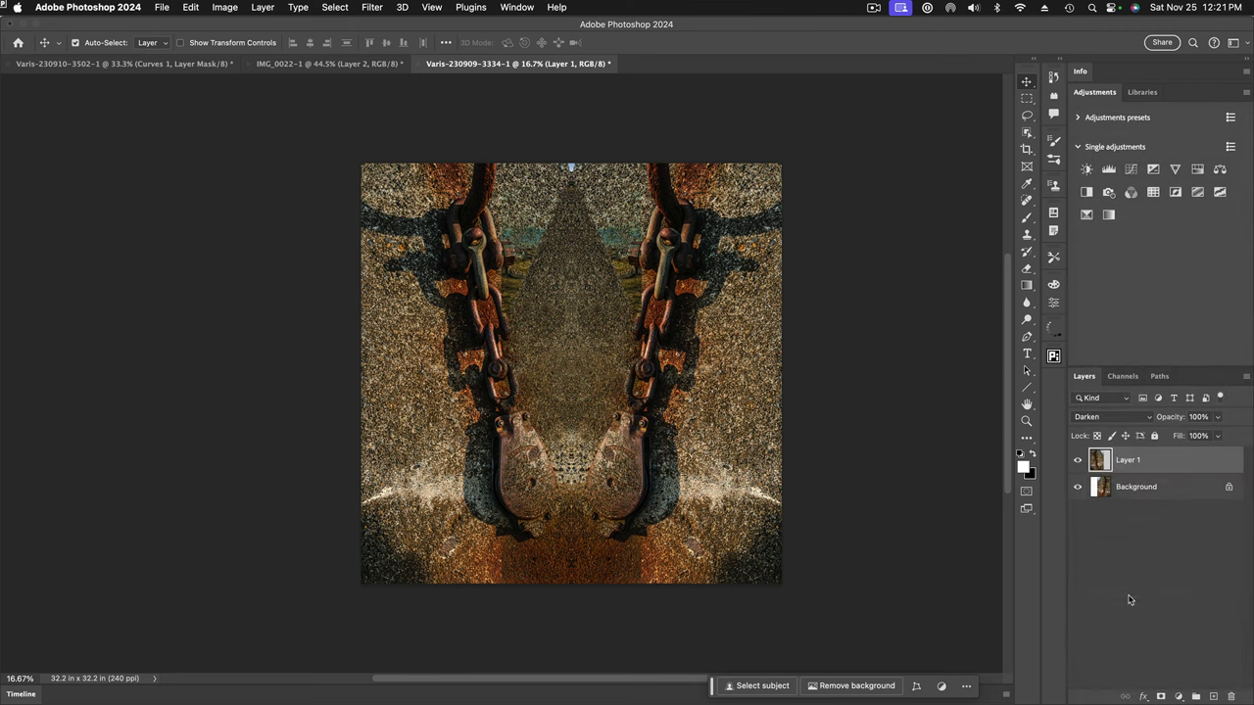
pyautogui.click(191, 6)
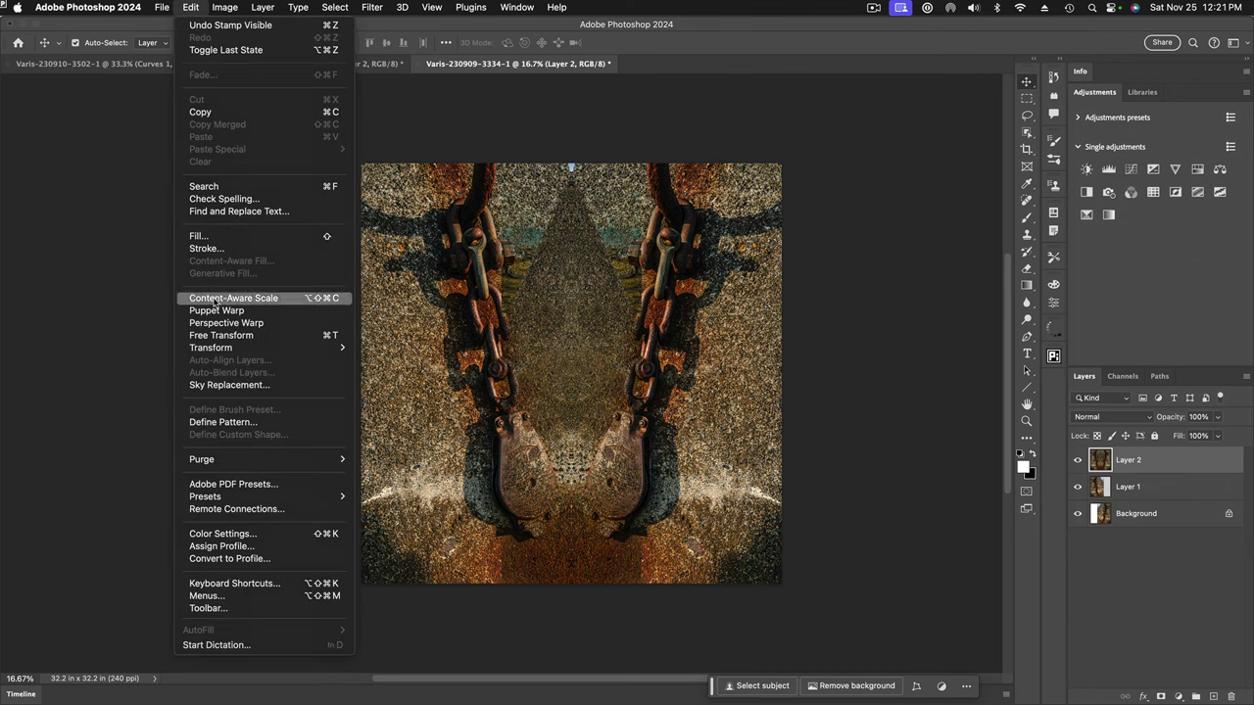
pyautogui.moveTo(231, 348)
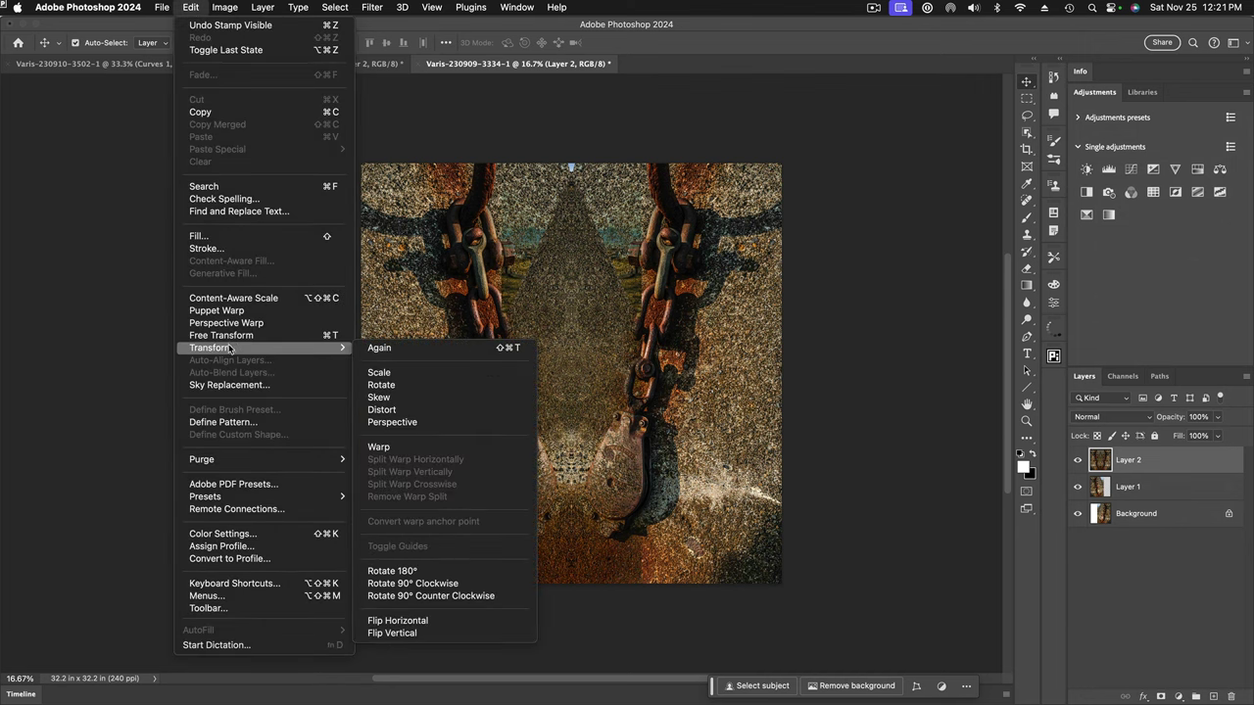
pyautogui.click(412, 635)
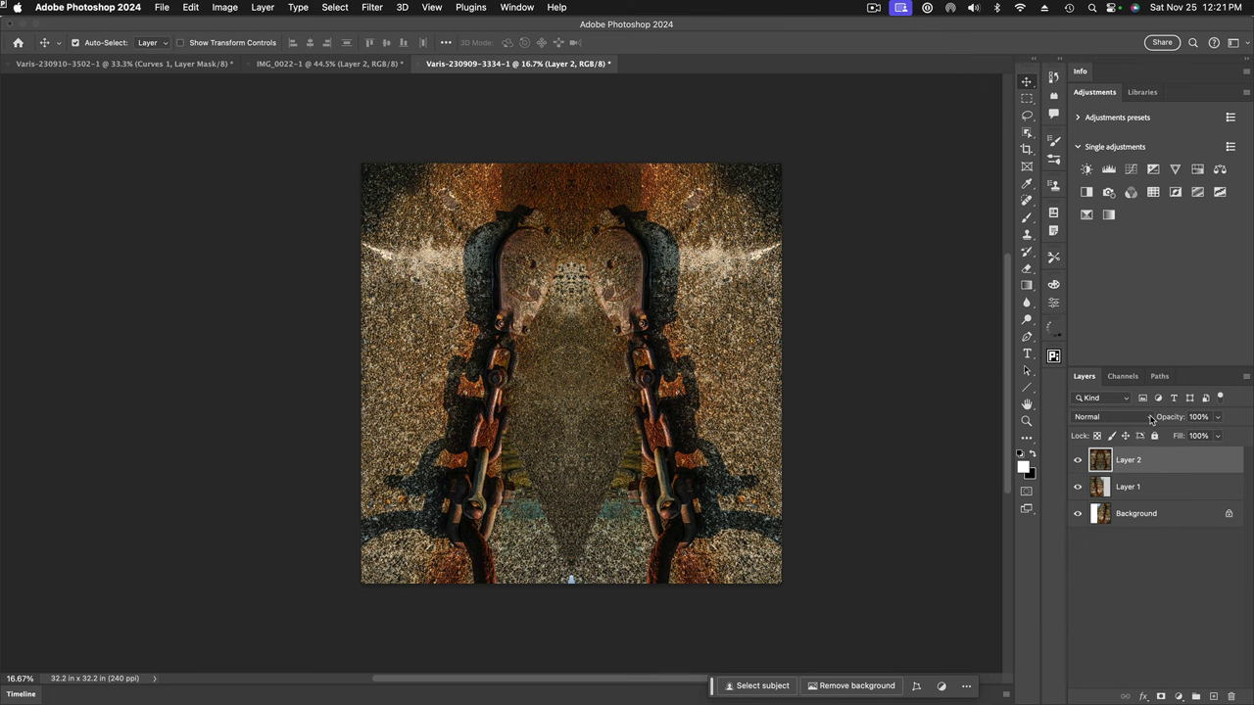
# - Set Layer 2's blend mode to Difference and toggle its visibility off and on to compare
pyautogui.click(1151, 418)
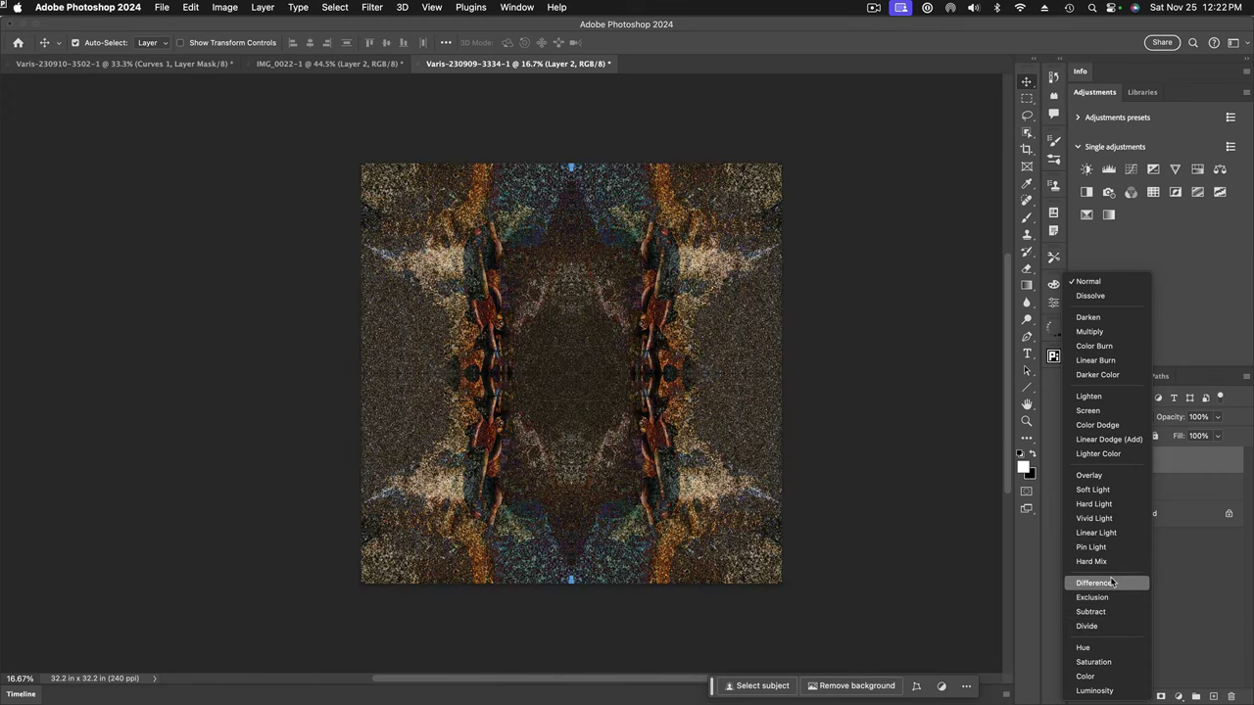
pyautogui.click(1112, 583)
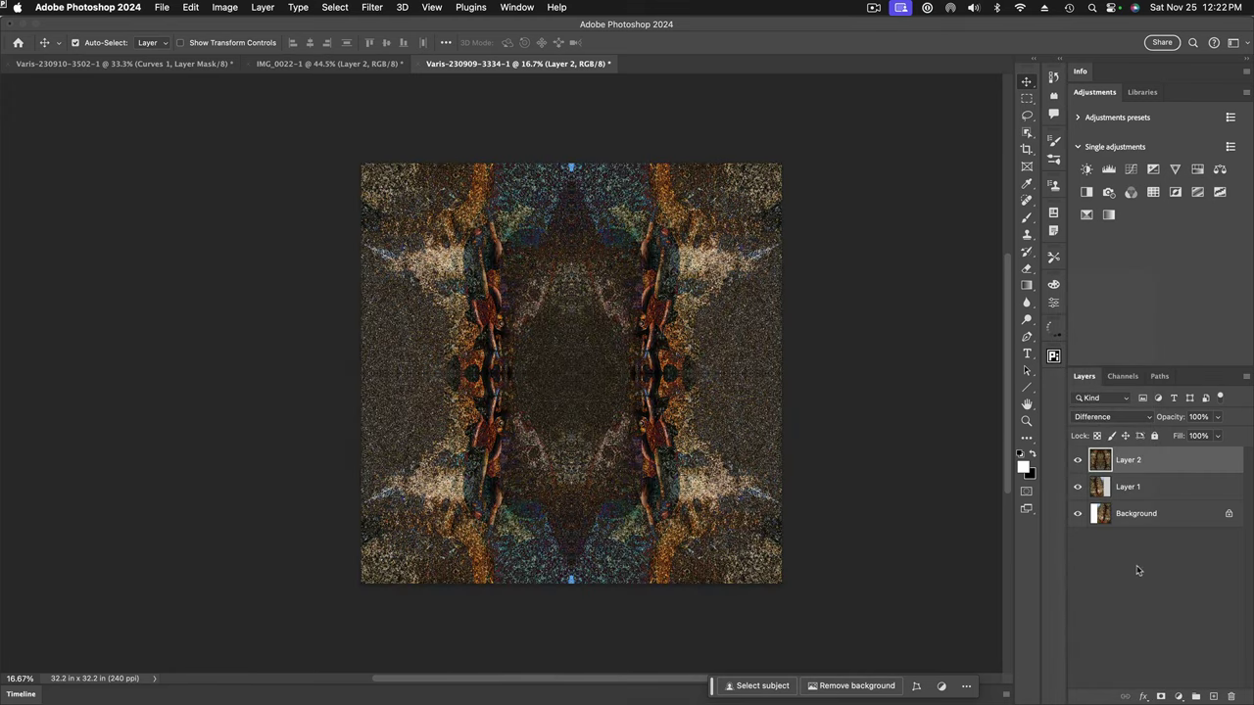
pyautogui.click(1078, 460)
pyautogui.click(1078, 460)
# - Stamp the visible Difference composite into a new layer and rotate that layer 90° clockwise
pyautogui.click(1247, 381)
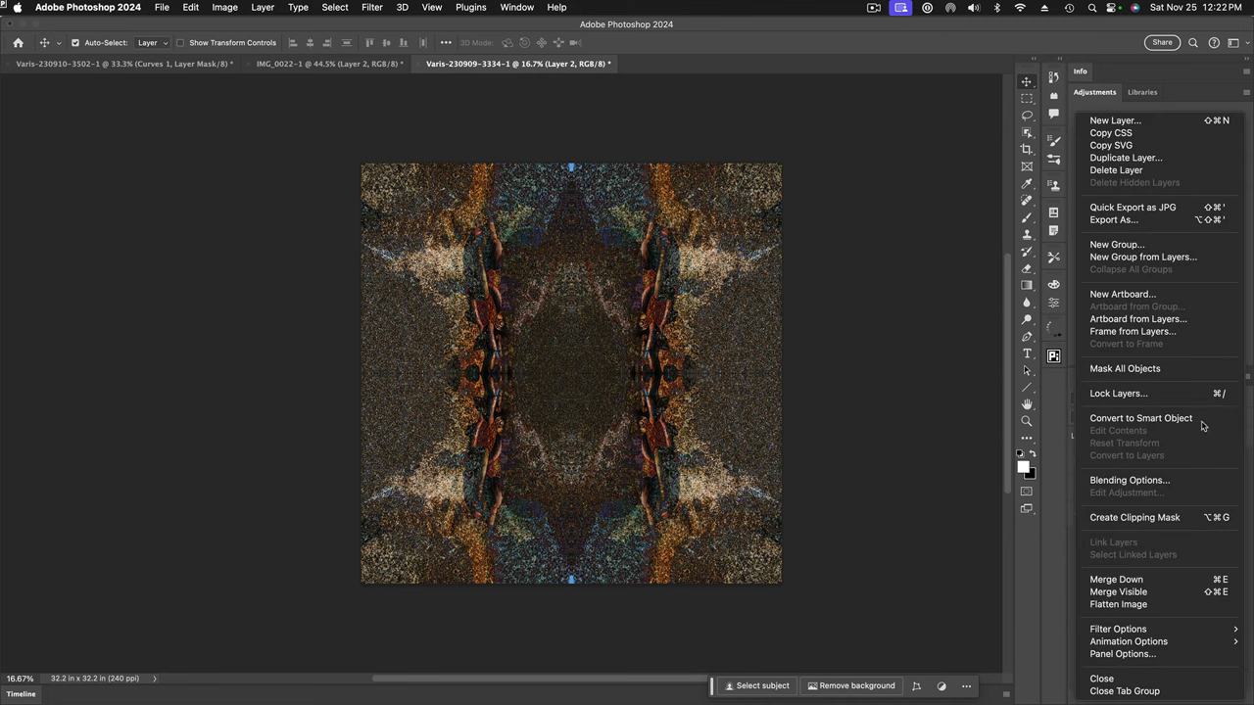
pyautogui.keyDown('alt'); pyautogui.click(1135, 592); pyautogui.keyUp('alt')
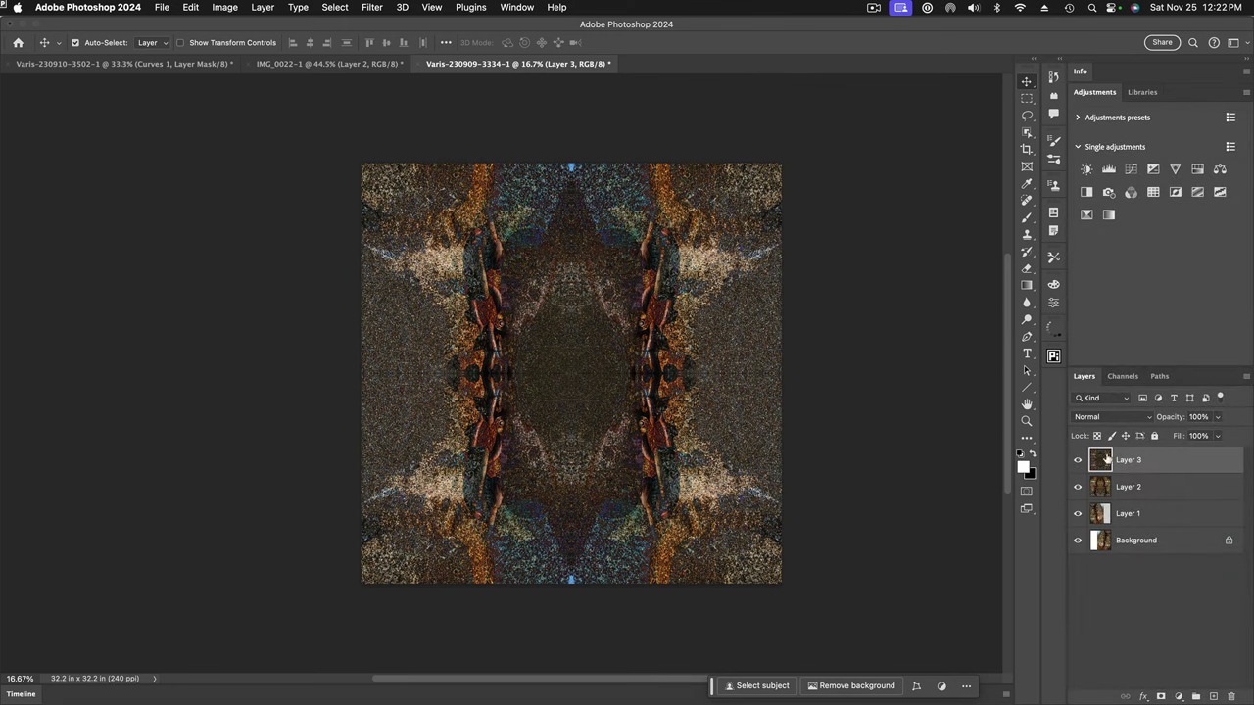
pyautogui.click(187, 8)
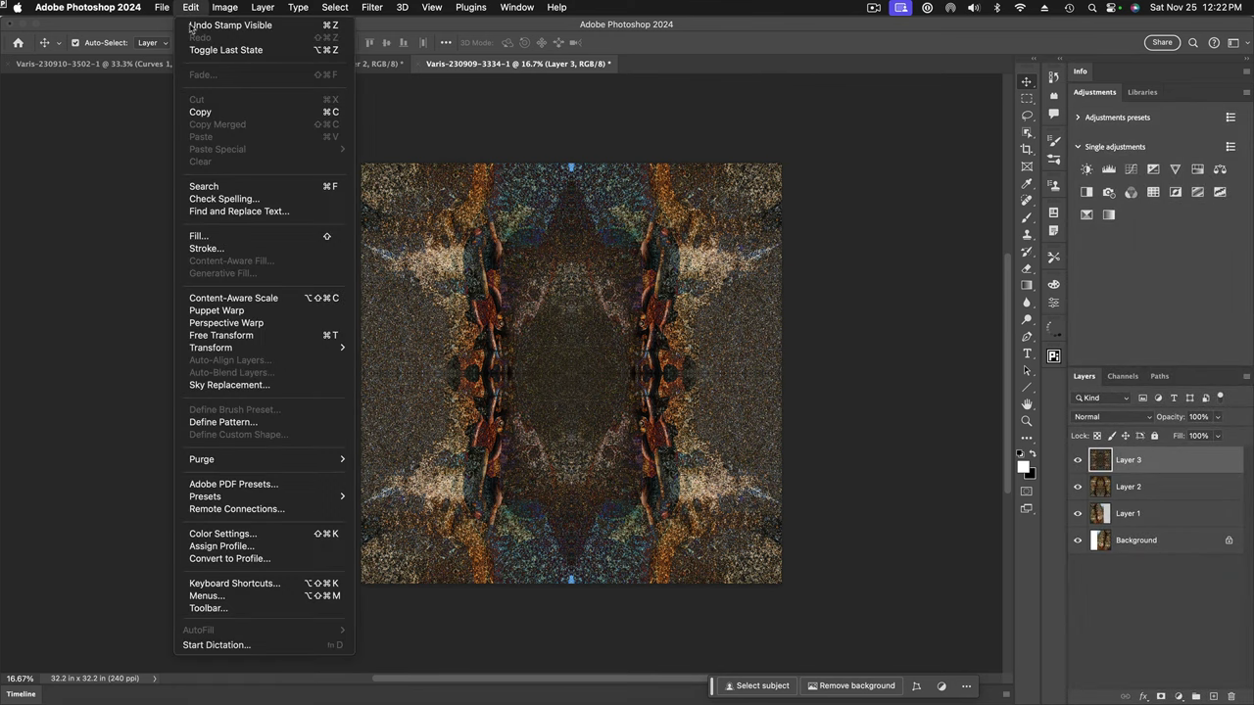
pyautogui.moveTo(260, 347)
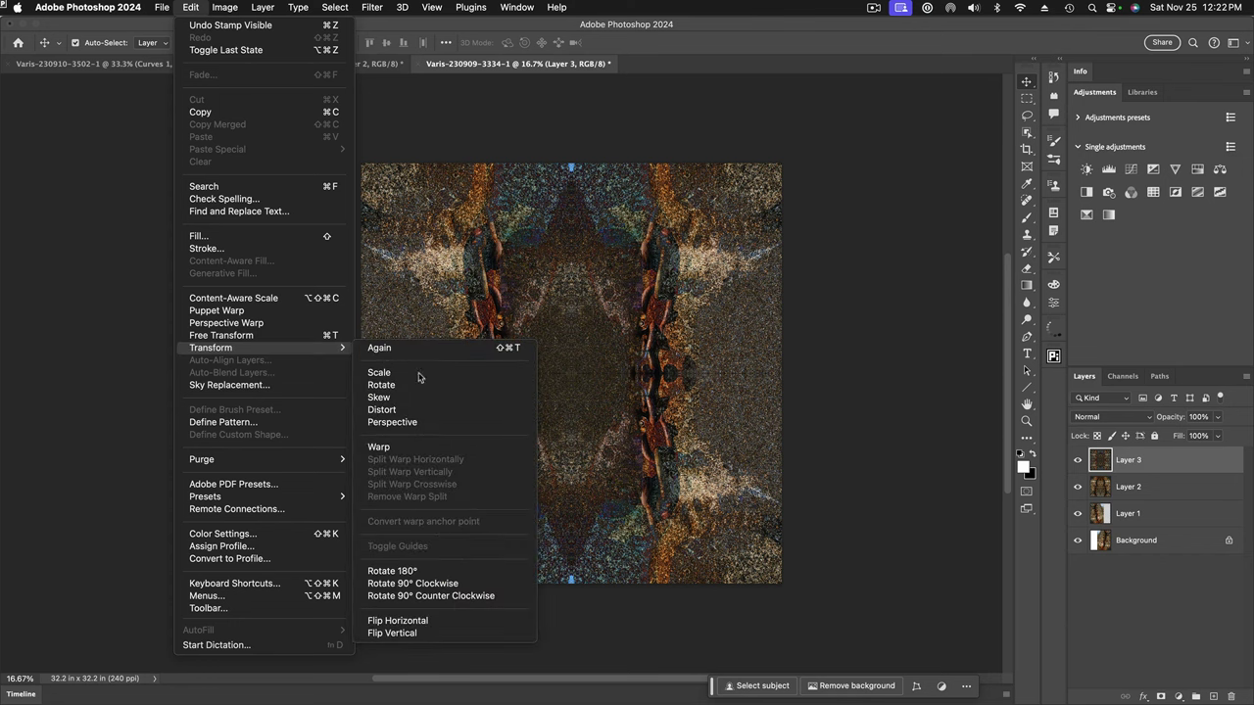
pyautogui.click(477, 584)
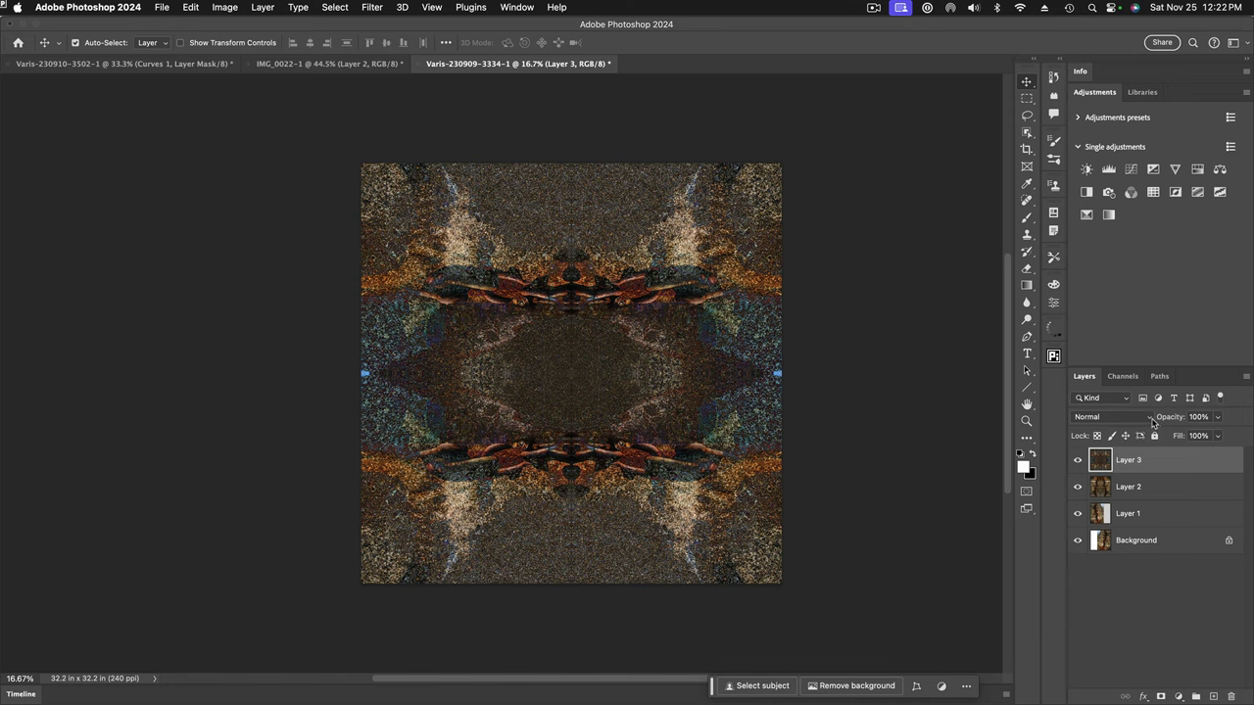
# - Set Layer 3's blend mode to Darken and add a Curves adjustment with the RGB white point input at 114
pyautogui.click(1150, 419)
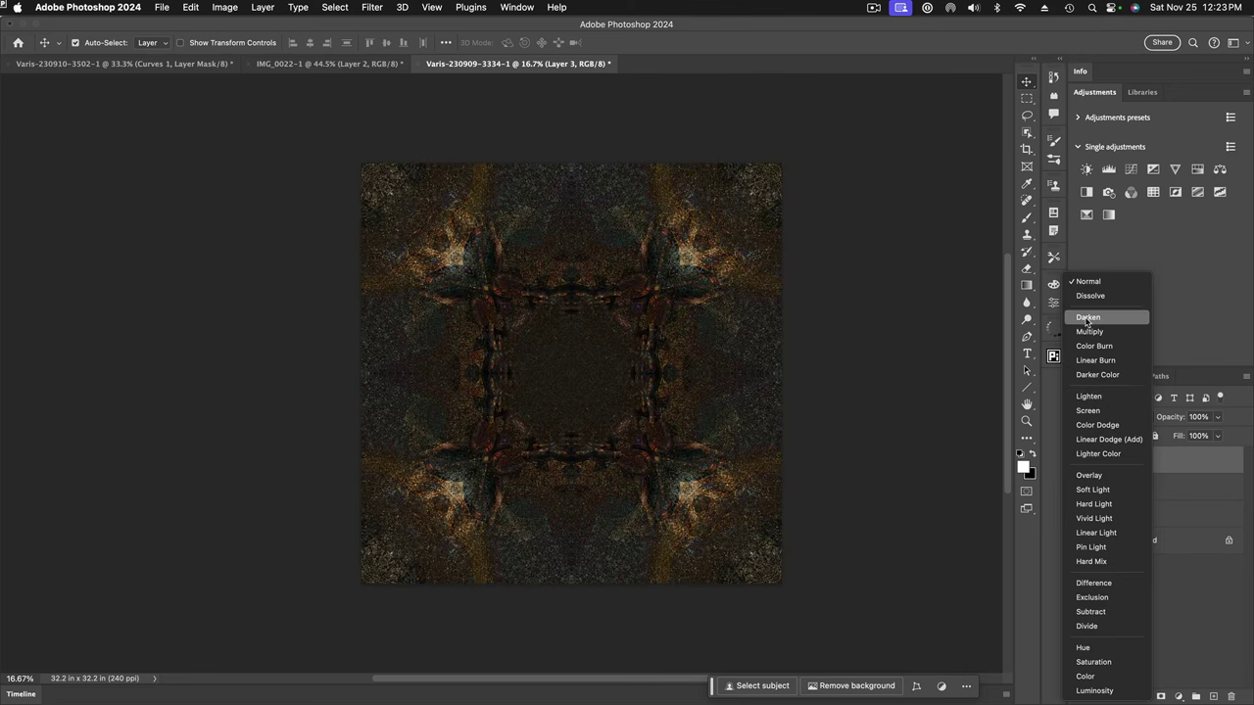
pyautogui.click(1086, 320)
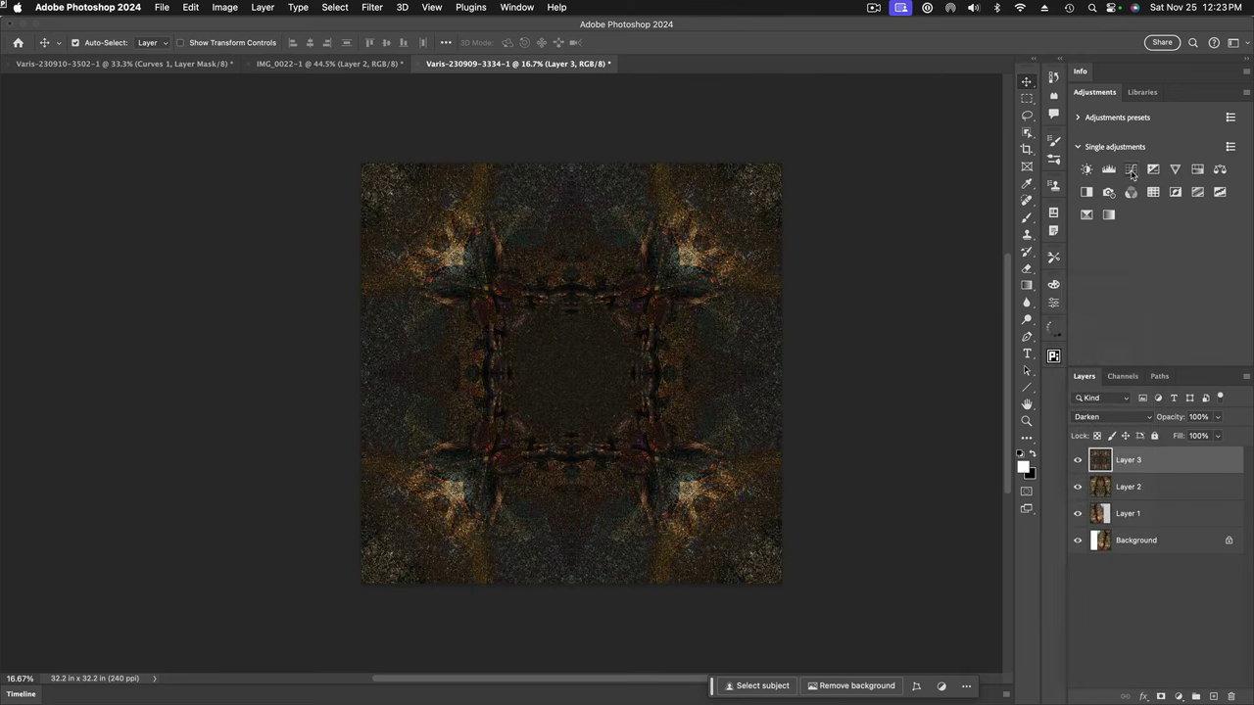
pyautogui.click(1132, 173)
pyautogui.moveTo(997, 532); pyautogui.dragTo(906, 531)
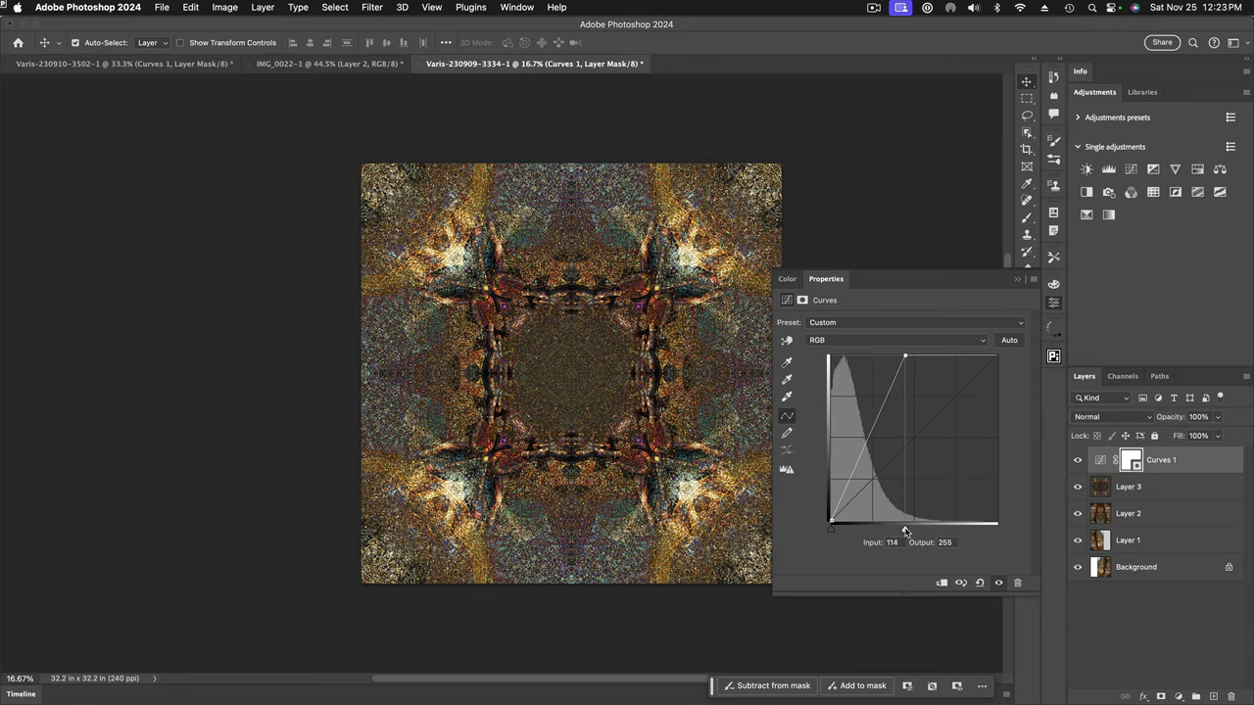